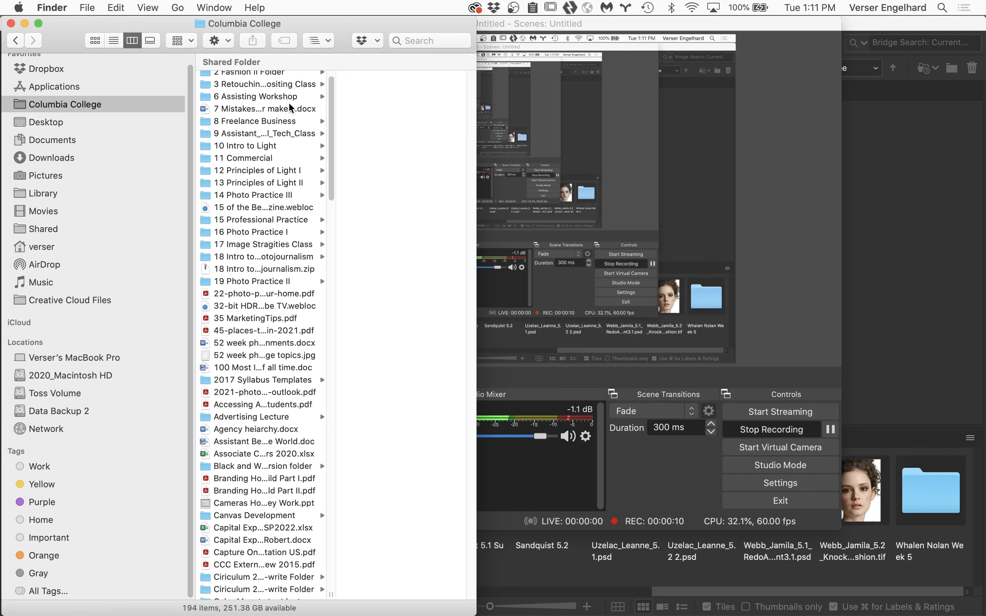
- Browse from the retouching and compositing class folder to Class 5 files, Student Files Week 05, Assignment folder, widening the window to read file names
click(303, 84)
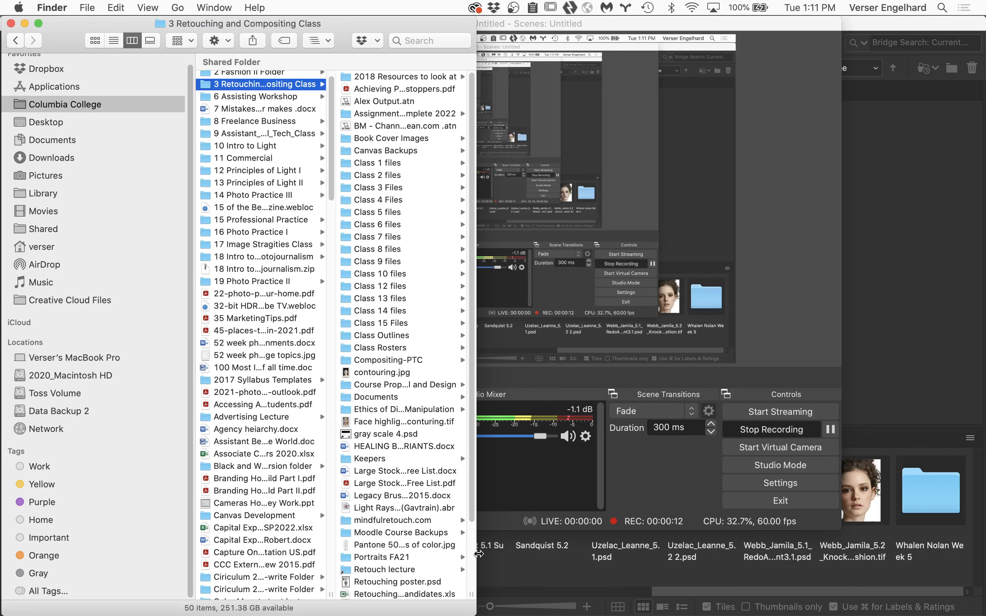
drag(474, 606, 731, 532)
click(389, 212)
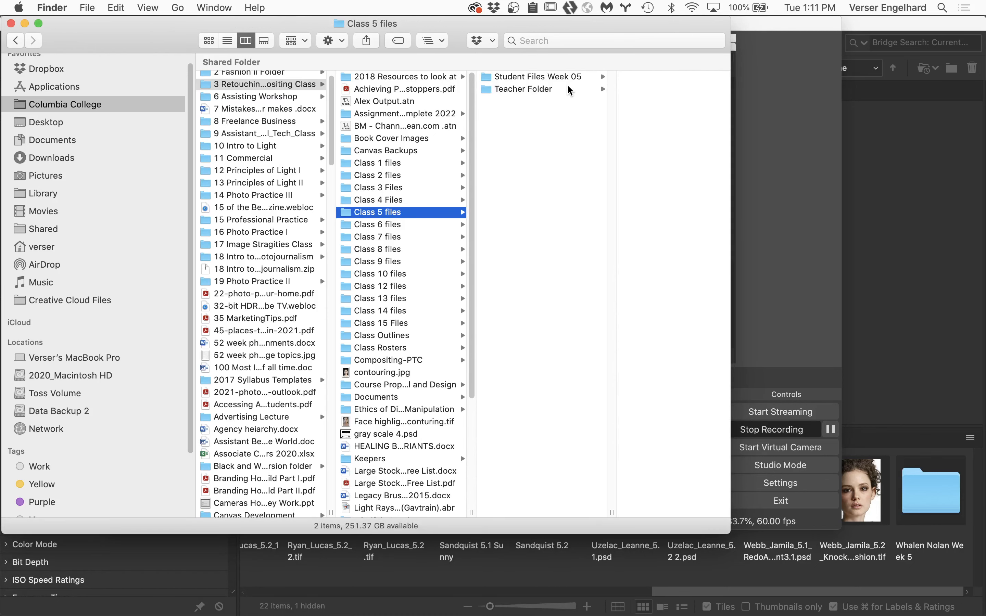
click(570, 89)
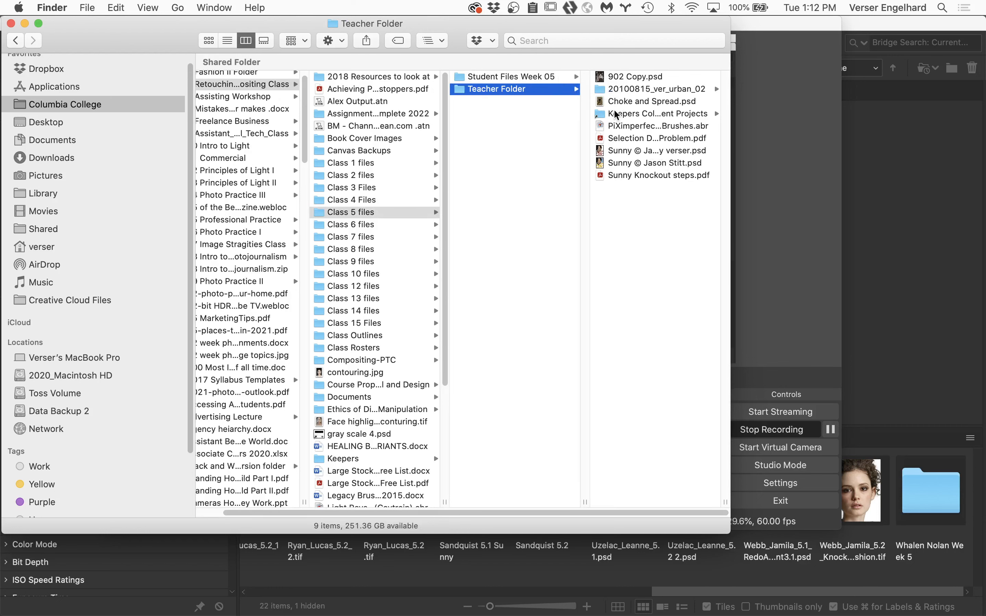
click(560, 78)
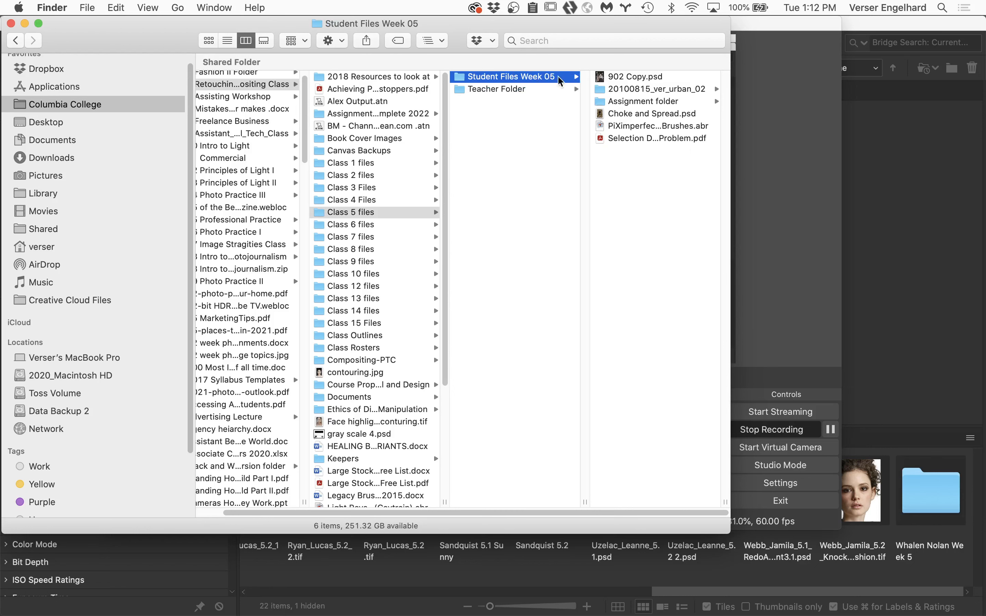
click(621, 102)
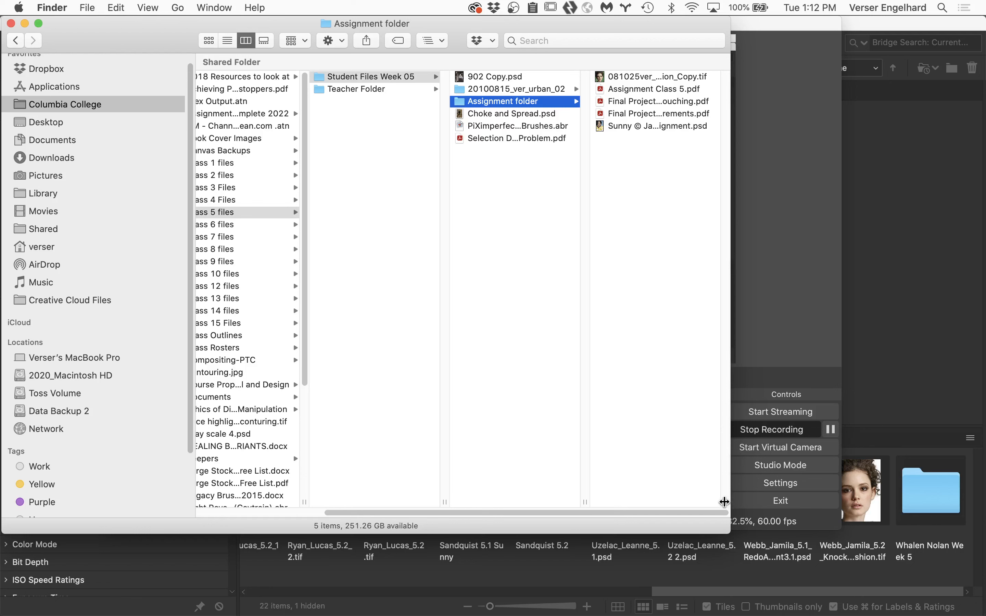
drag(730, 509, 886, 512)
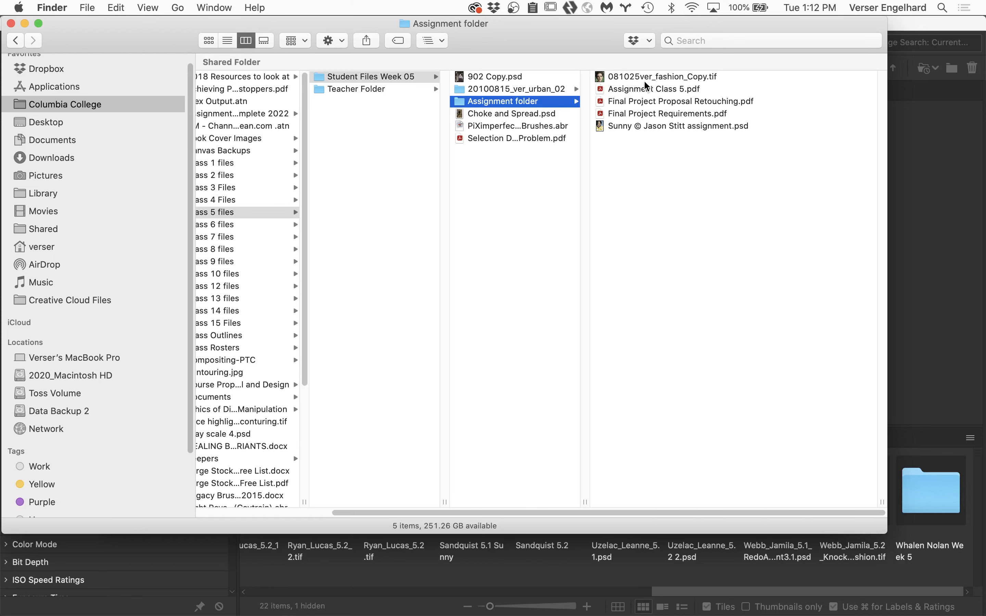
- Open 081025ver_fashion_Copy.tif in Photoshop, fit it to the screen and duplicate the Background layer
double_click(600, 77)
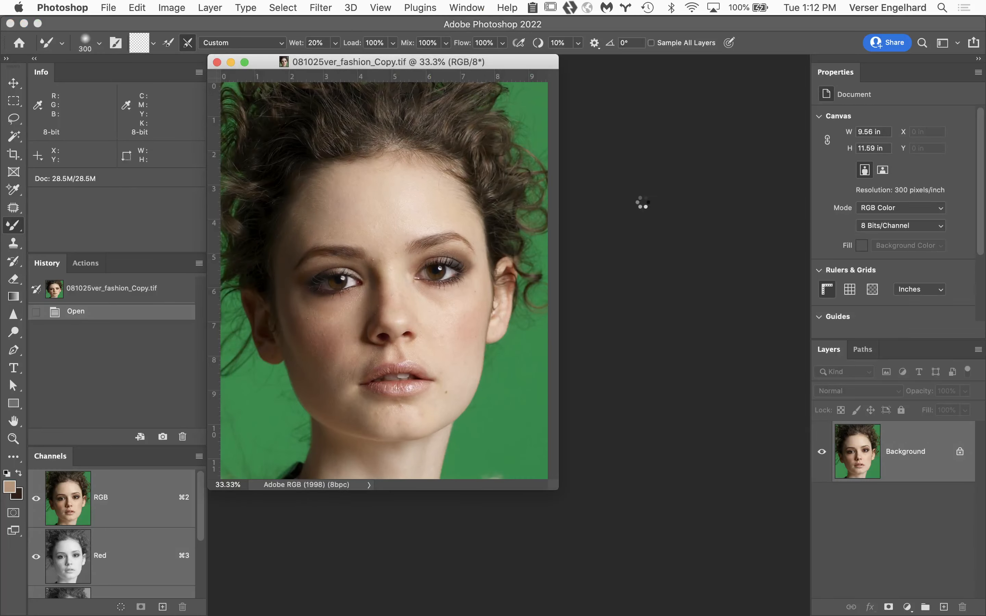
double_click(13, 422)
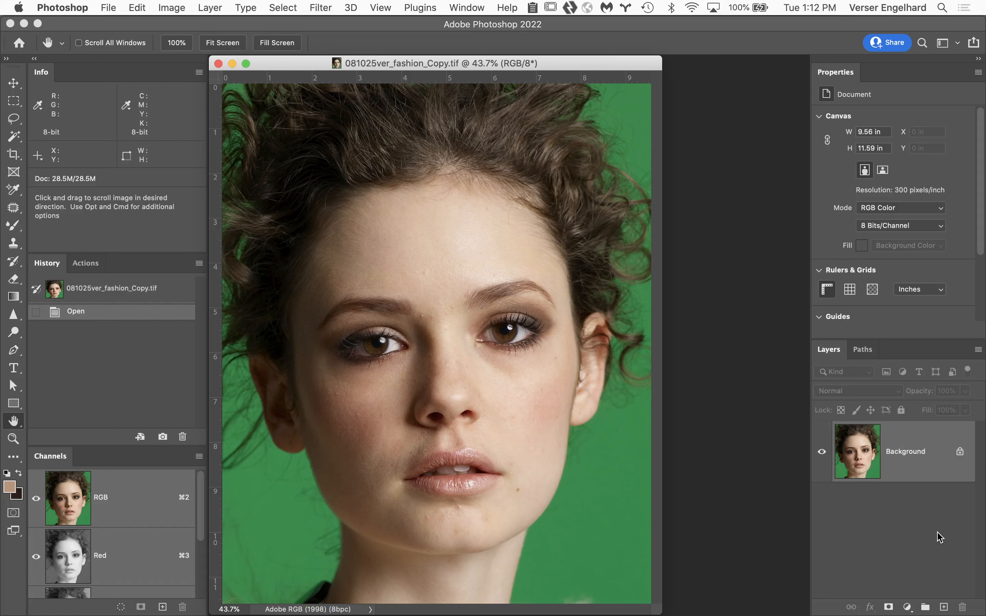
key(super+j)
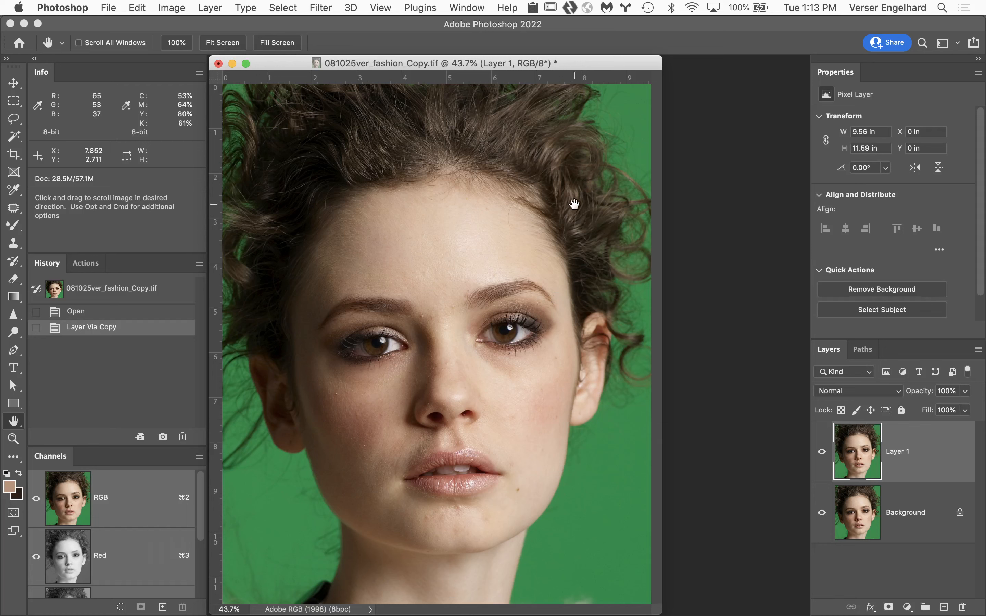
- Compare the Red, Green and Blue channels individually for contrast between the hair and the background
click(133, 552)
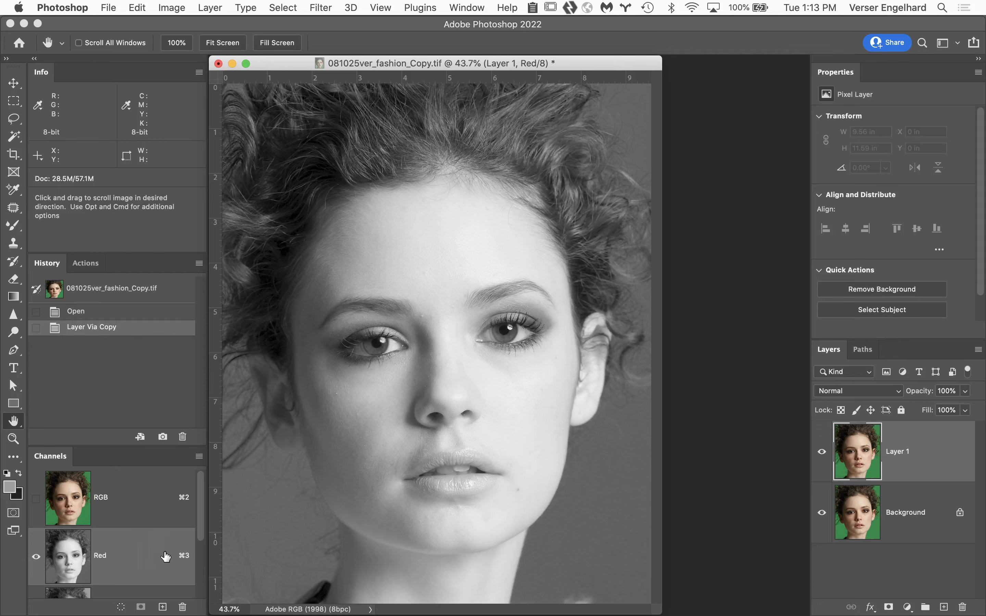
scroll(165, 556, down, 3)
click(139, 519)
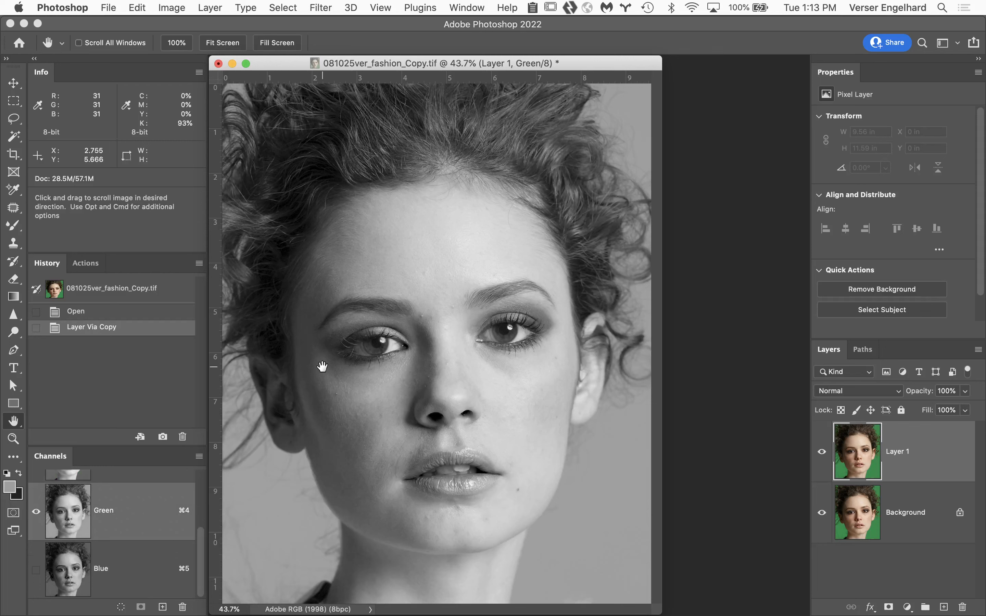
click(150, 567)
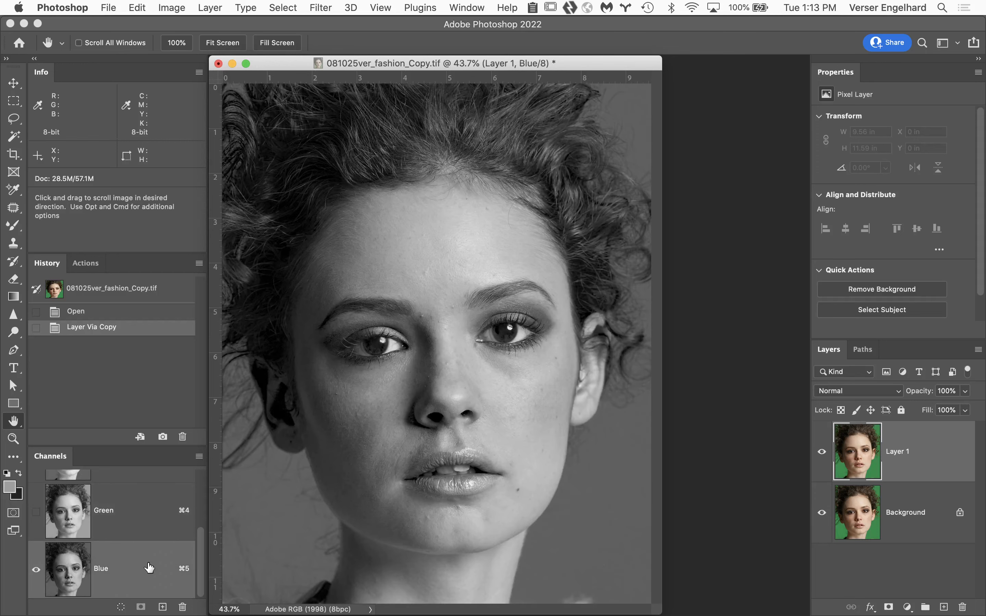
- Duplicate the Green channel and rename the copy "chanel knockout"
click(151, 511)
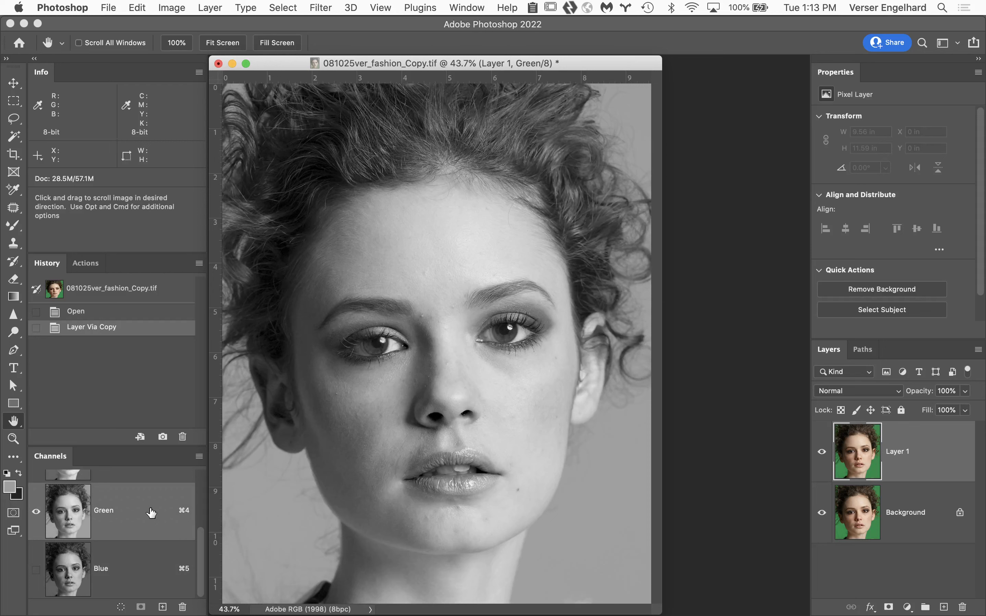
drag(152, 512, 167, 608)
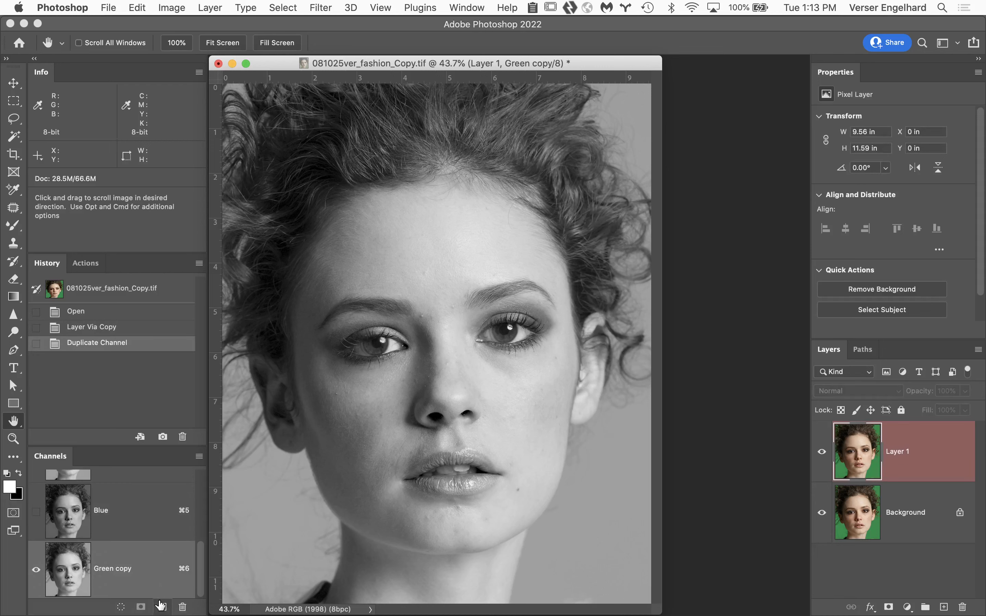
double_click(106, 570)
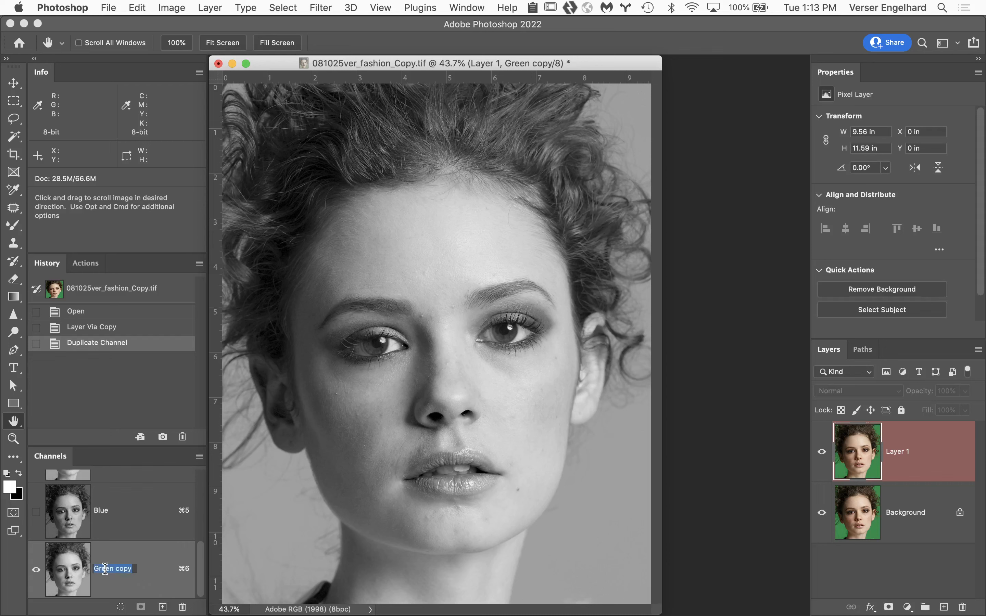
text(chanel knockout)
key(Return)
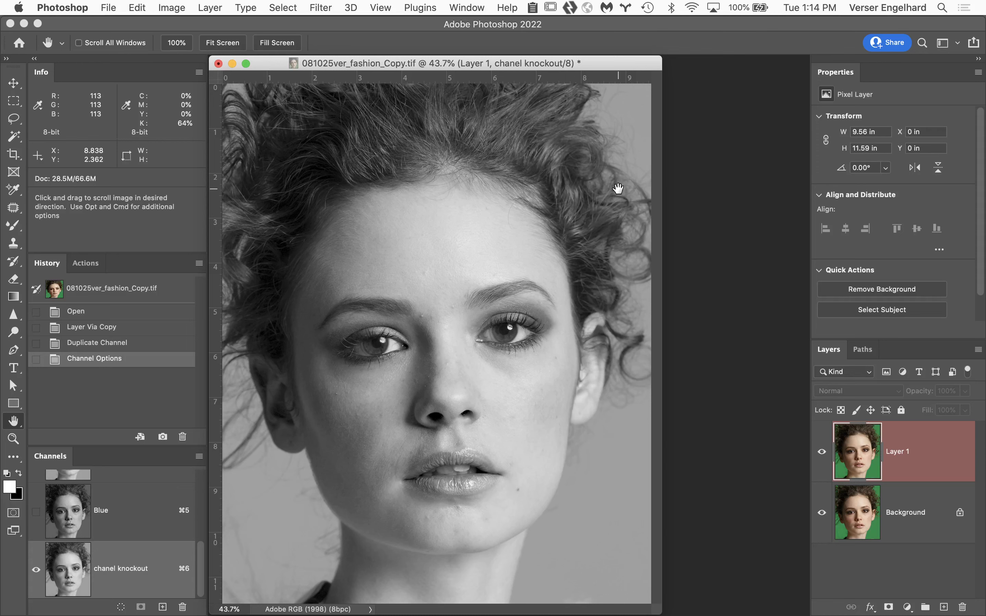
- Place a first color sampler with a 3 by 3 average on the dark hair above the ear, near the loose curls
key(super)
click(638, 218)
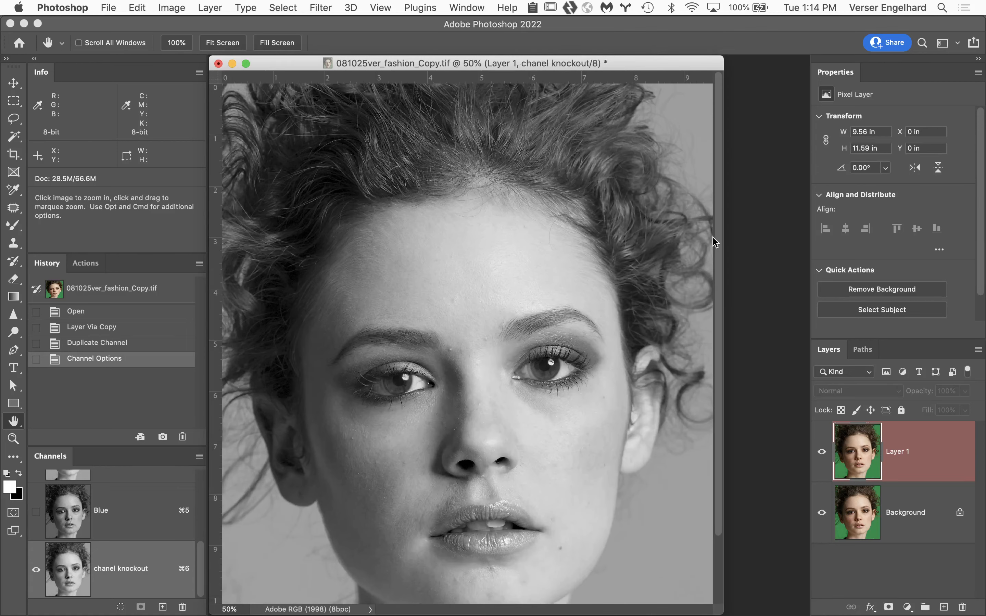
click(684, 232)
click(684, 233)
click(733, 263)
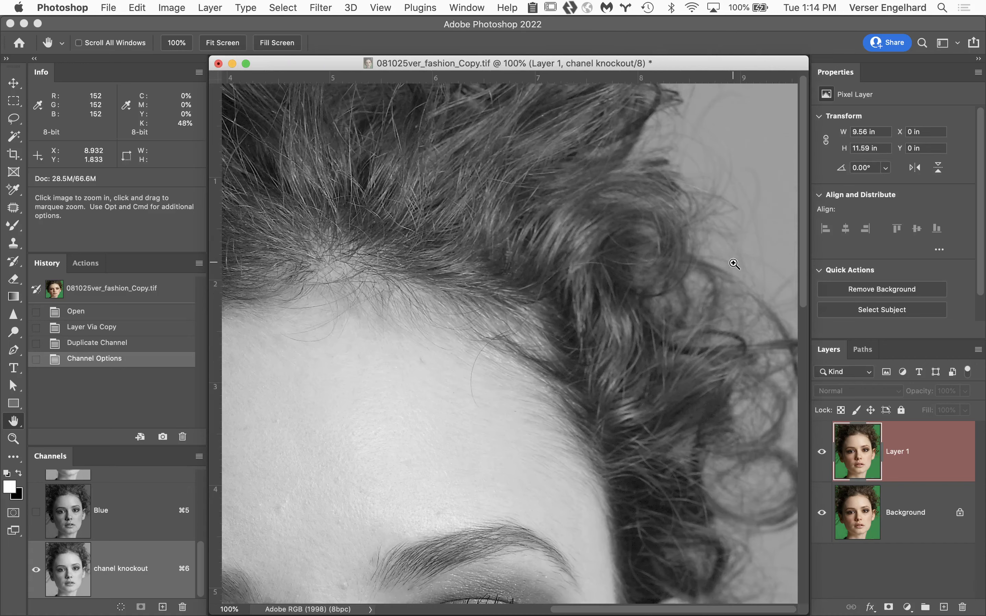
click(731, 375)
drag(674, 428, 512, 222)
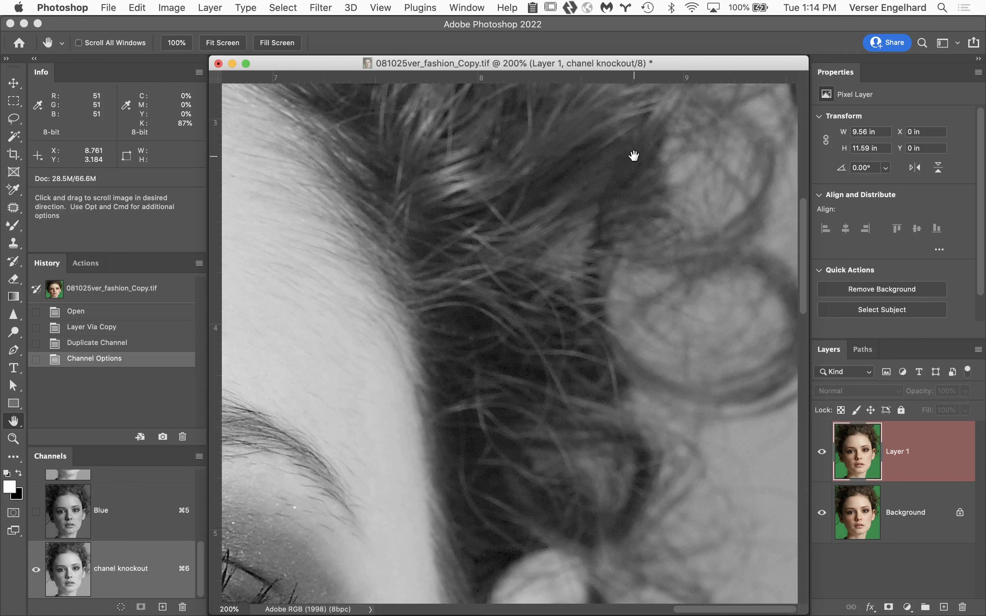
click(18, 194)
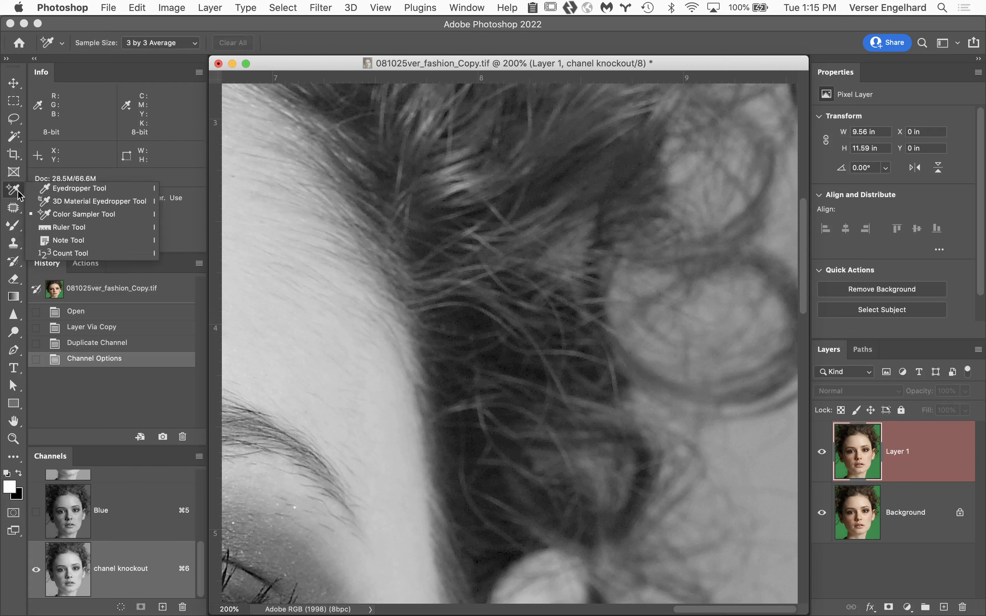
click(107, 217)
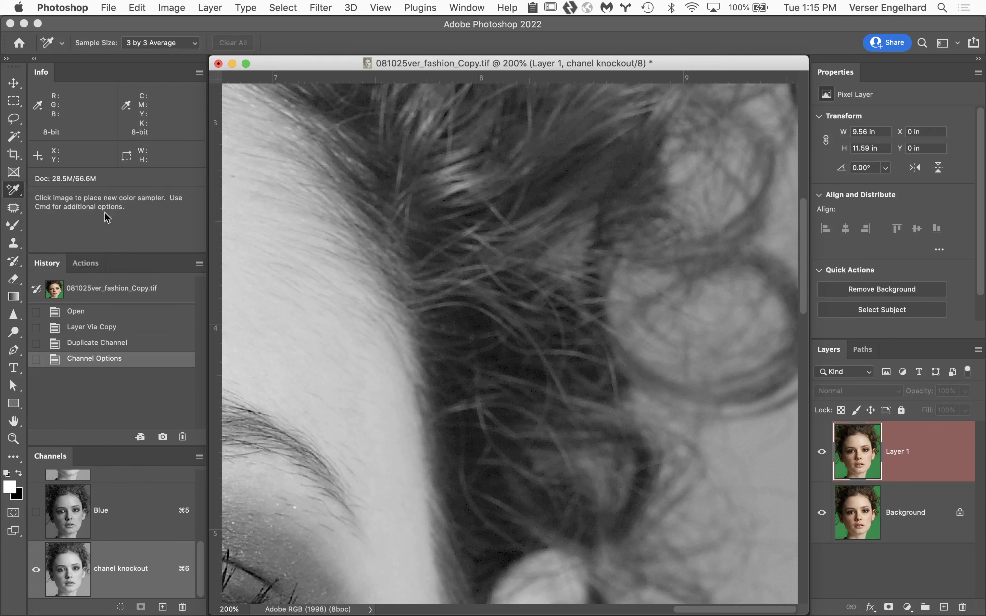
click(629, 163)
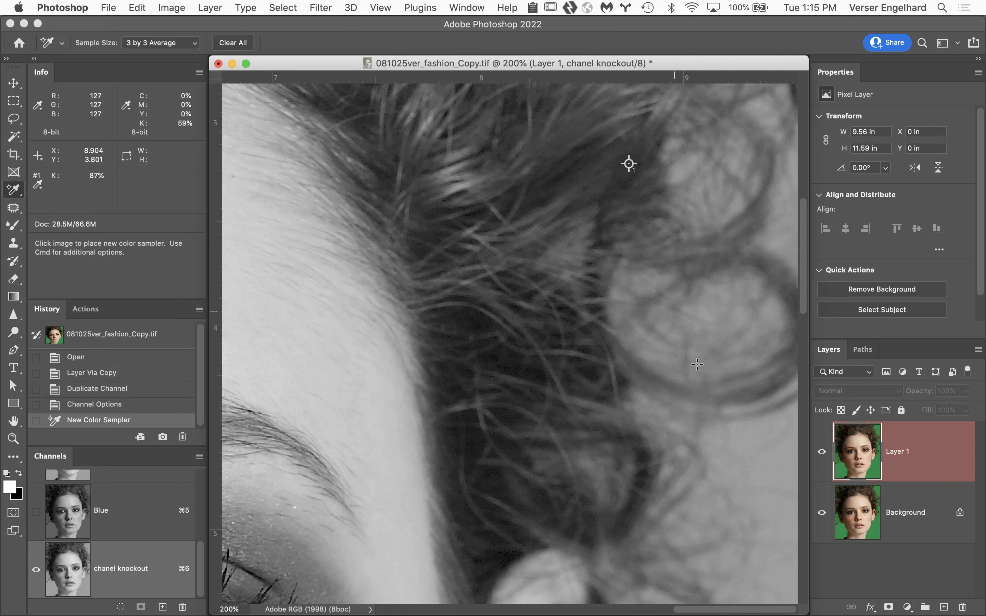
- Place a second color sampler on the plain gray background beside the earlobe, clear of the stray hairs
scroll(729, 439, down, 5)
scroll(736, 453, down, 5)
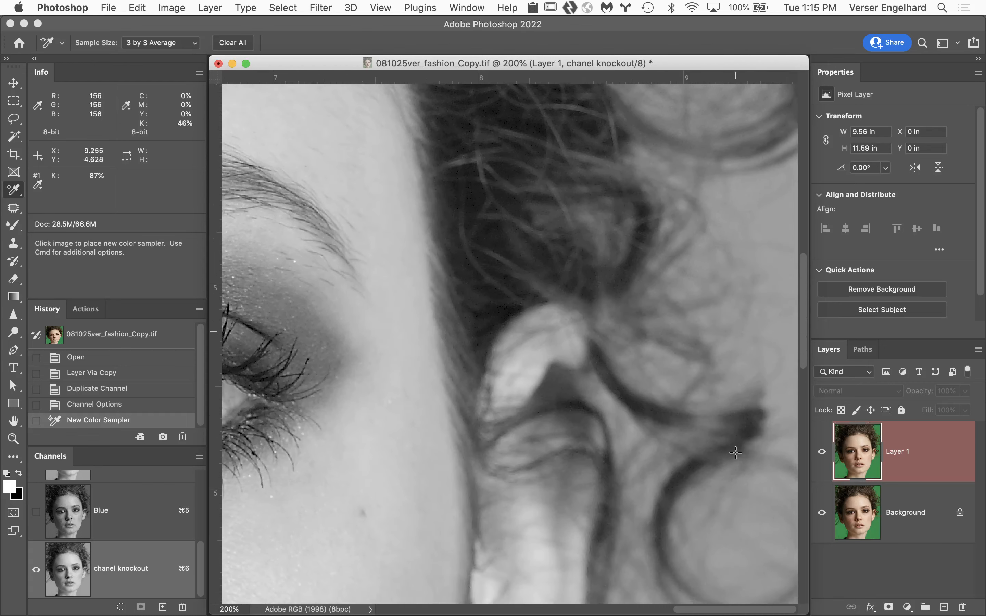
scroll(736, 453, up, 6)
scroll(736, 453, down, 2)
scroll(735, 453, up, 8)
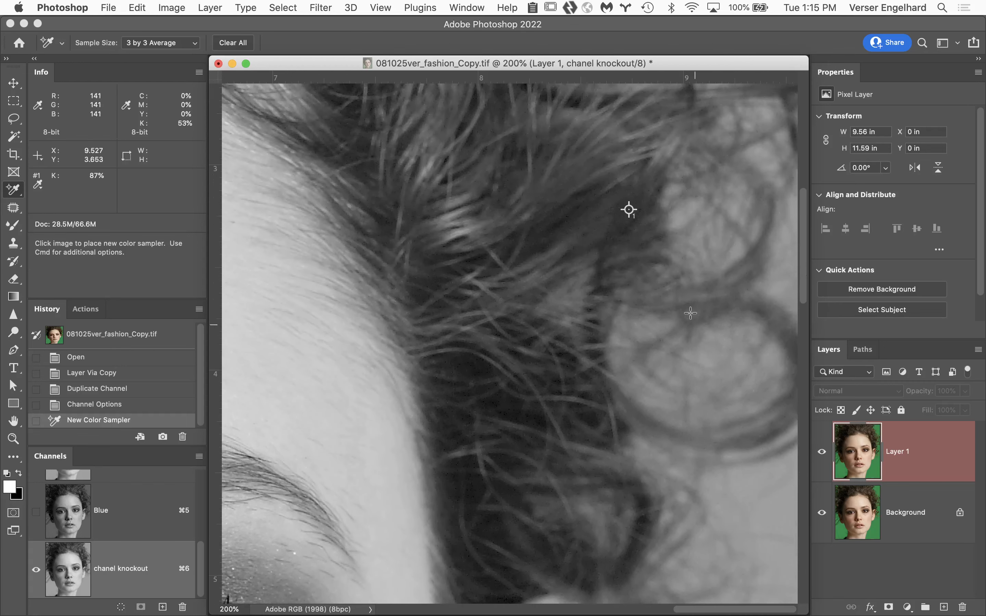
scroll(753, 457, down, 4)
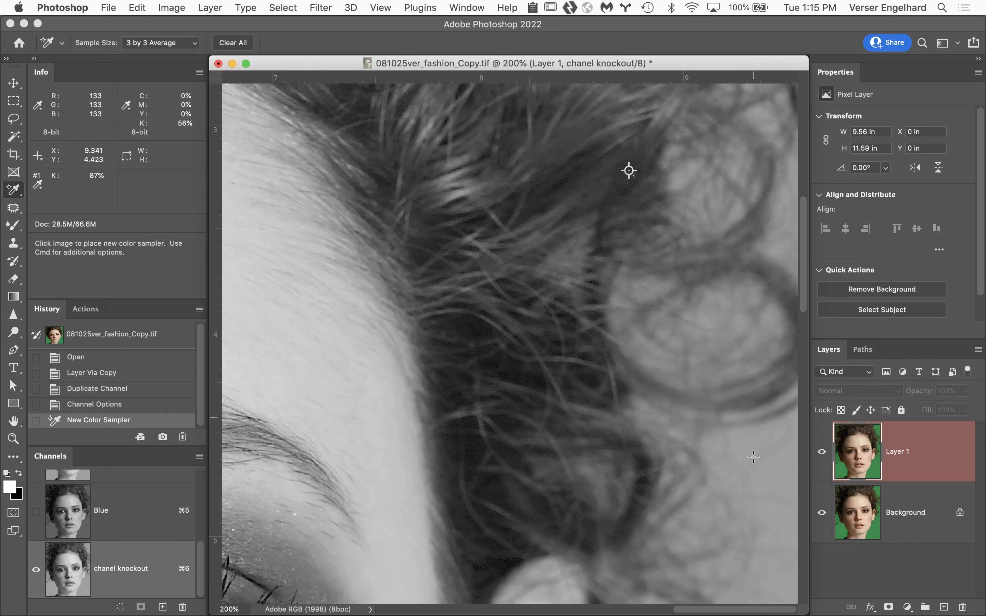
scroll(754, 456, down, 10)
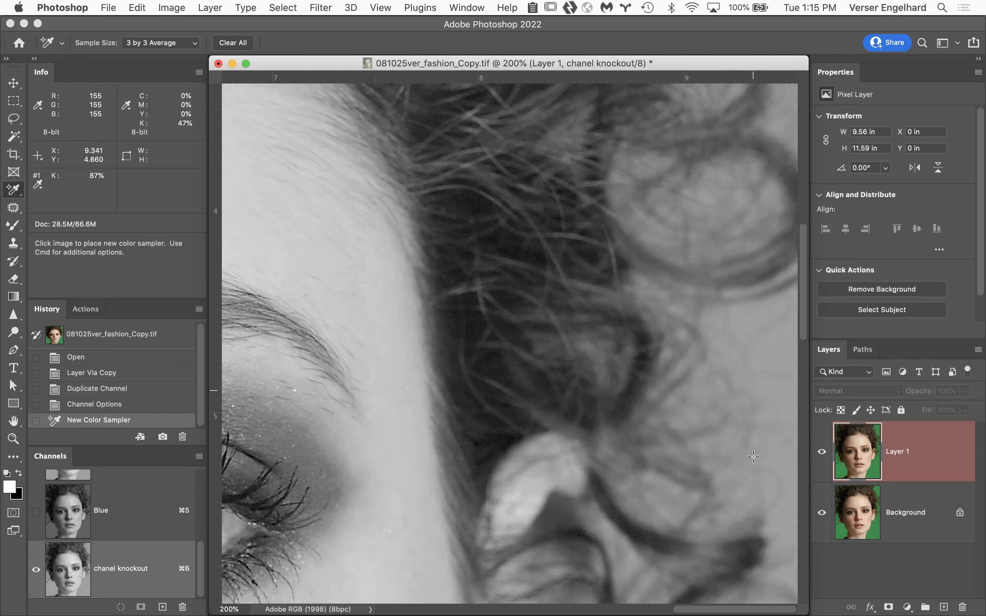
scroll(754, 456, down, 15)
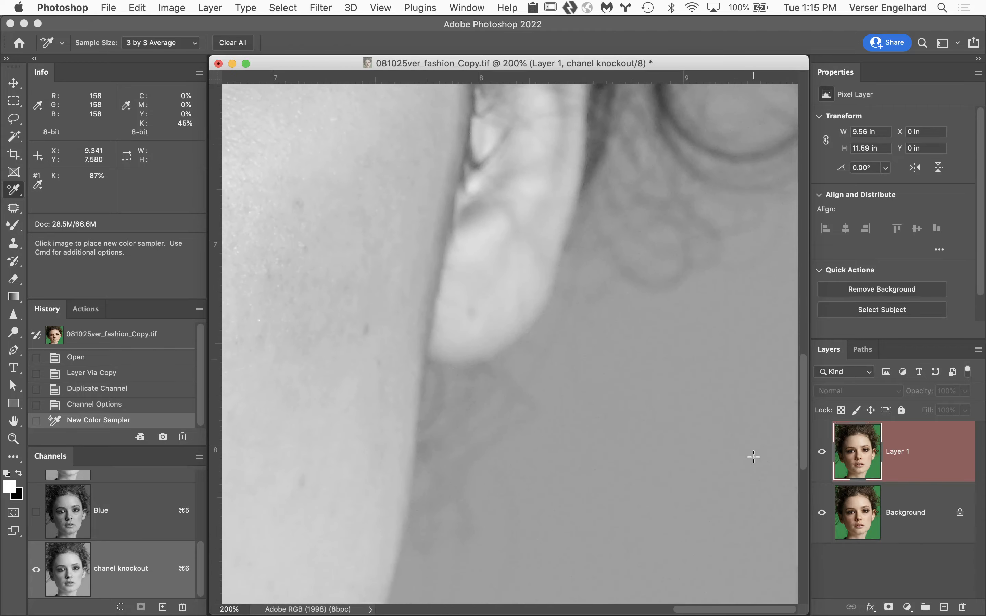
click(756, 389)
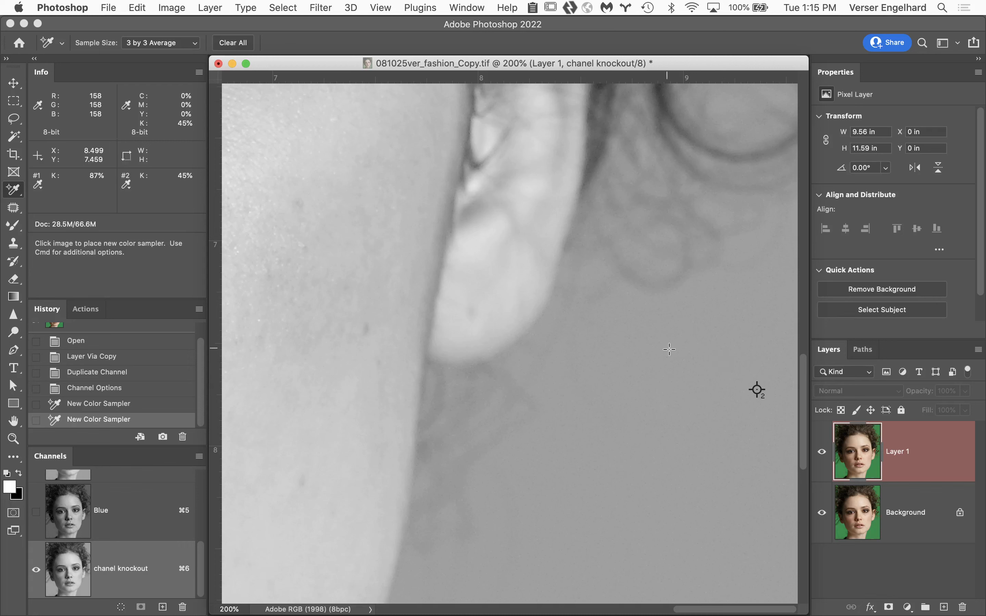
- Switch the readouts of both color samplers to RGB Color
click(38, 187)
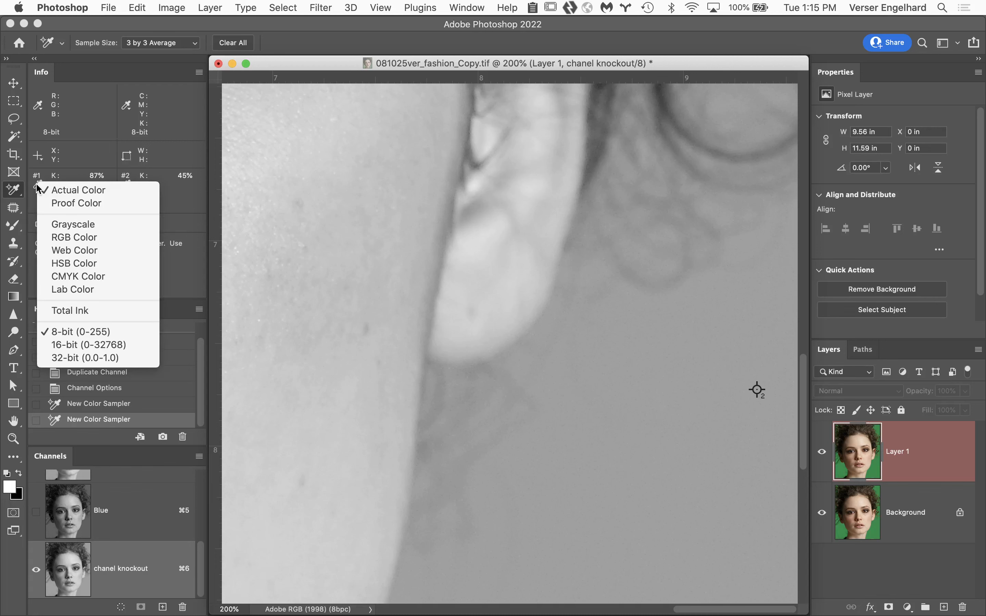
click(89, 238)
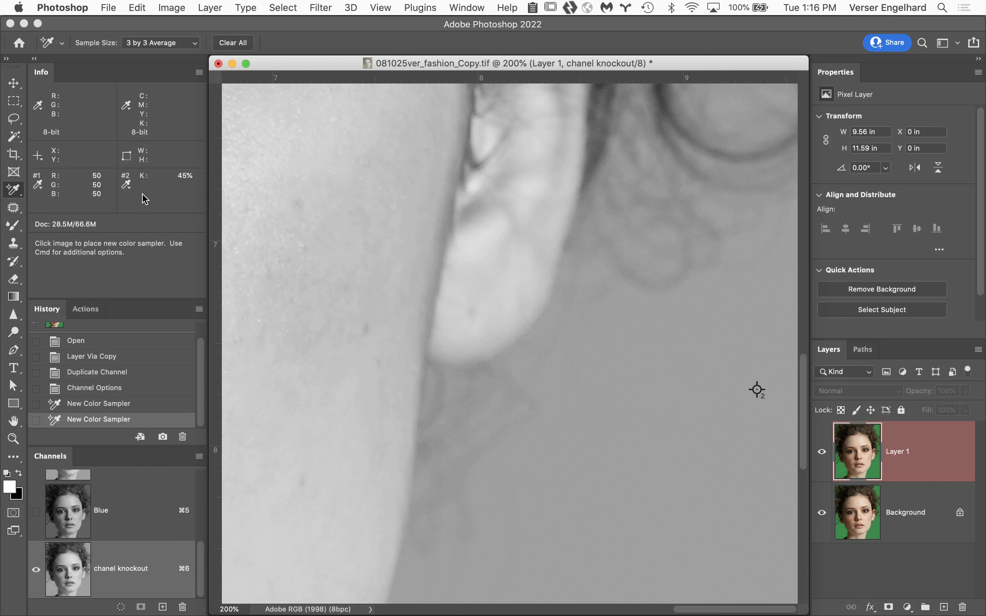
click(127, 186)
click(166, 239)
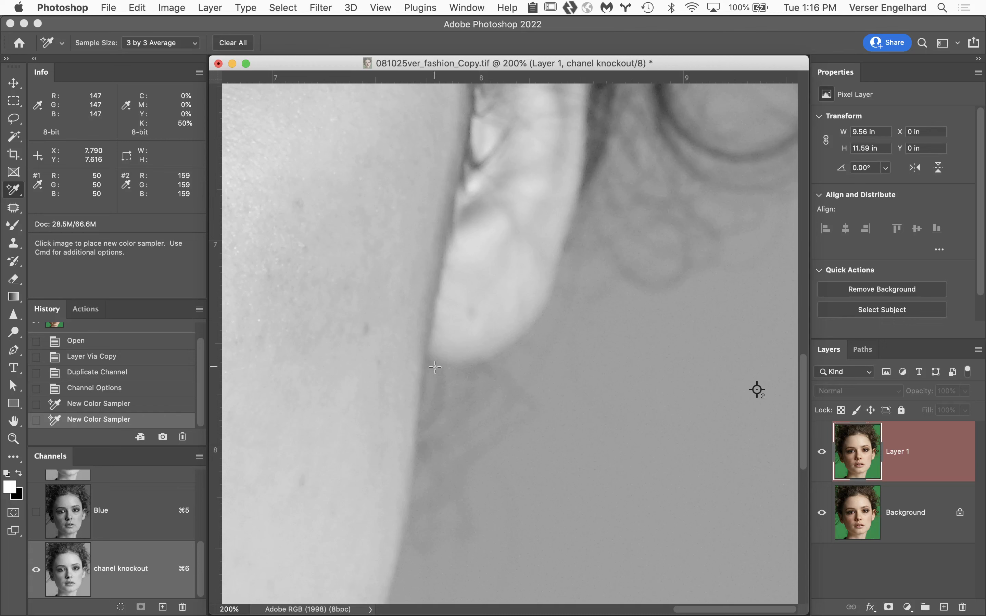
- Apply Levels to the "chanel knockout" channel with the shadow input at 40 and the highlight input at 138
key(super+l)
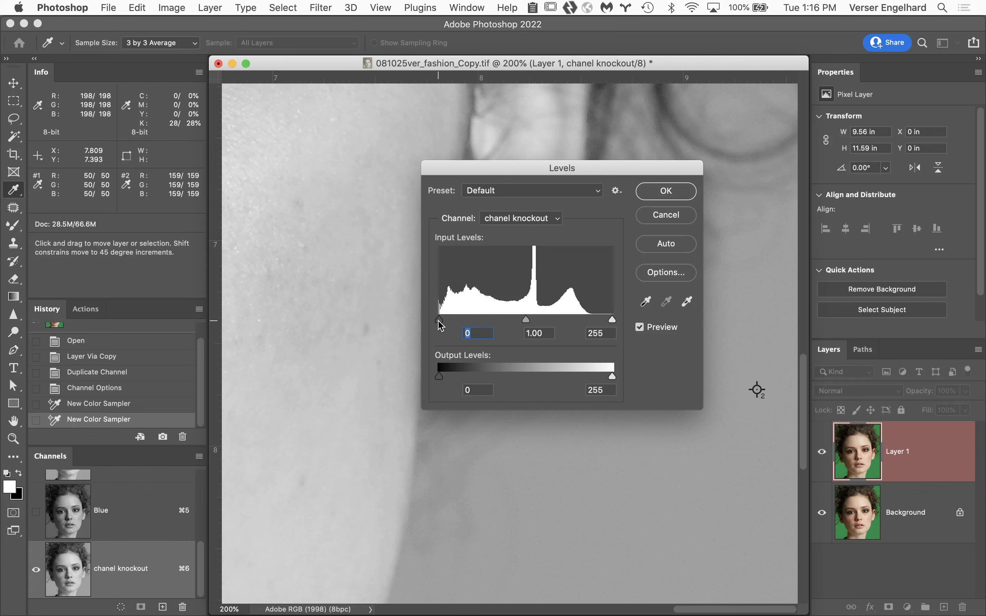
drag(439, 320, 461, 319)
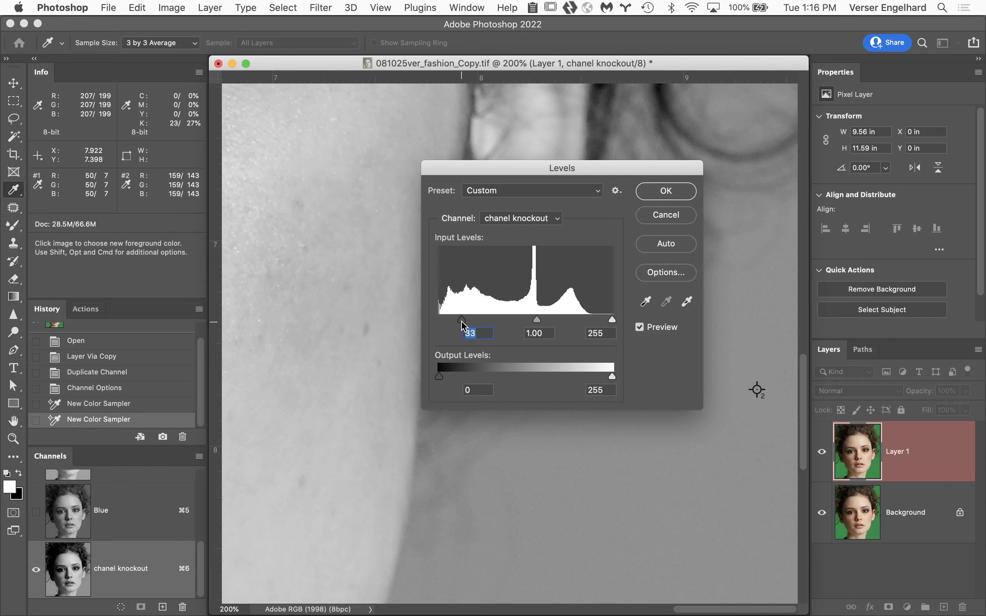
drag(463, 325, 468, 327)
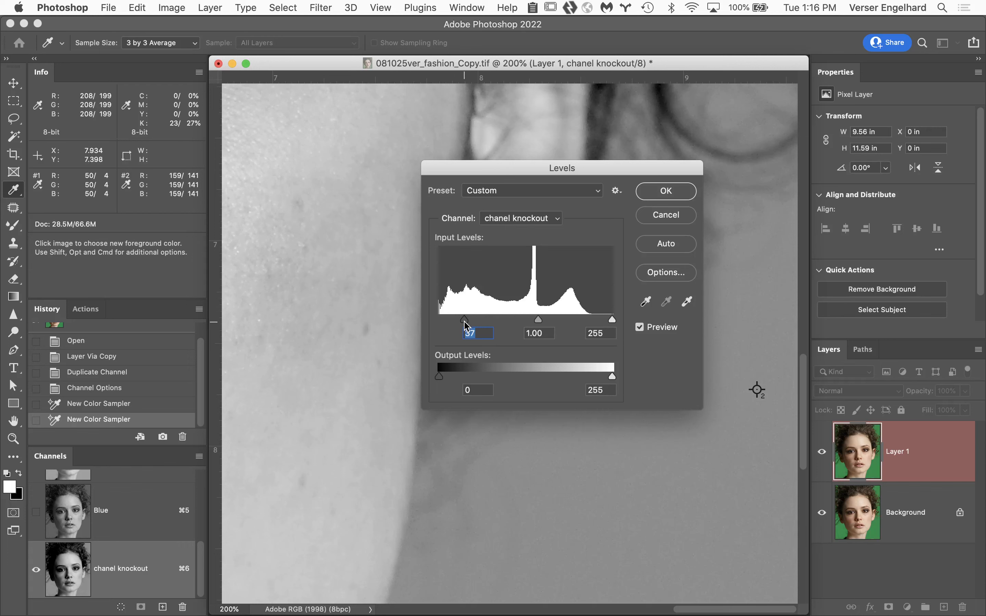
drag(467, 325, 465, 322)
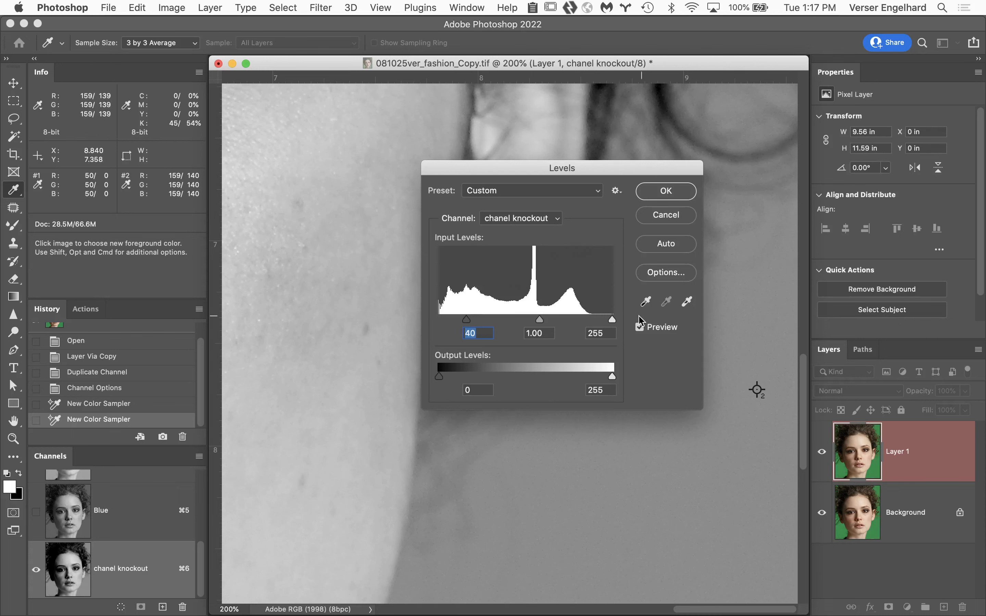
drag(613, 321, 534, 316)
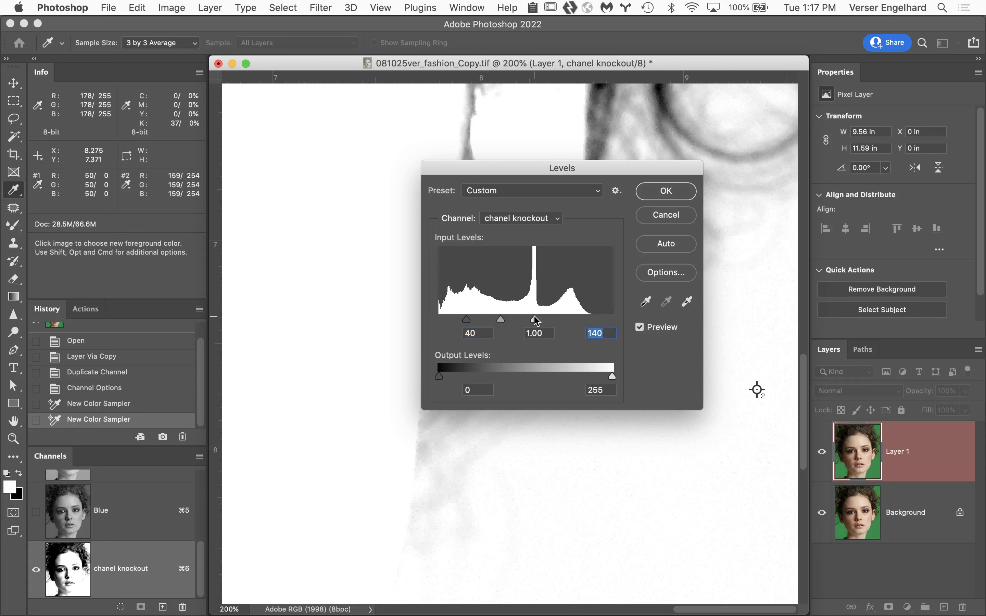
key(Down)
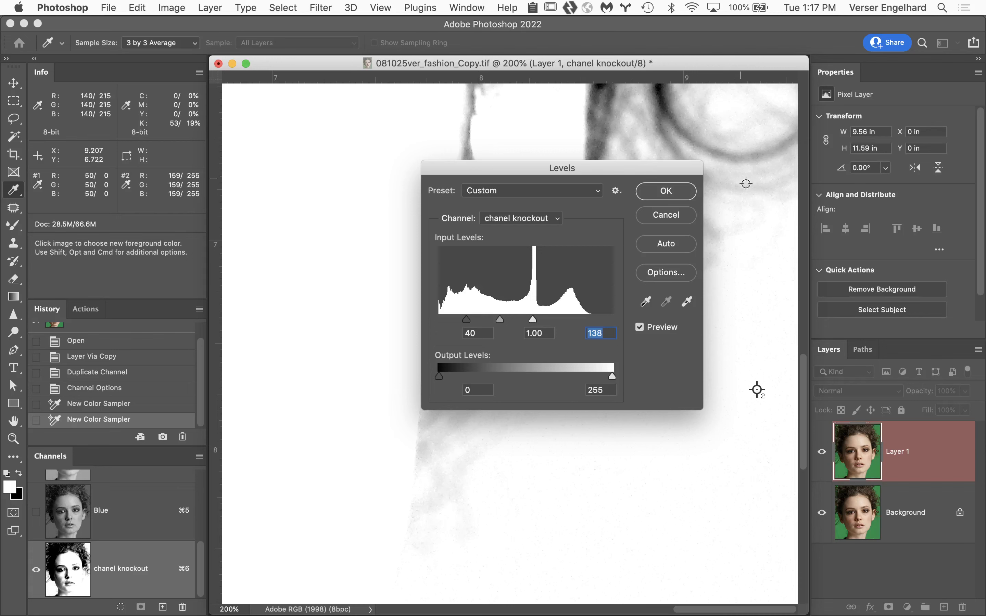
click(668, 189)
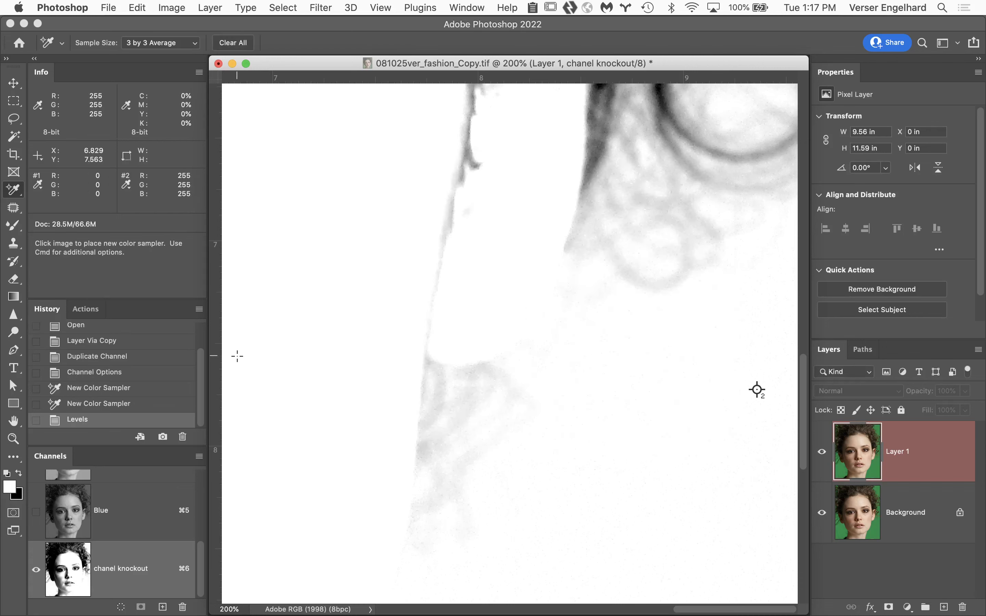
- Return from the mask channel to the RGB composite channel so the whole image is shown in full color
click(15, 423)
double_click(14, 423)
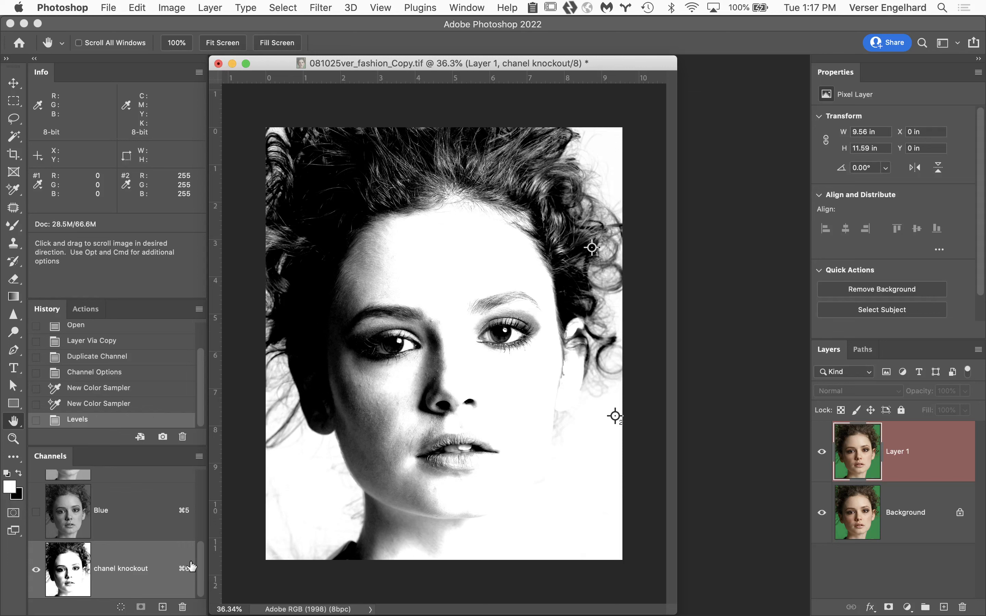
drag(201, 566, 204, 471)
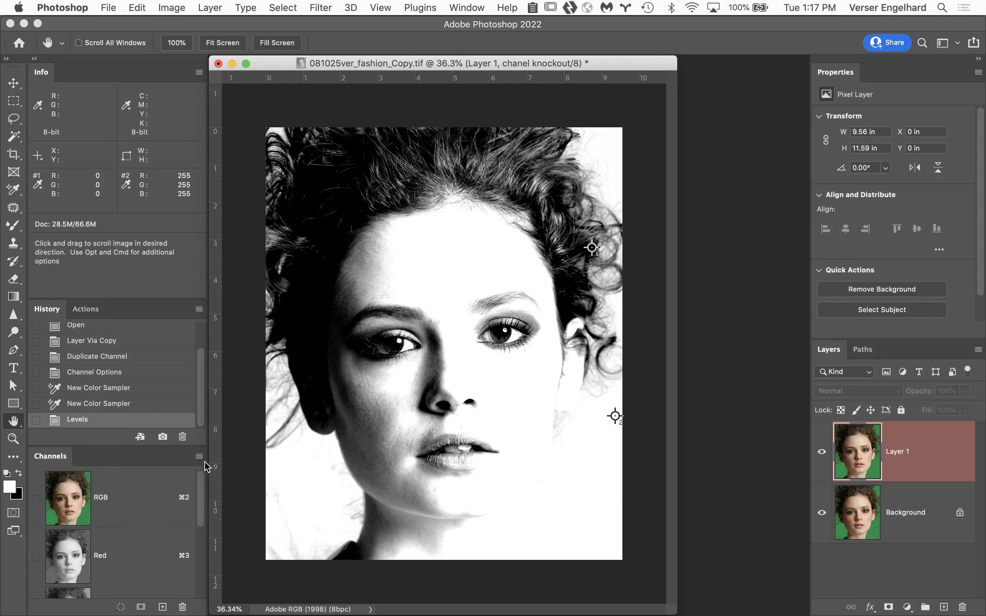
click(154, 491)
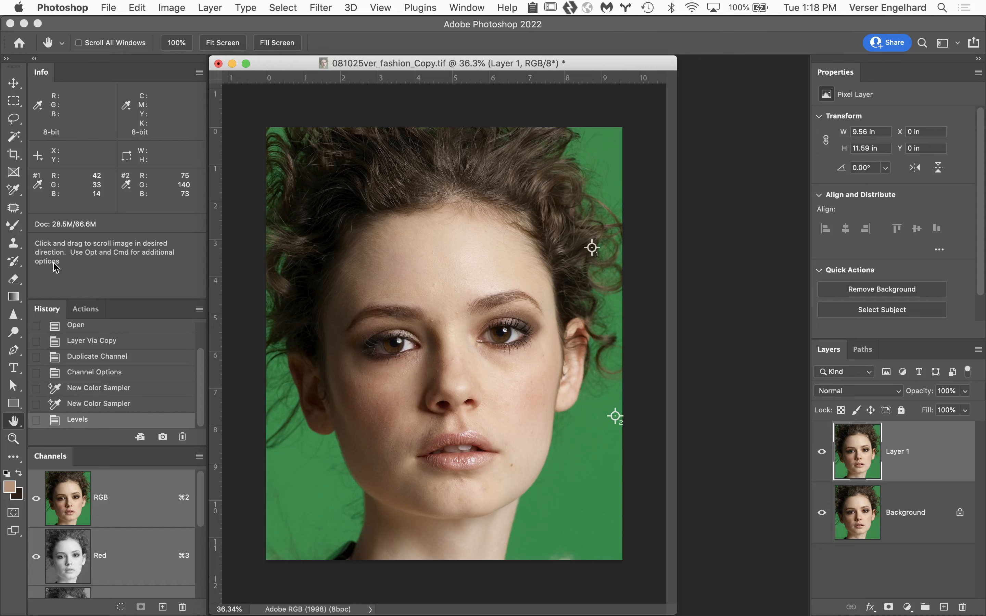
- Open Color Range for the image and base the selection on Highlights
click(278, 6)
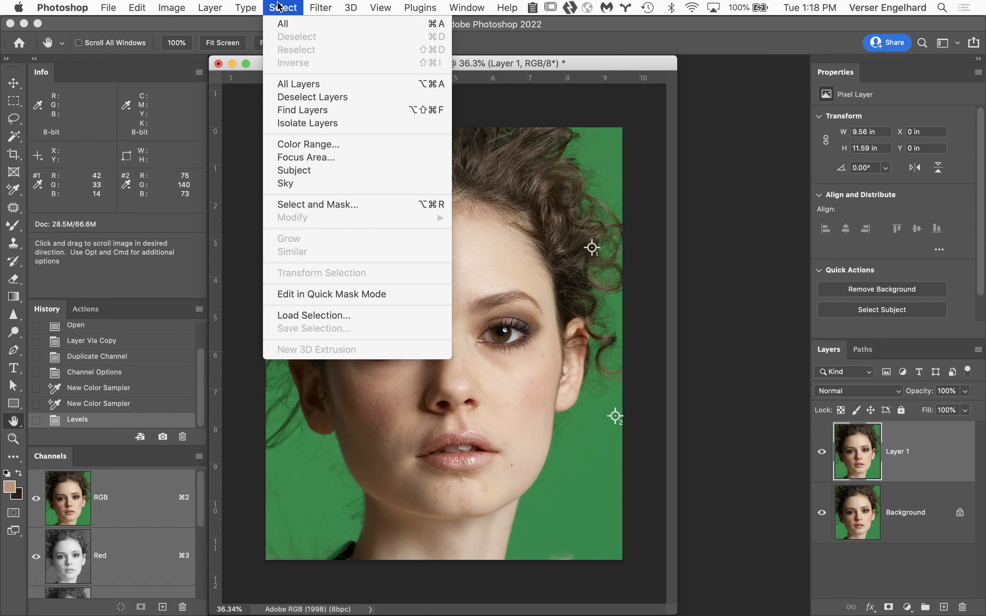
click(347, 147)
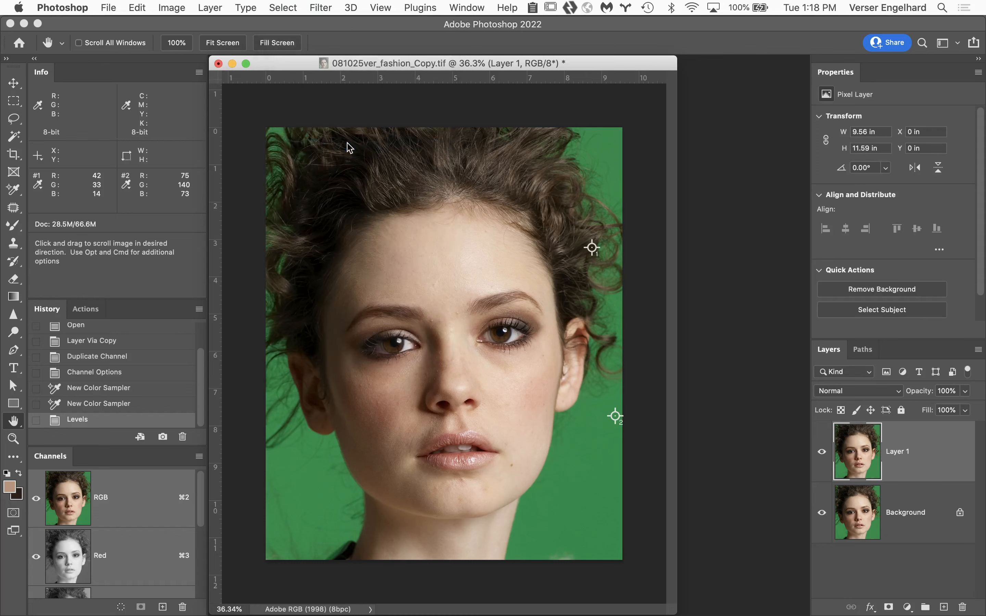
drag(698, 227, 723, 69)
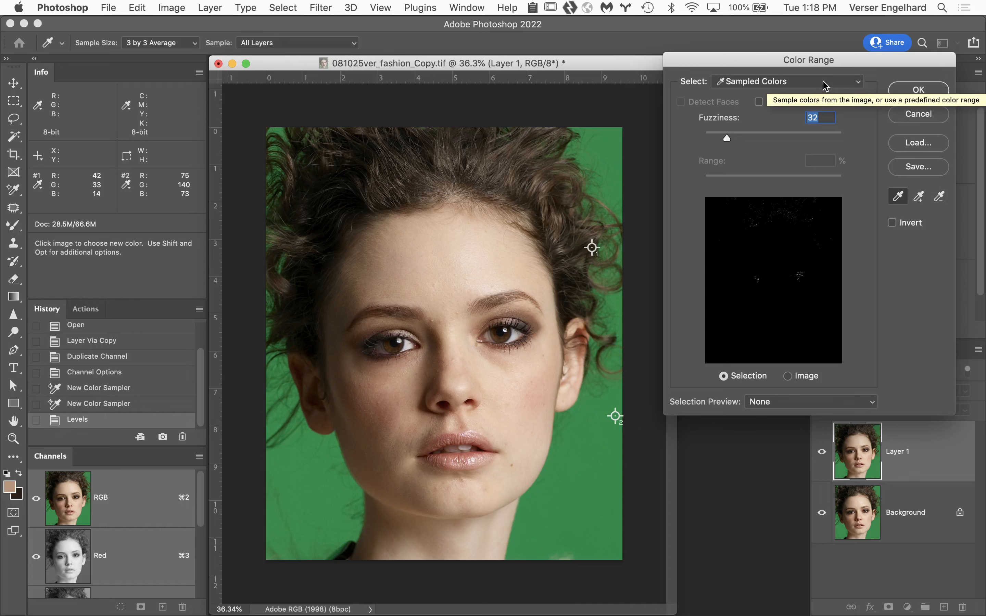
click(852, 83)
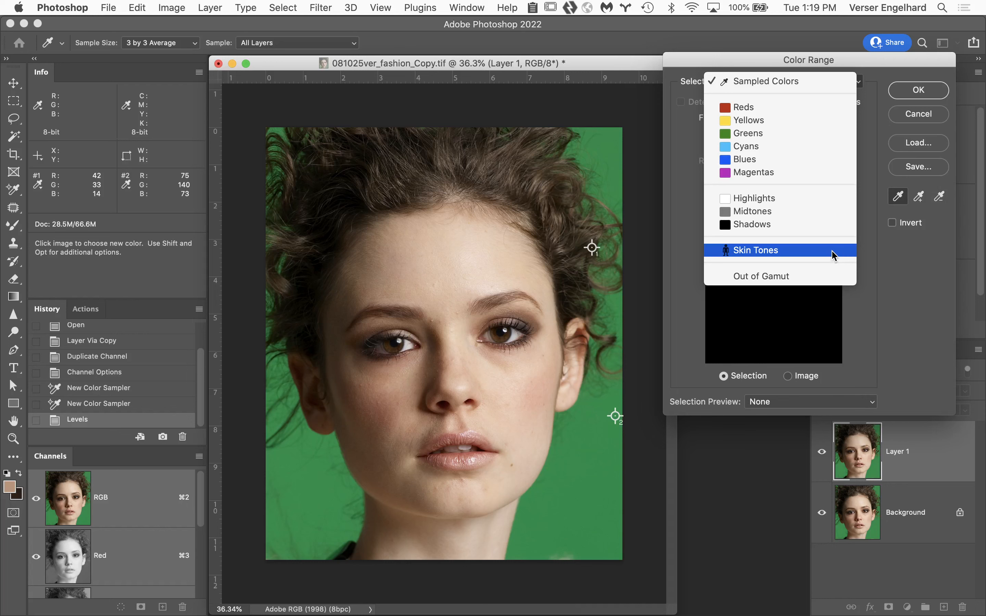
click(824, 200)
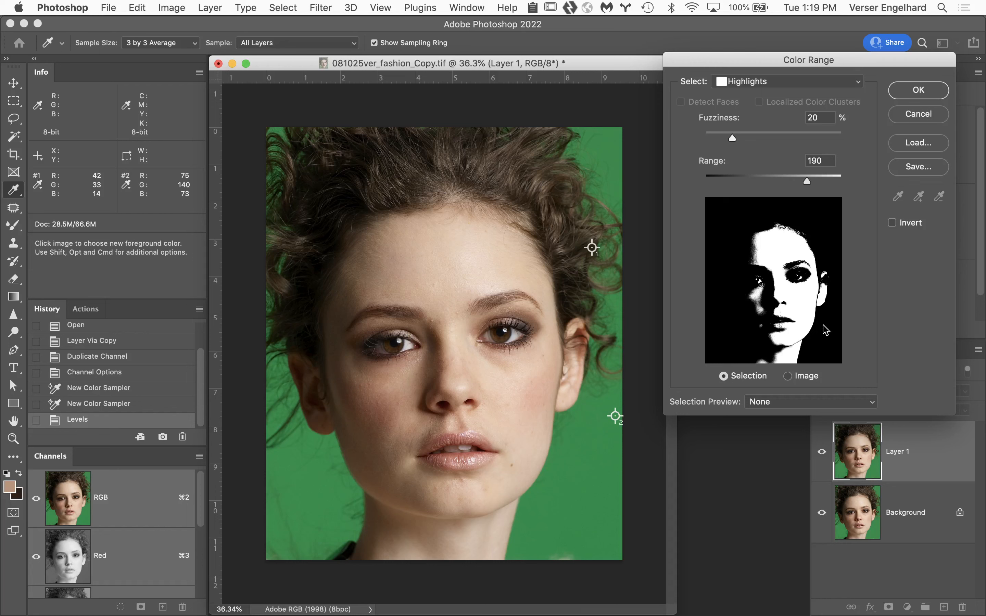
- Preview the highlights selection on the image in Grayscale and inspect the face up close
click(822, 405)
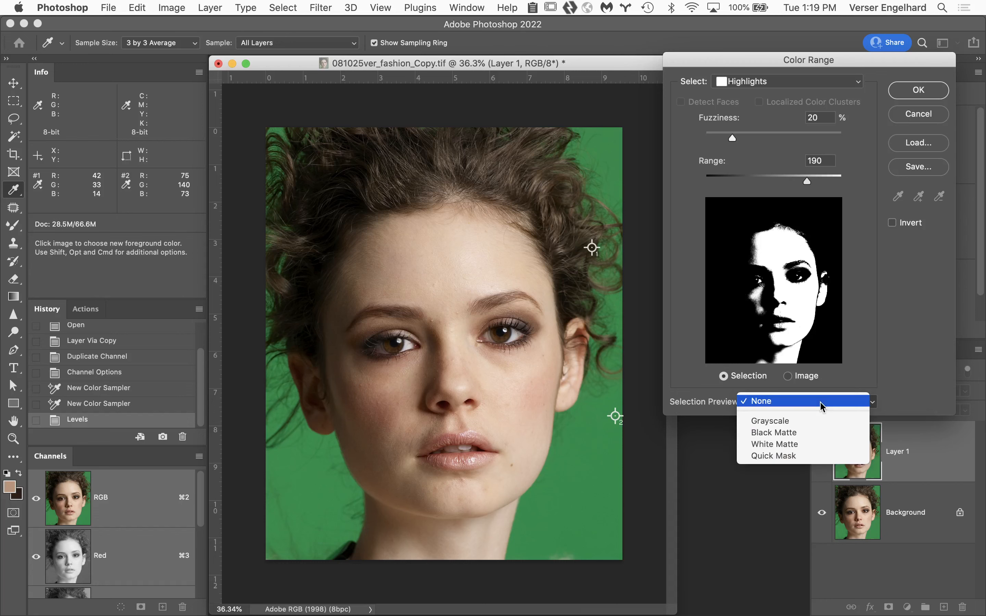
click(822, 424)
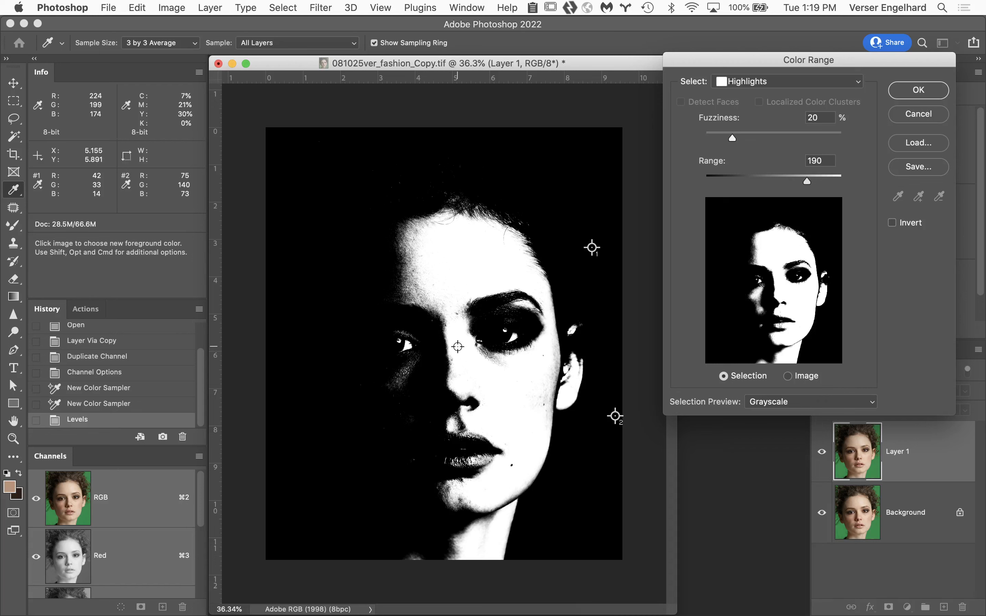
key(super)
key(super)
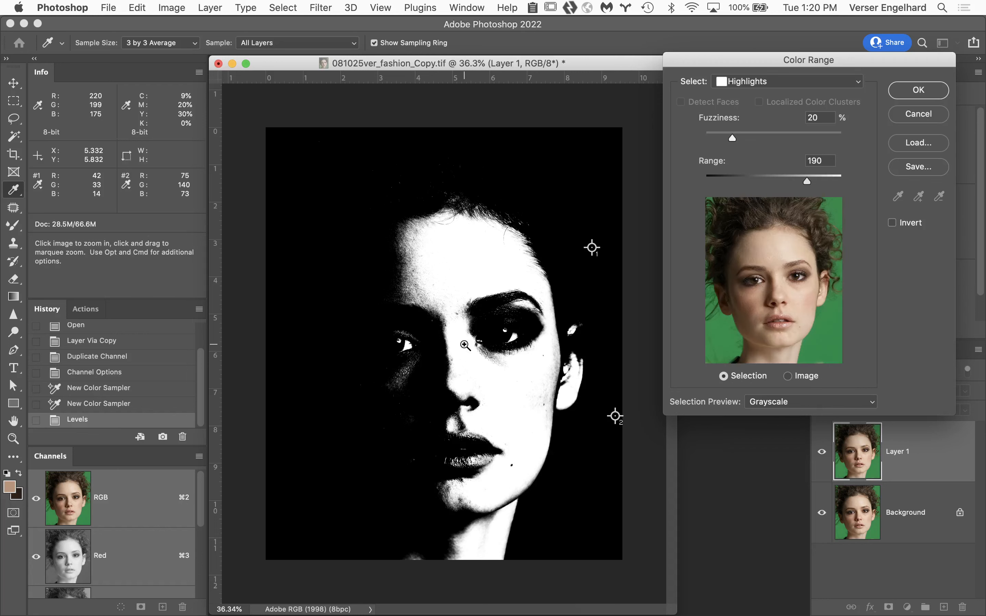
super+click(465, 345)
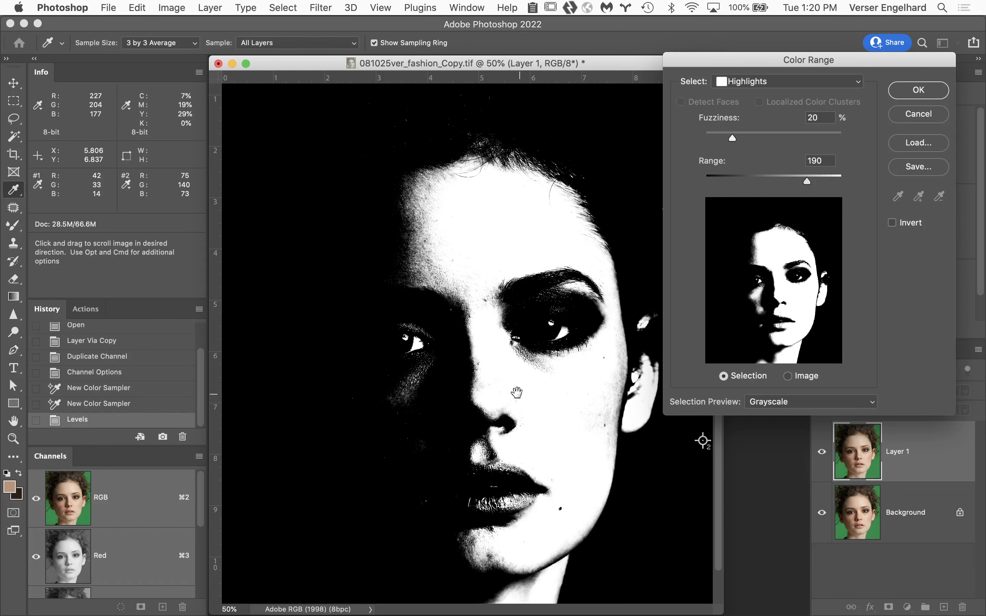
drag(510, 392, 402, 377)
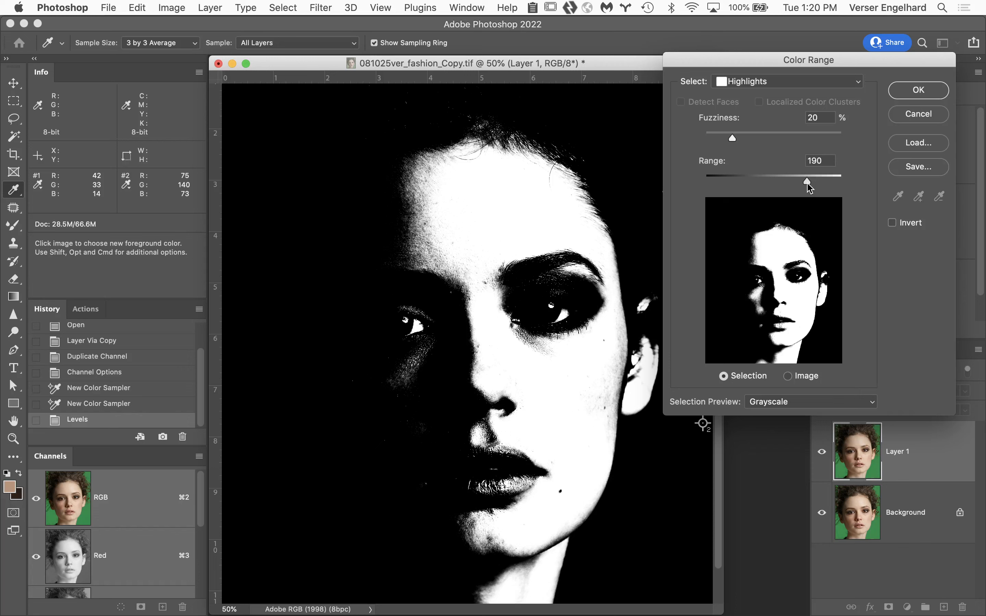
- Set the highlights range to 220 and try a fuzziness of 73%, followed by 0%
drag(808, 183, 826, 182)
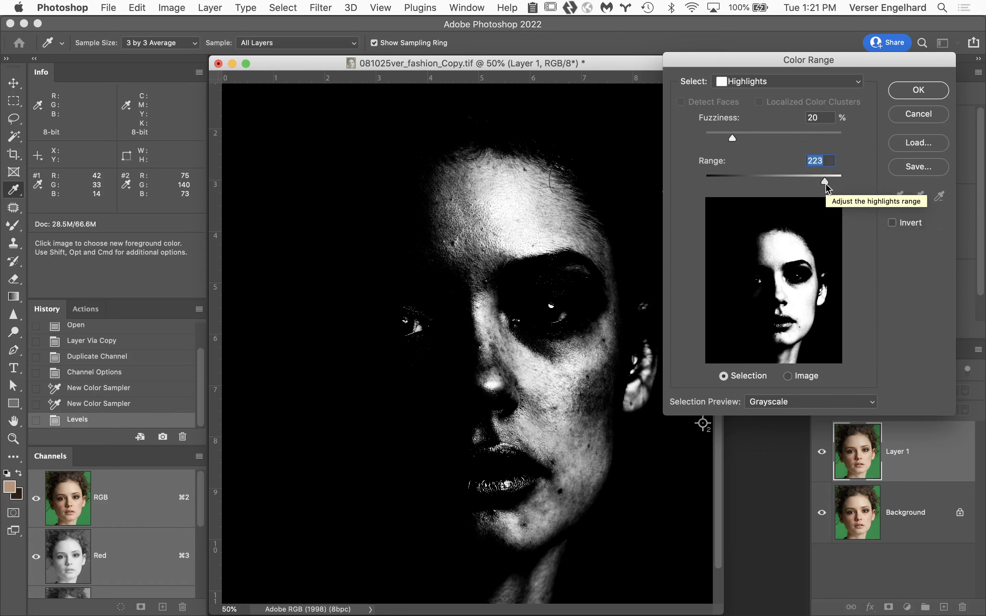
drag(825, 183, 823, 184)
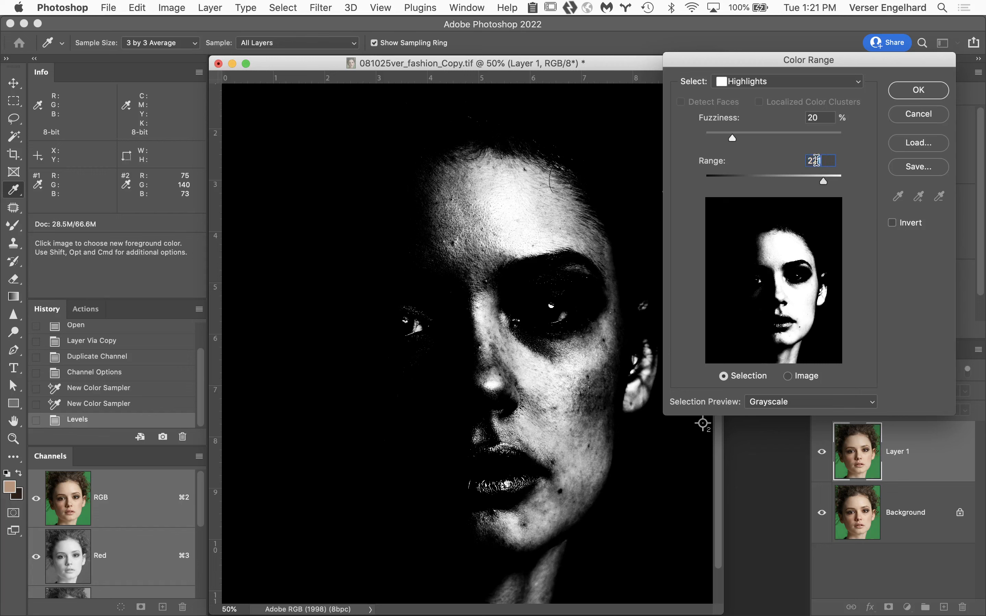
drag(817, 160, 768, 165)
text(220)
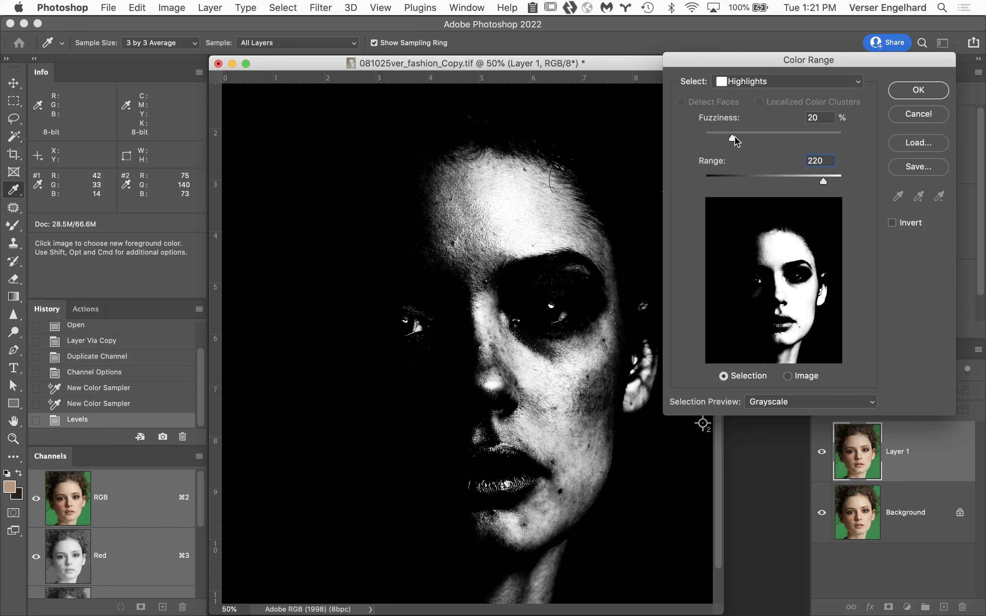
drag(733, 137, 805, 134)
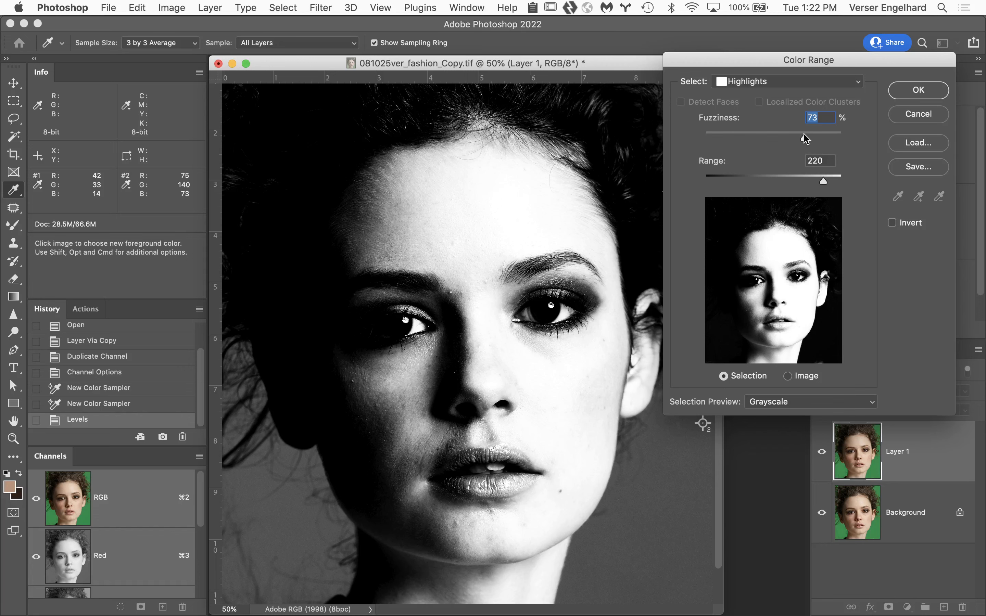
drag(804, 137, 585, 153)
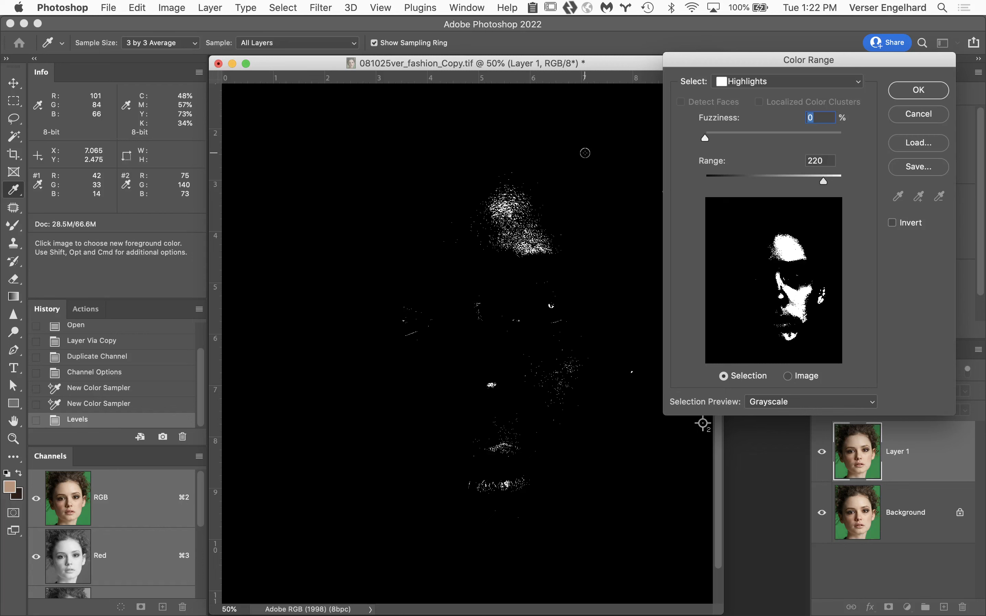
- Switch the Color Range selection to Sampled Colors and set the selection preview to None
click(814, 85)
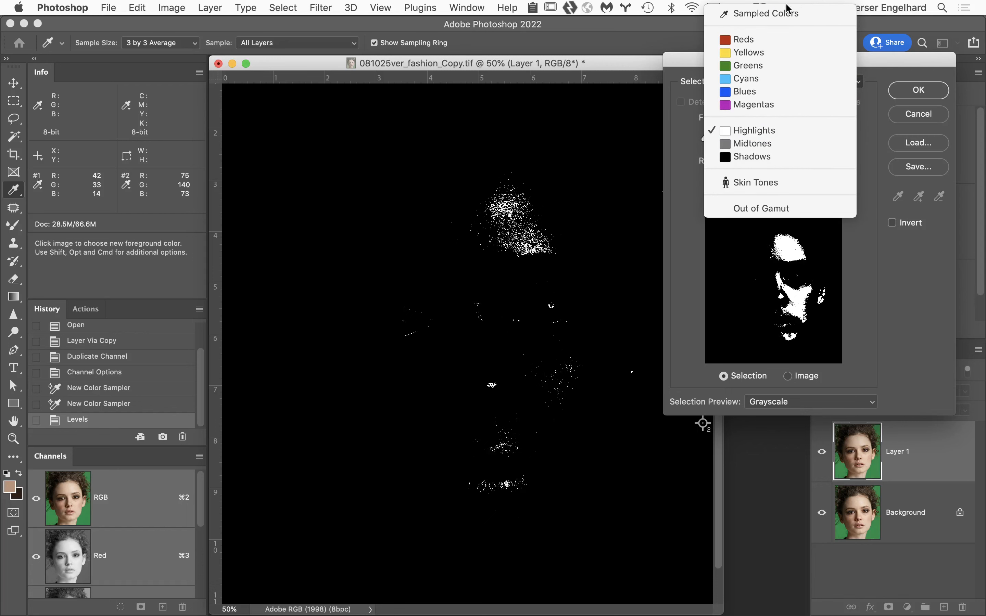
click(786, 13)
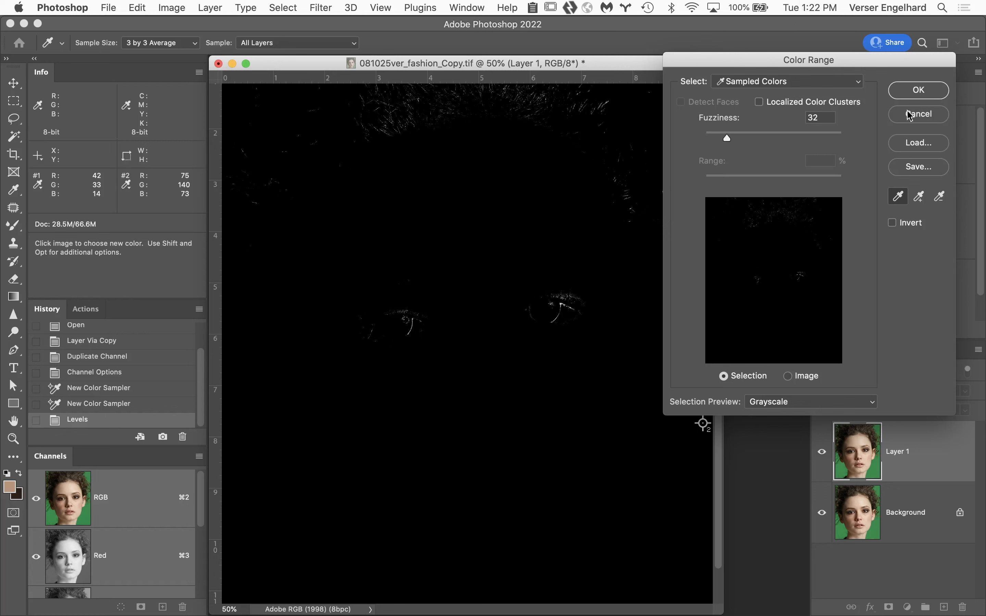
click(809, 404)
click(811, 385)
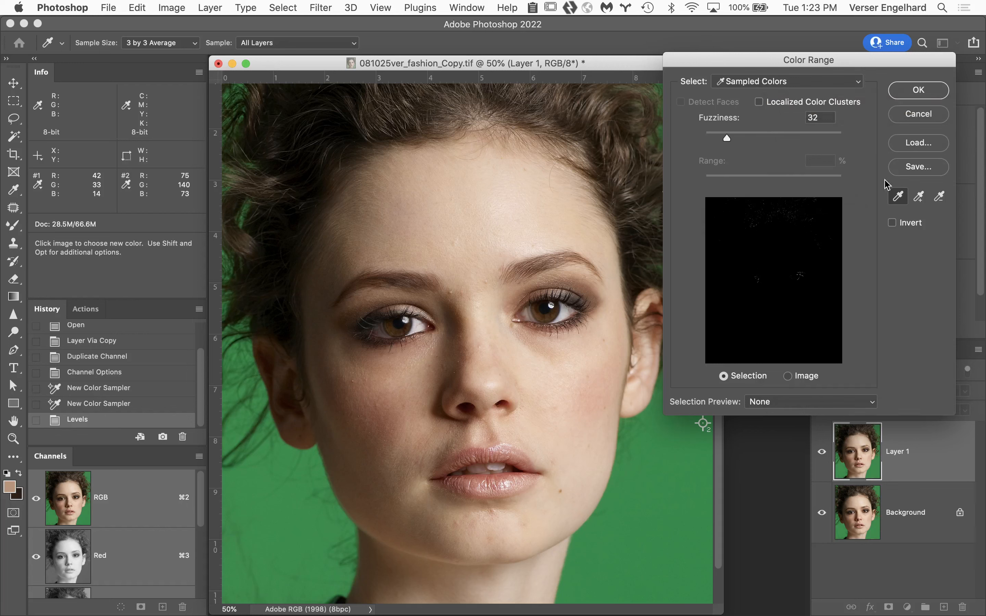
- Sample the green background beside the model's neck and preview the resulting selection in Grayscale
click(657, 515)
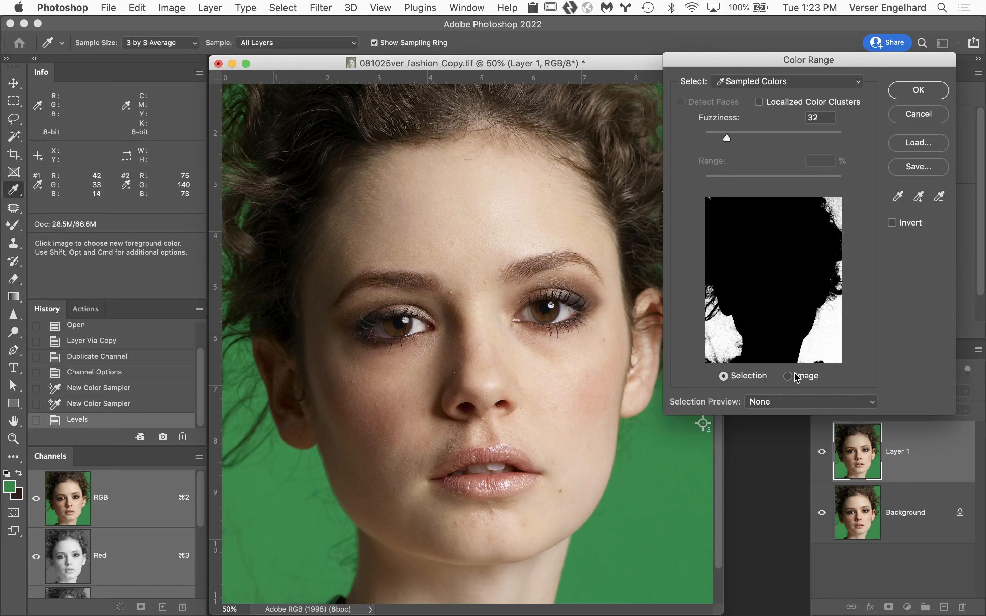
click(795, 402)
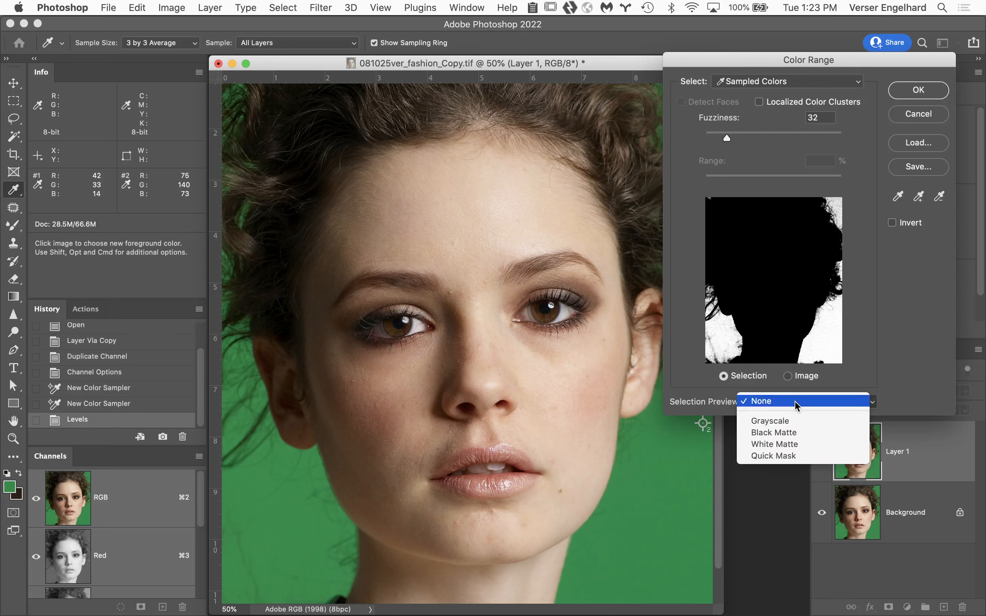
click(805, 422)
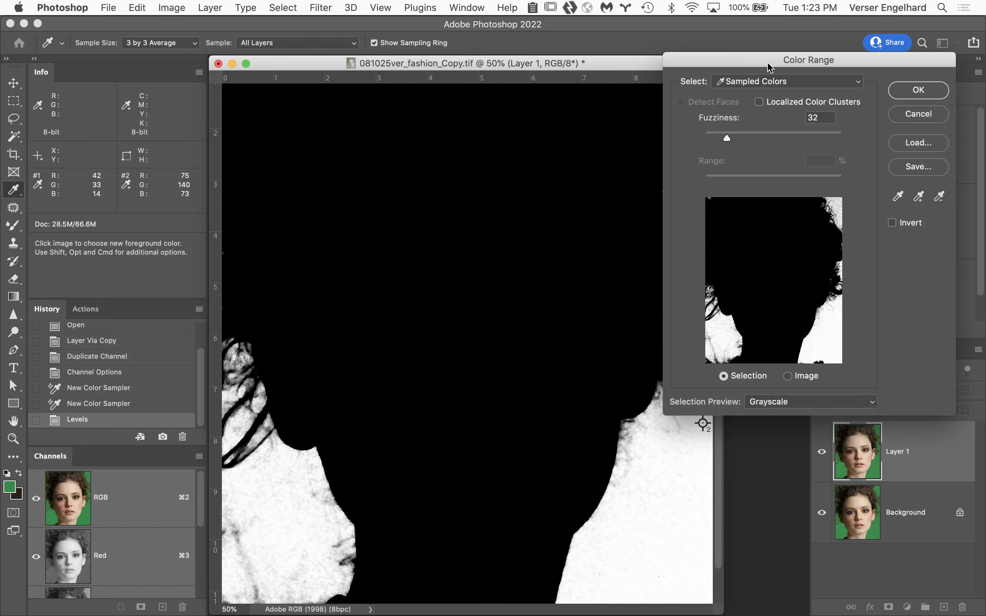
- Replace the sampled color with the skin tone of the model's forehead using the Color Range eyedropper
drag(761, 63, 854, 55)
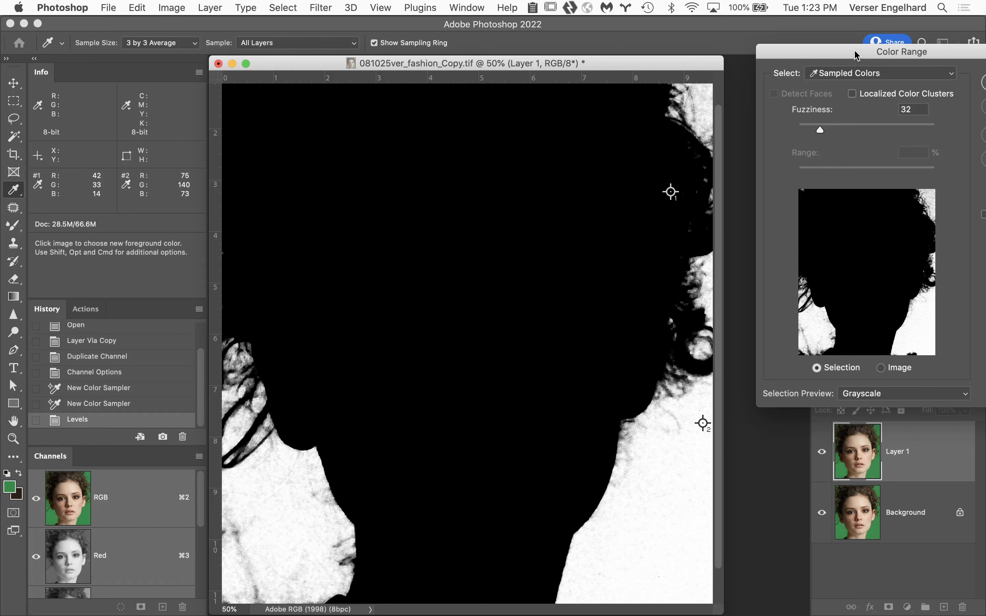
drag(856, 55, 755, 38)
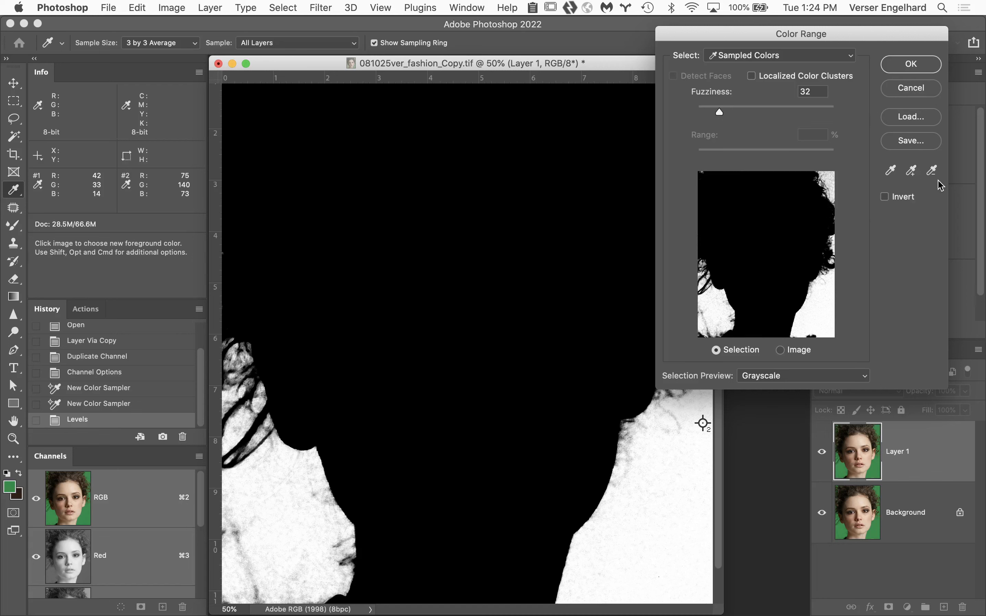
click(892, 173)
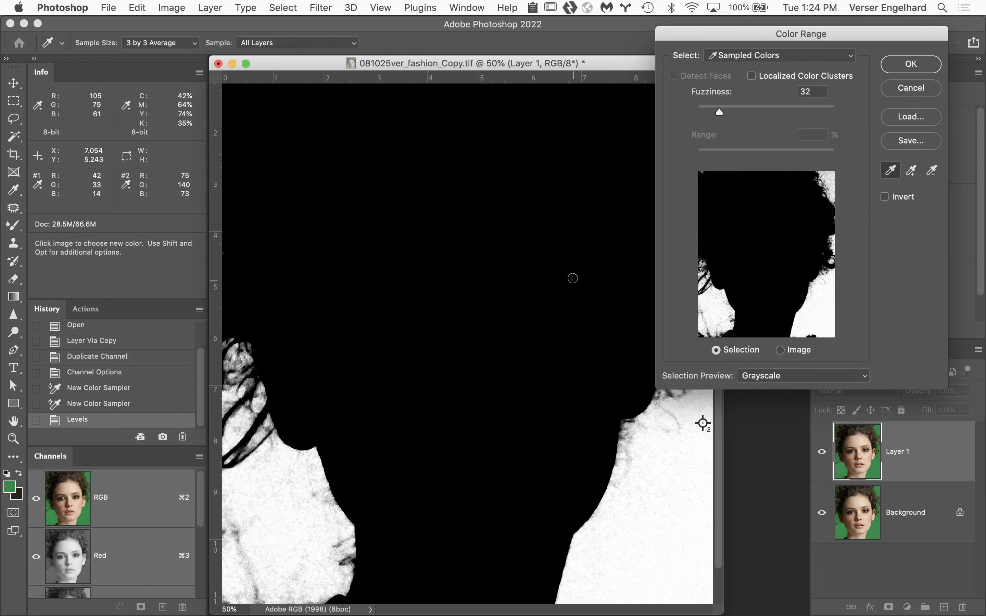
click(557, 251)
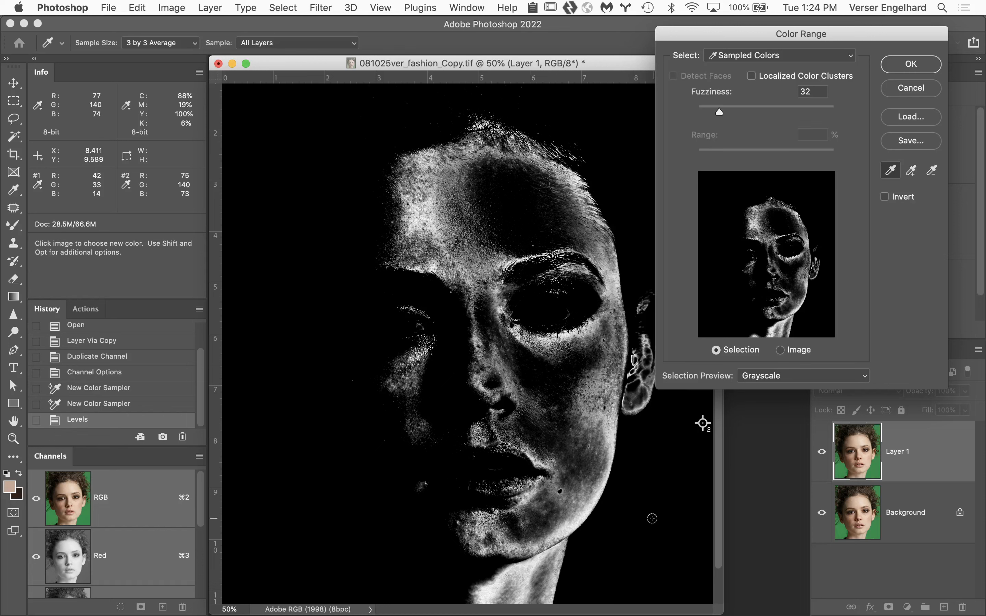
- Resample the green backdrop beside the neck, and add the background areas on both sides of the neck to the sampled colors
click(639, 512)
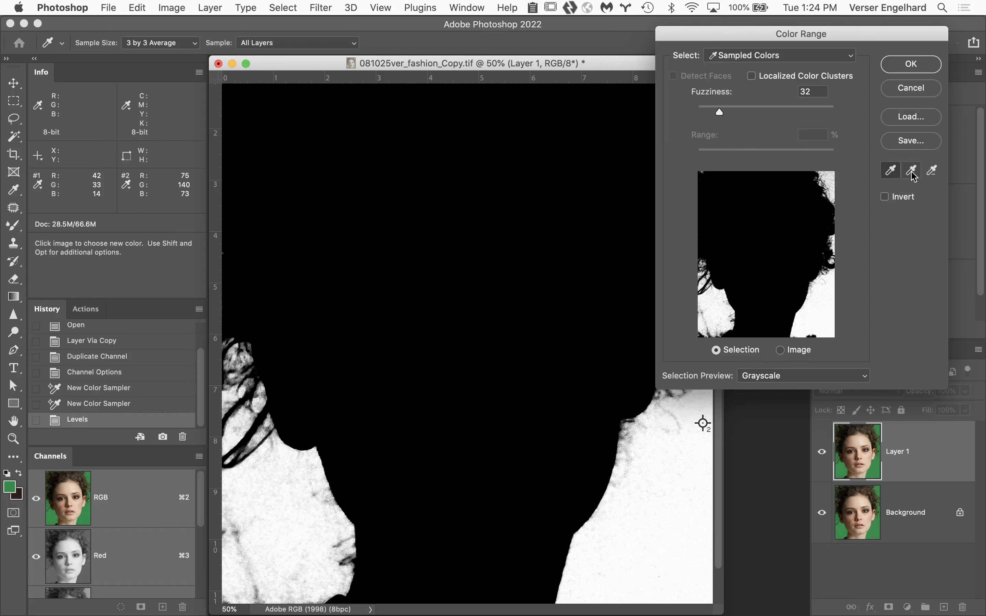
drag(881, 35, 242, 31)
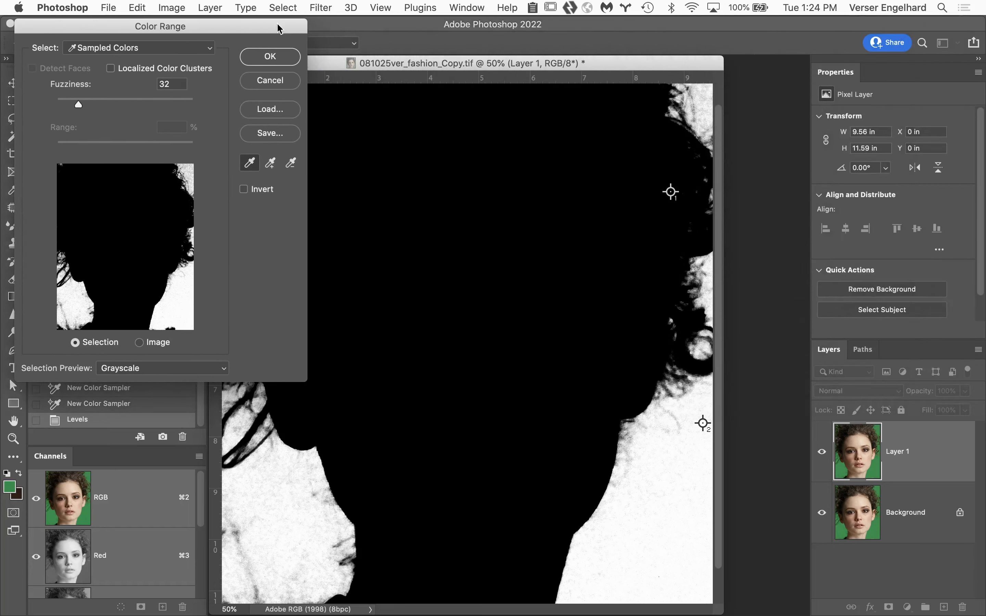
click(269, 162)
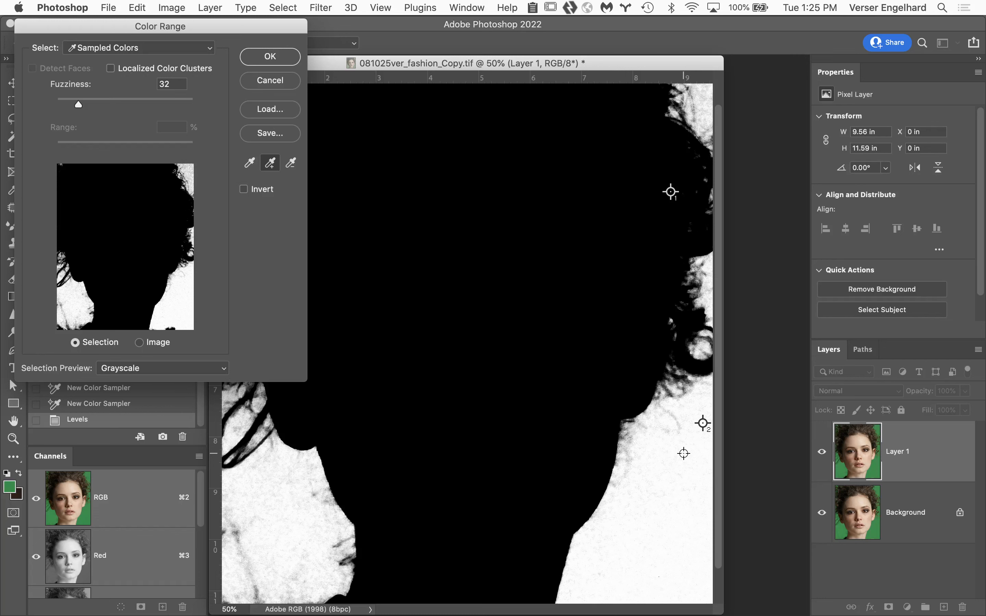
drag(684, 456, 598, 584)
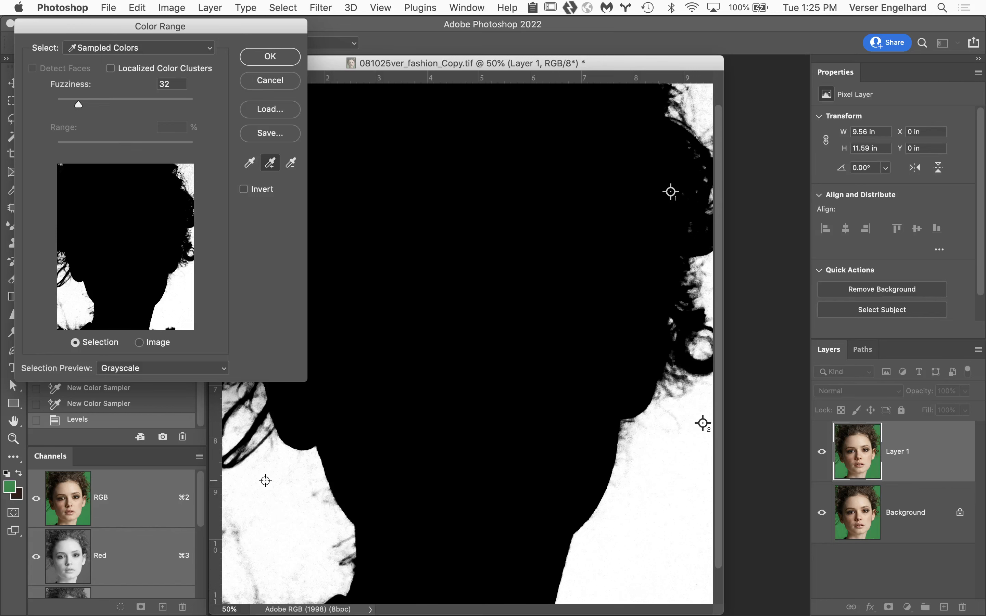
drag(265, 481, 302, 567)
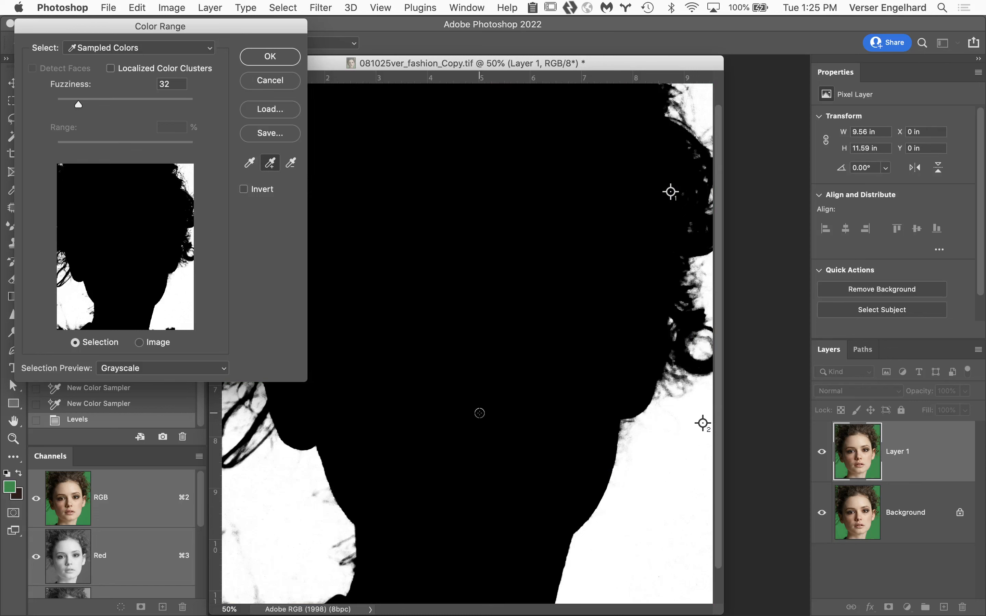
- Set the Color Range fuzziness to 155 while checking the curls at 100% view, and apply the selection
scroll(668, 475, up, 3)
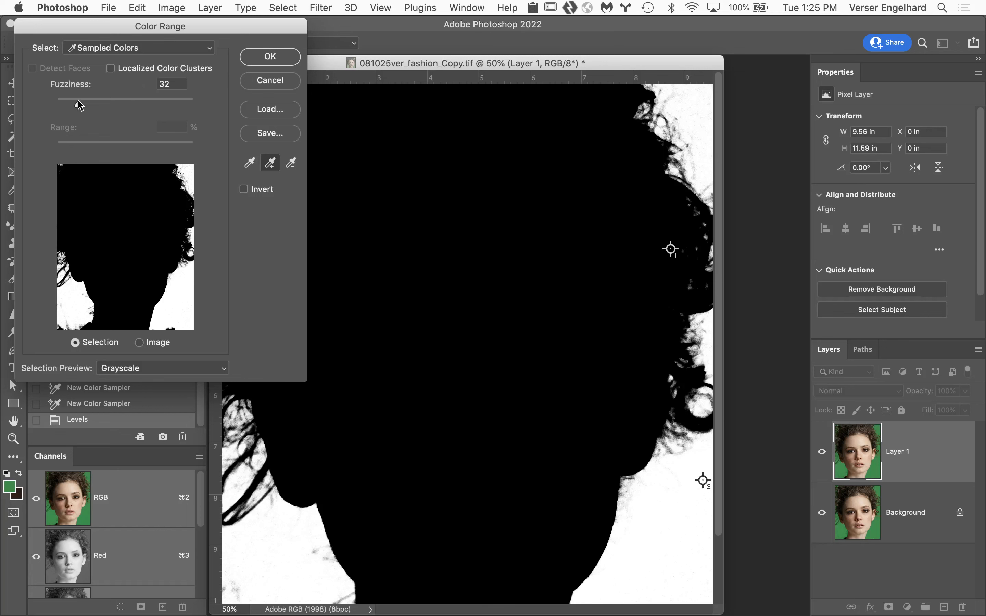
drag(78, 102, 154, 108)
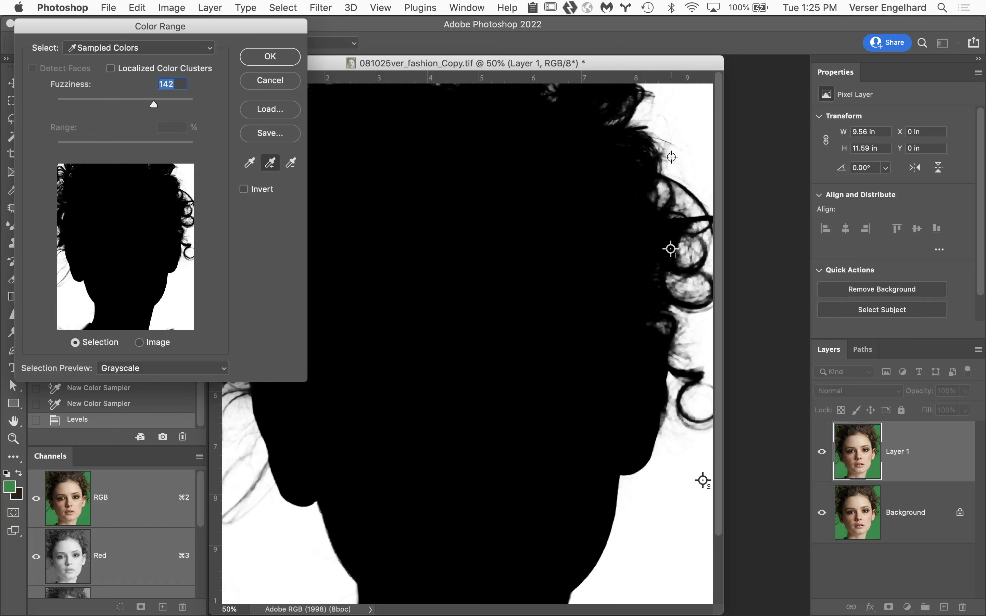
super+click(637, 122)
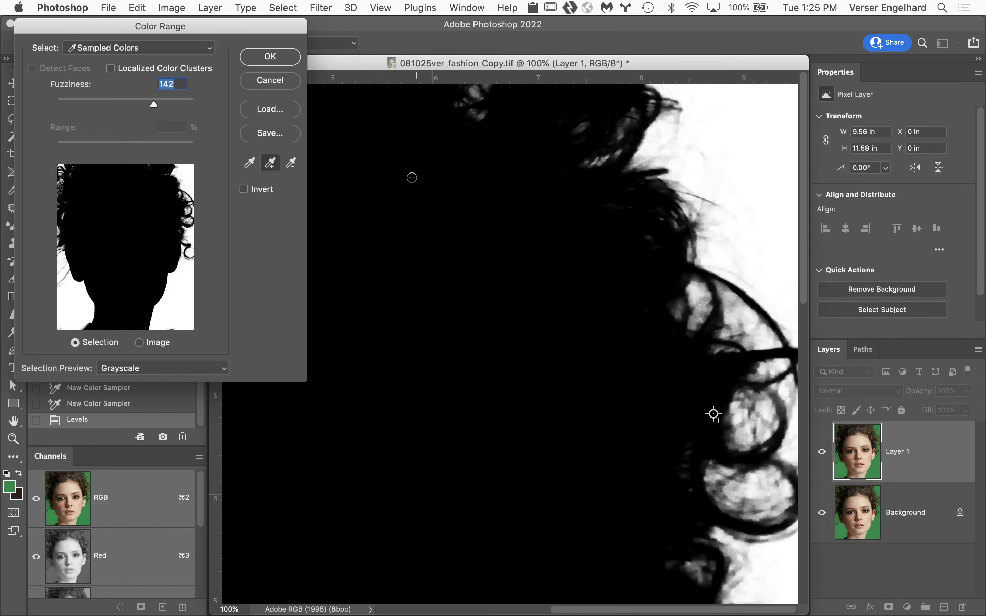
drag(154, 106, 153, 105)
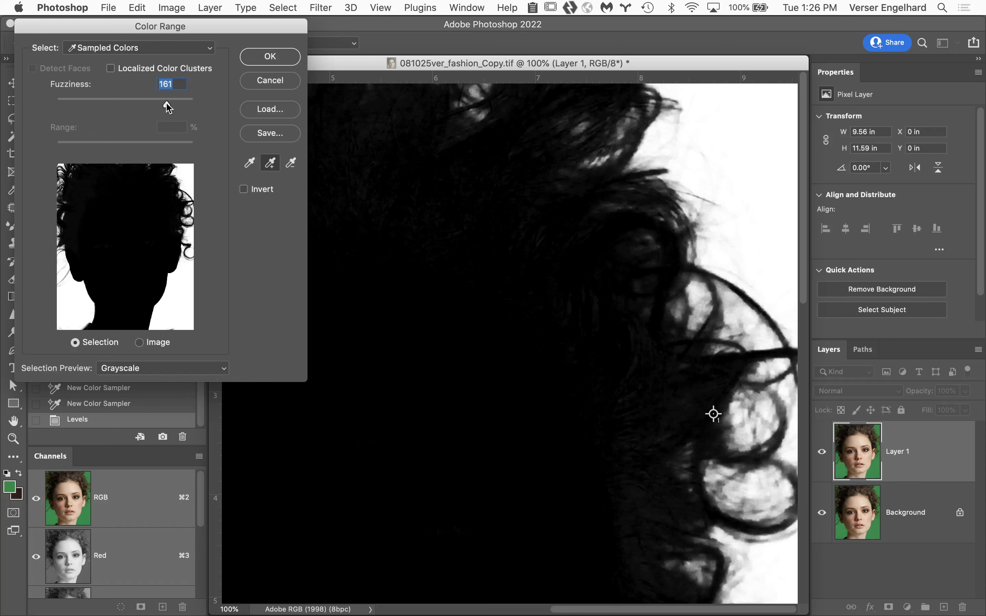
mouse_move(167, 103)
mouse_down()
mouse_move(154, 110)
mouse_move(174, 109)
mouse_move(164, 108)
mouse_up()
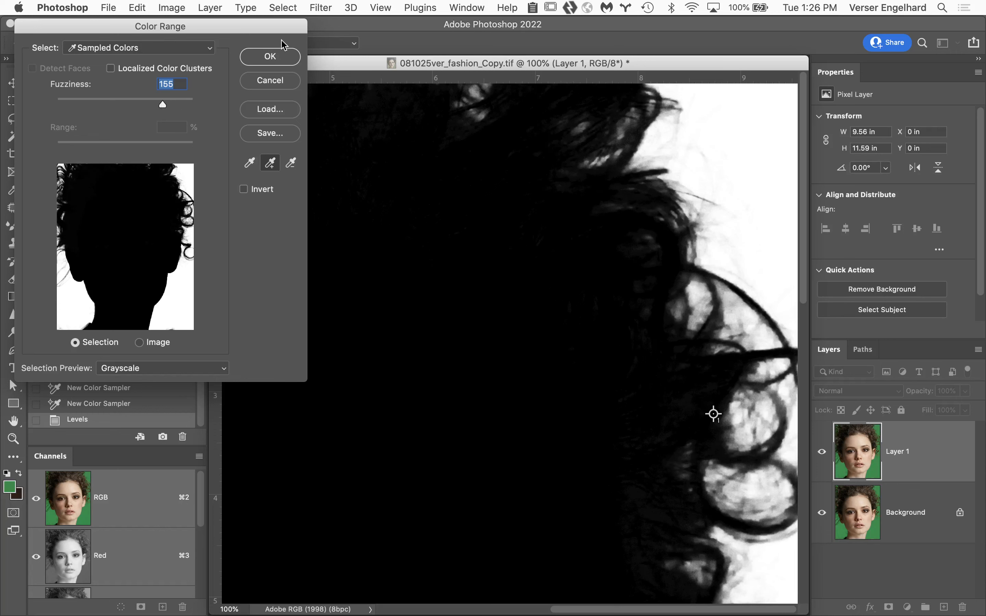
click(269, 57)
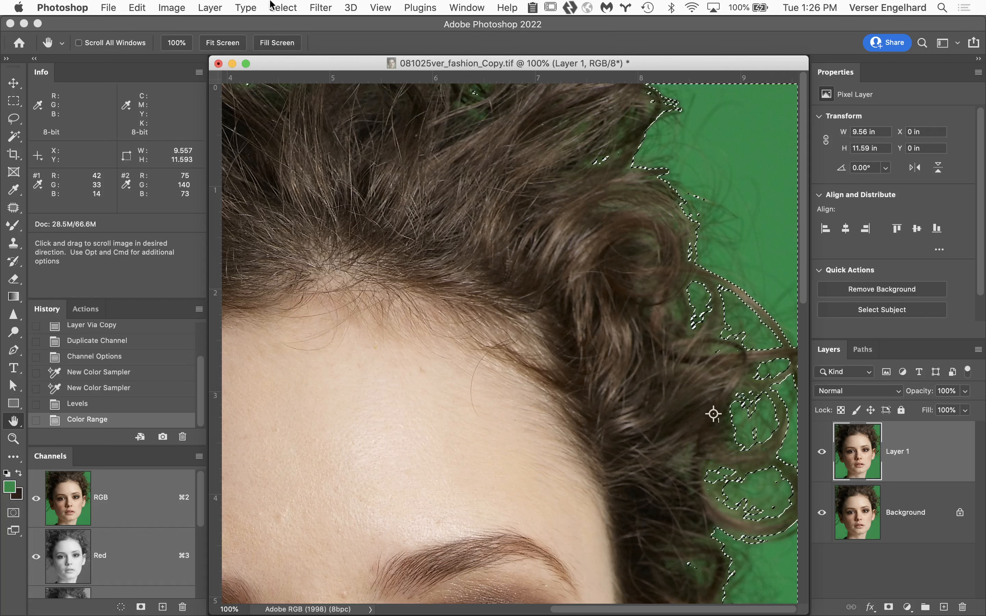
- Save the selection as a new channel named "color range knockour"
click(281, 7)
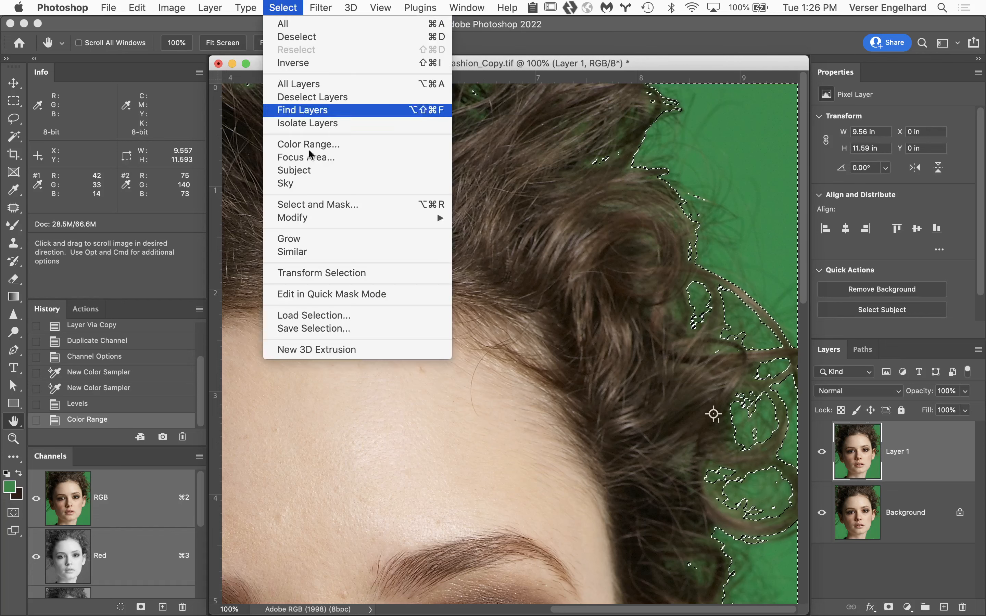
click(369, 328)
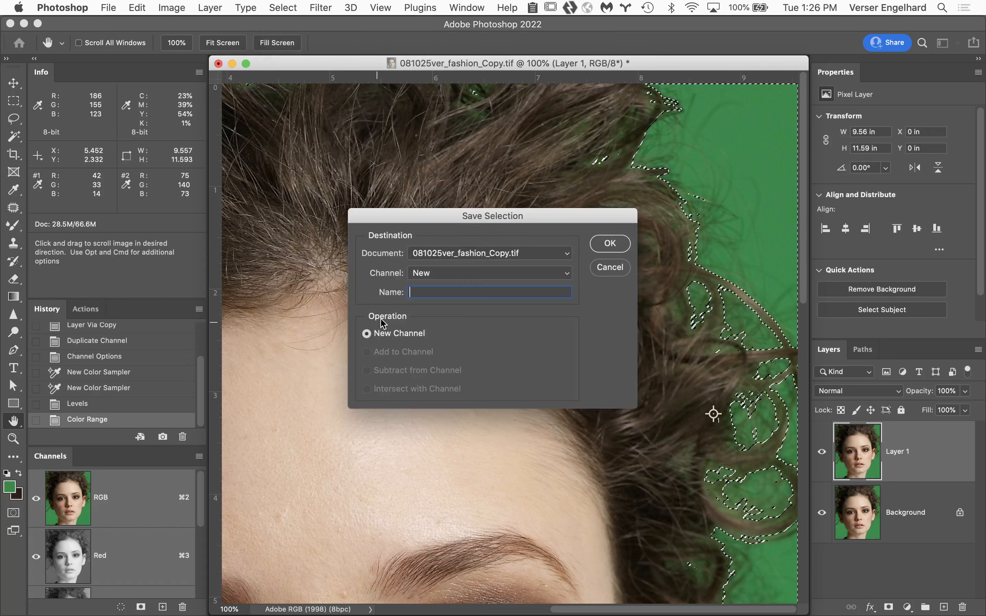
text(color ran)
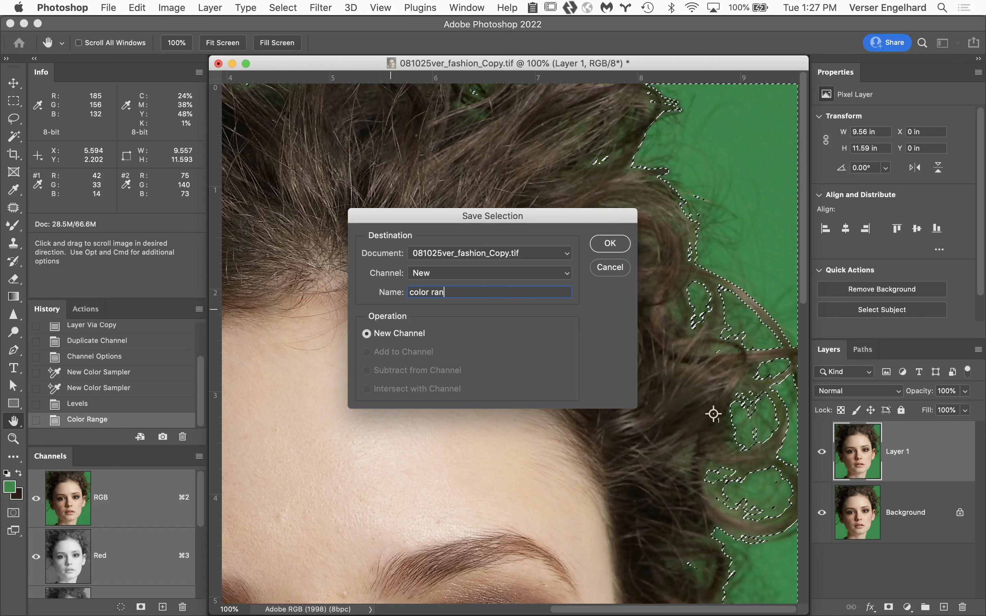
text(ge kno)
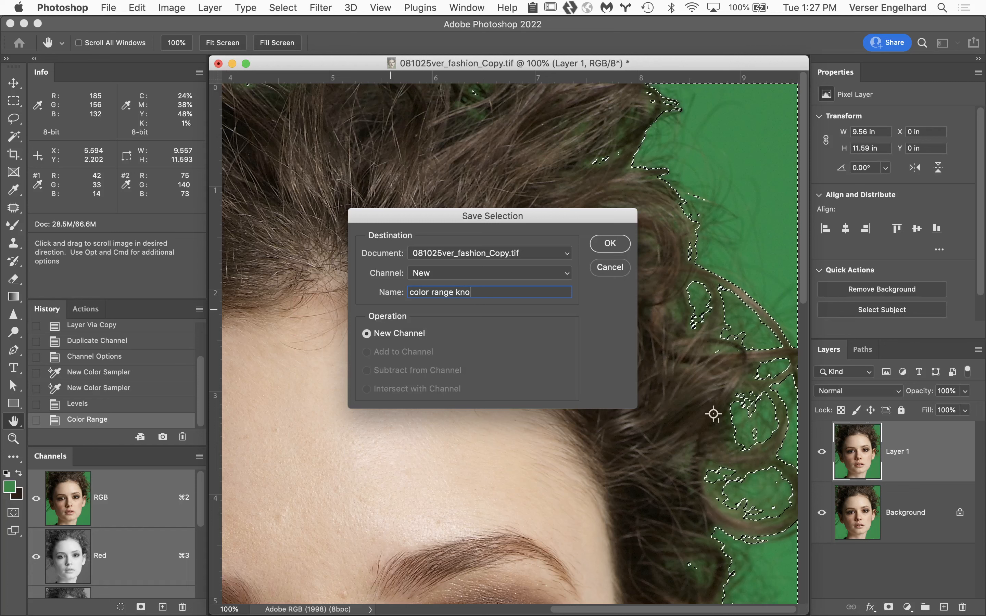
text(ckour)
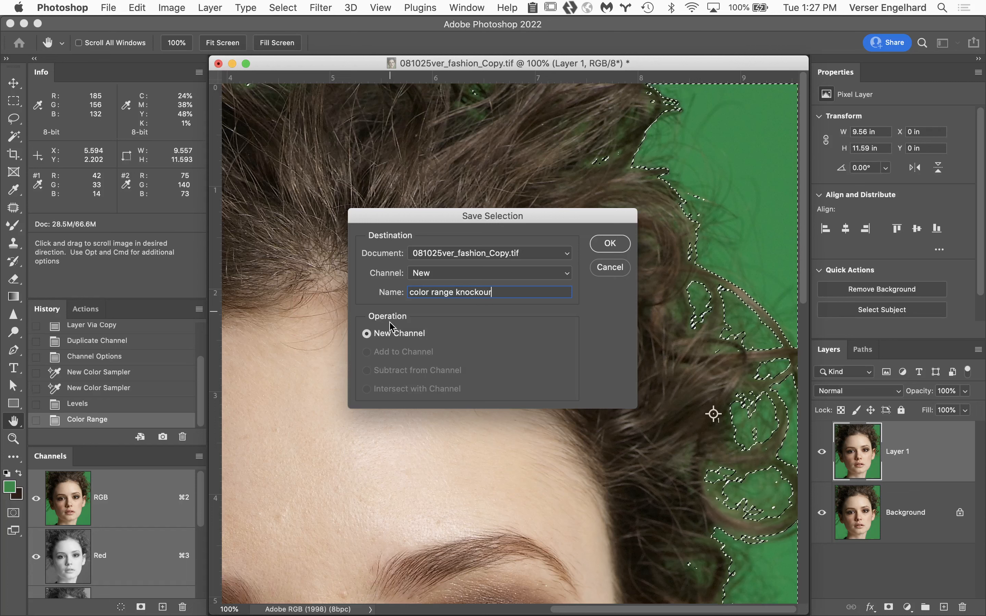
click(618, 245)
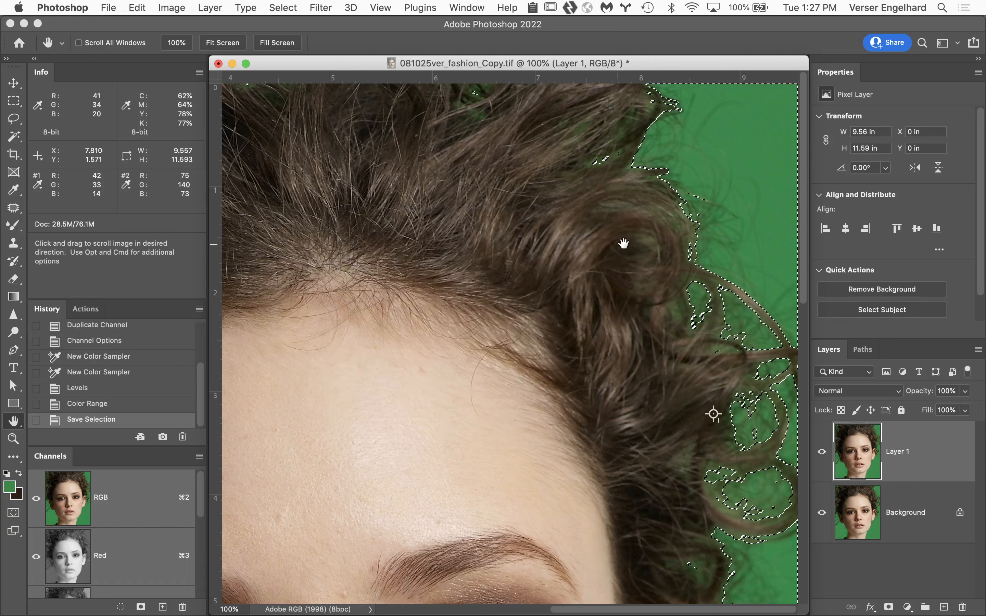
- Deselect and display the color range knockour channel alone with the whole image fitted in view
key(super+d)
scroll(137, 522, down, 5)
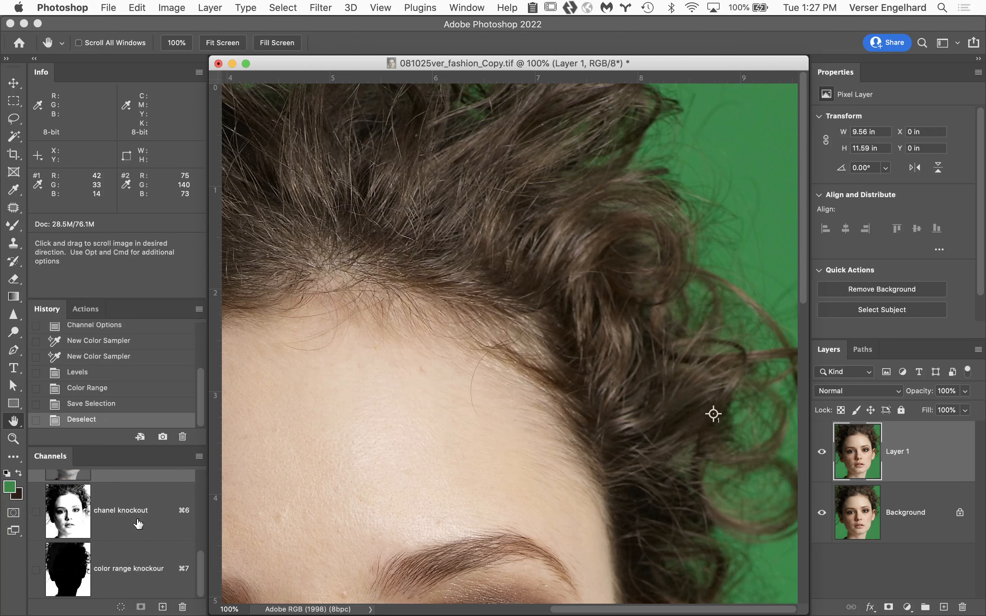
click(114, 565)
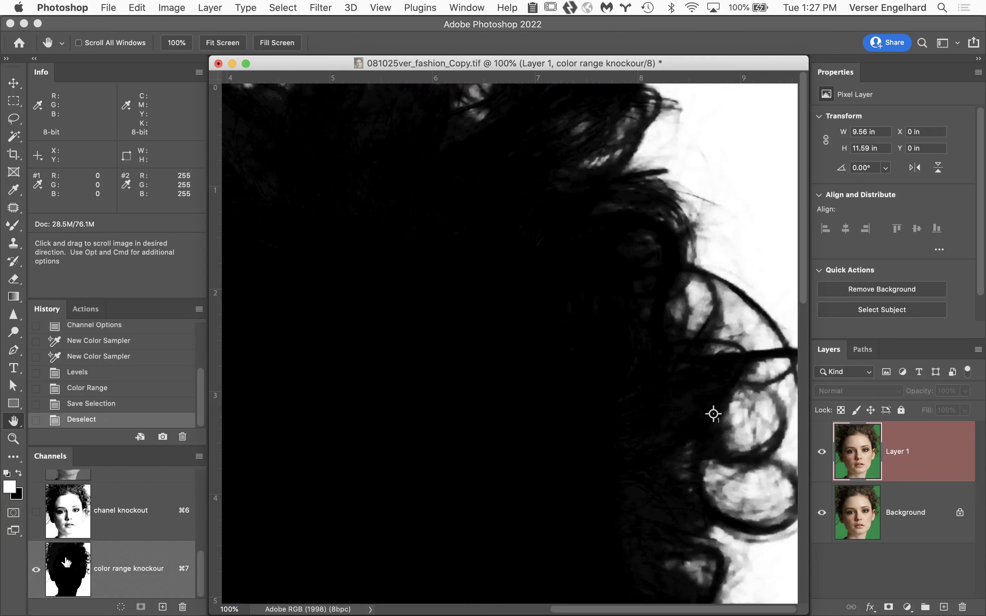
double_click(14, 424)
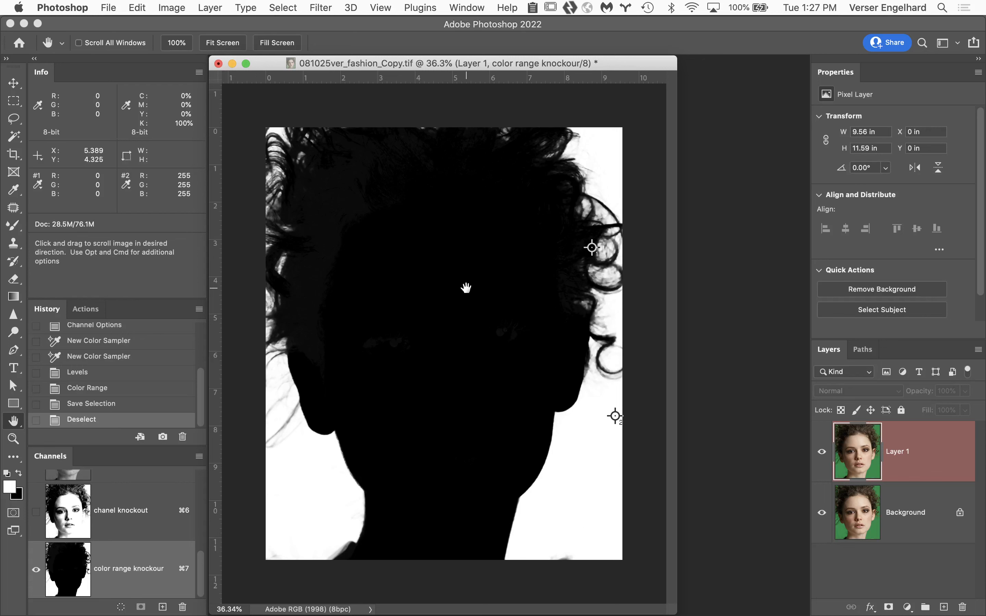
- Switch from the Mixer Brush to the regular Brush with 100% hardness and Overlay blending mode
key(b)
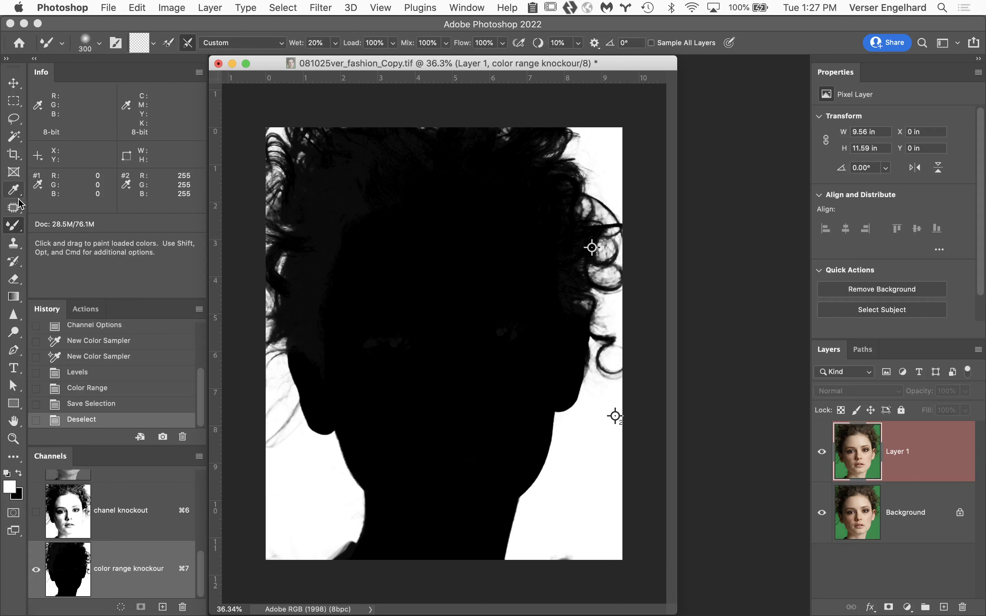
click(21, 221)
click(74, 224)
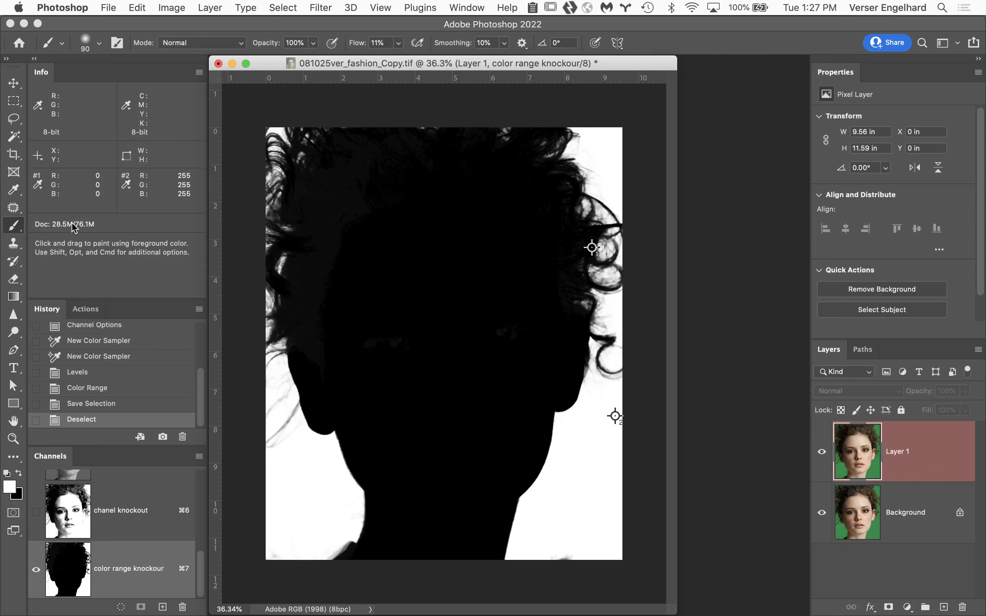
click(99, 44)
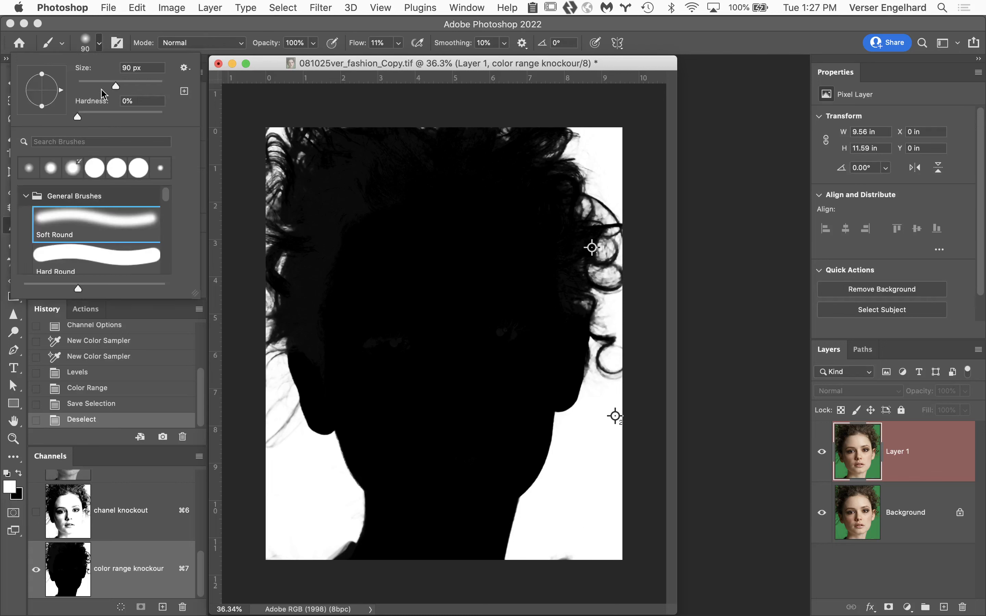
drag(77, 117, 163, 117)
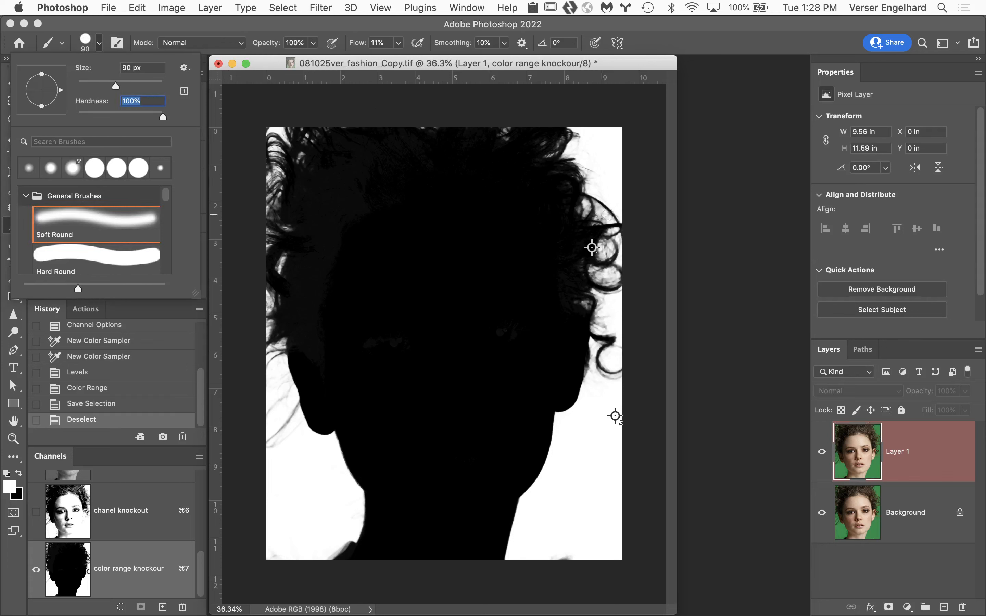
click(448, 24)
click(218, 43)
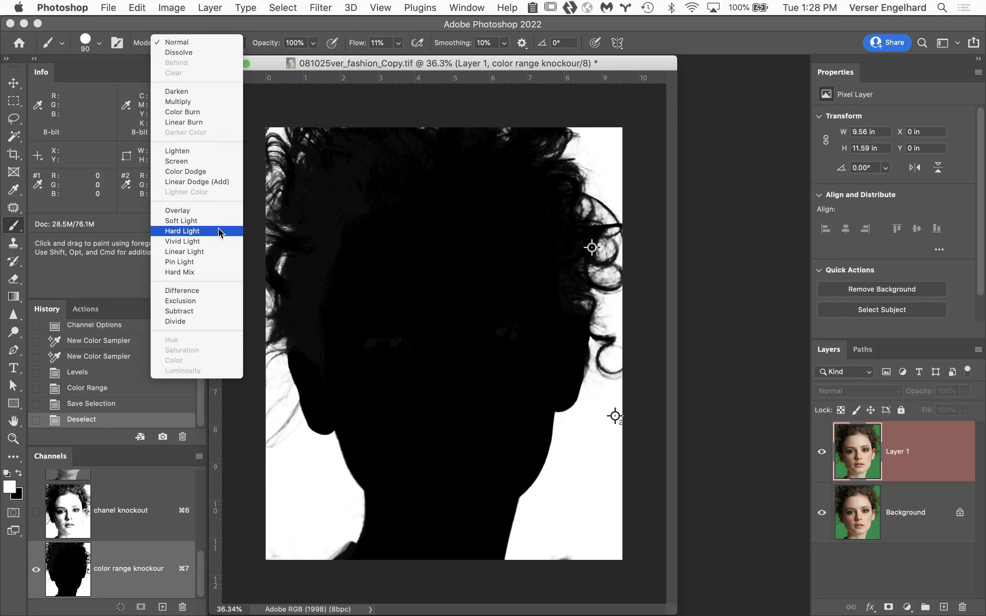
click(220, 210)
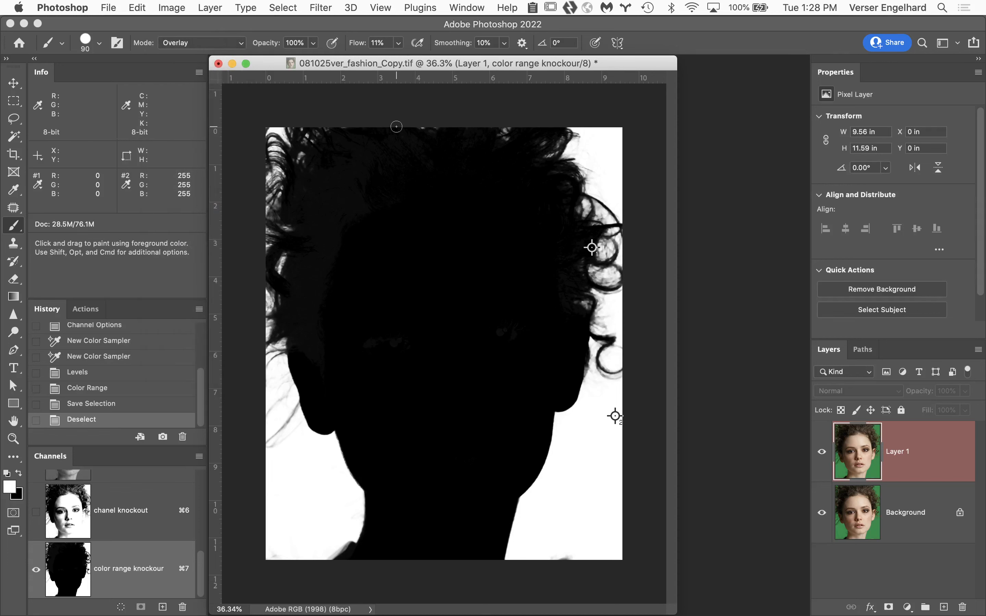
- Set the brush flow to 100% and enlarge the brush to 200 px
drag(357, 46, 468, 49)
key(bracketright)
key(bracketright)
key(bracketright)
key(bracketright)
key(bracketright)
key(bracketright)
key(bracketright)
key(bracketright)
key(bracketright)
key(bracketright)
key(bracketright)
key(bracketright)
key(bracketright)
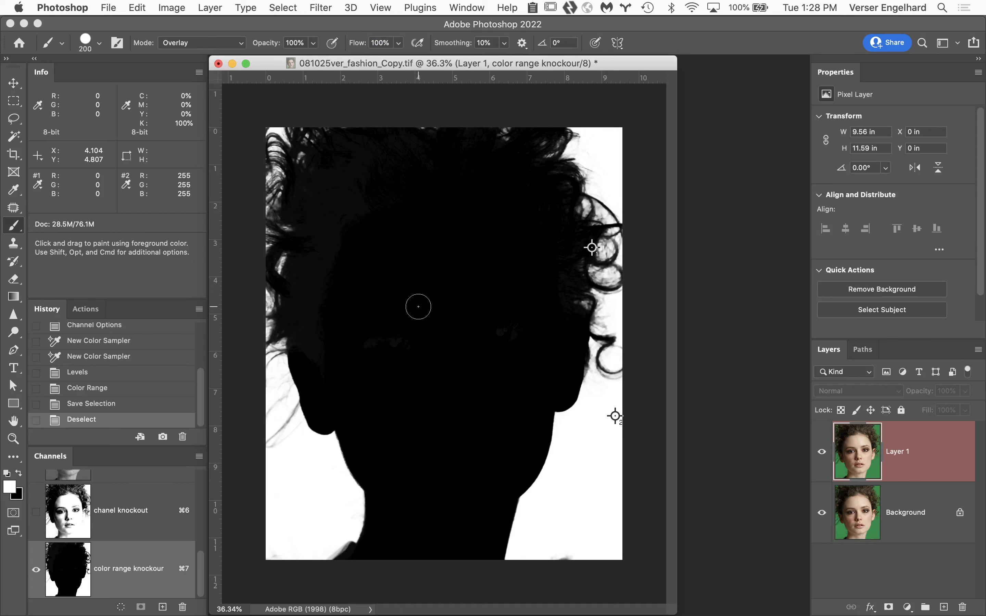
mouse_move(360, 188)
mouse_down()
mouse_move(314, 259)
mouse_move(323, 291)
mouse_move(337, 255)
mouse_up()
click(333, 261)
key(super+z)
- Paint the gray remnants inside the head black with the Overlay brush, and return to the RGB composite
key(x)
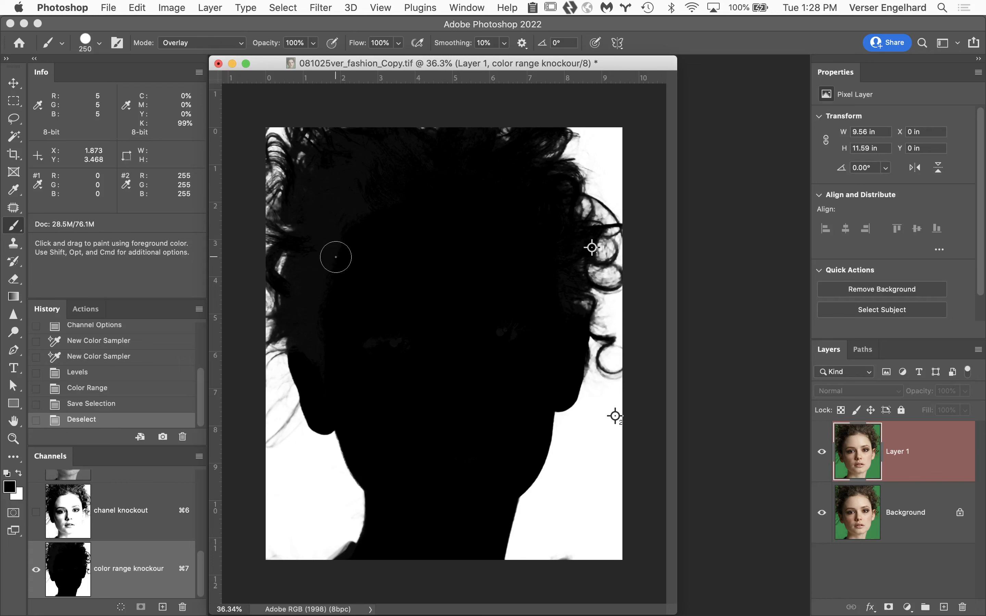
mouse_move(377, 162)
mouse_down()
mouse_move(337, 247)
mouse_move(374, 168)
mouse_move(318, 209)
mouse_move(357, 145)
mouse_move(319, 202)
mouse_move(301, 291)
mouse_move(307, 361)
mouse_move(313, 278)
mouse_move(316, 386)
mouse_move(386, 448)
mouse_move(402, 372)
mouse_move(433, 404)
mouse_move(525, 323)
mouse_move(494, 342)
mouse_move(460, 335)
mouse_move(419, 295)
mouse_move(368, 326)
mouse_move(482, 296)
mouse_up()
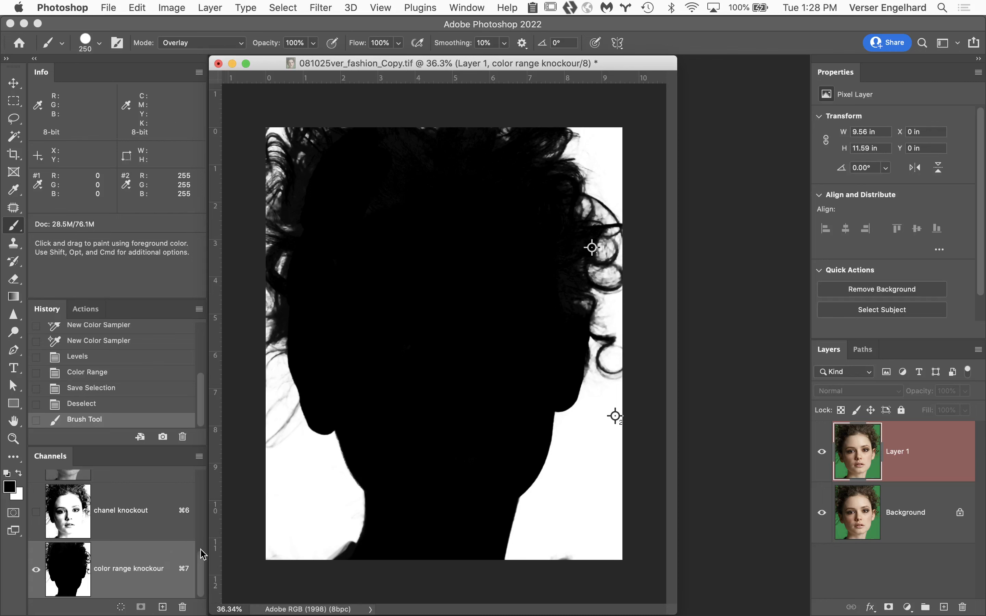
drag(200, 559, 211, 450)
click(139, 490)
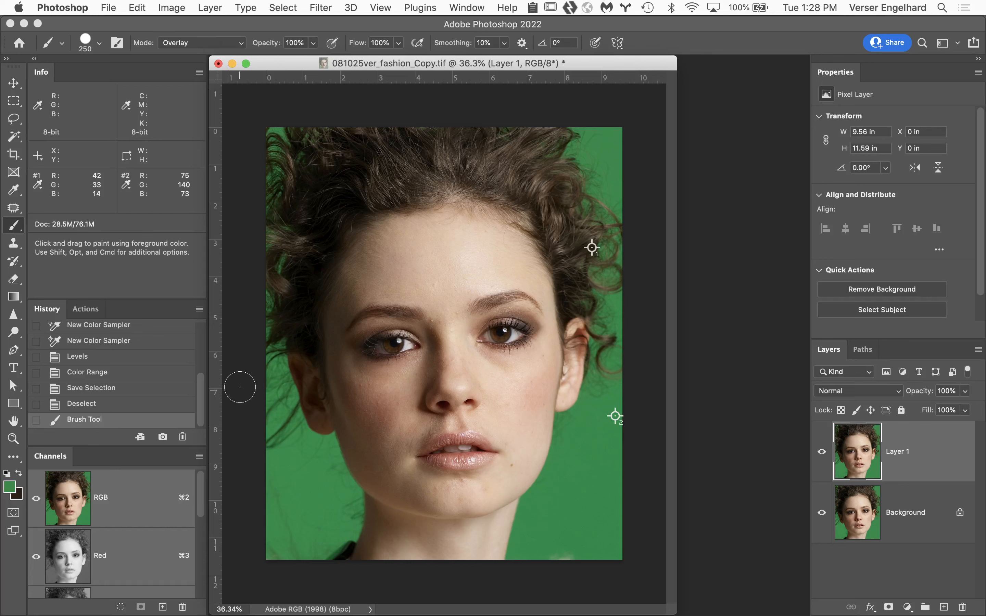
- Start recording a new action named "zero sel color toss" in the Default Actions set
click(86, 309)
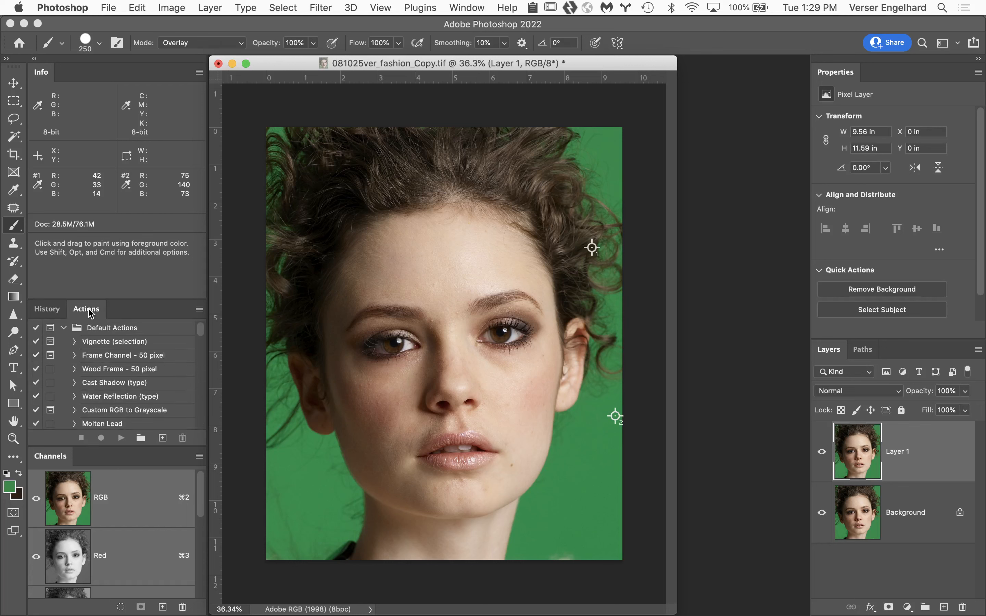
click(200, 311)
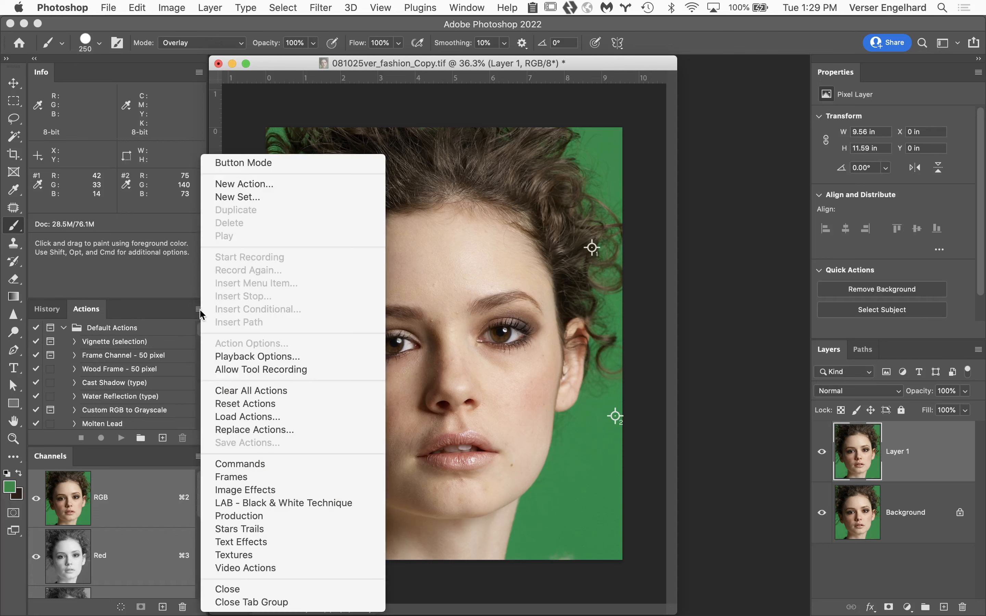
click(261, 184)
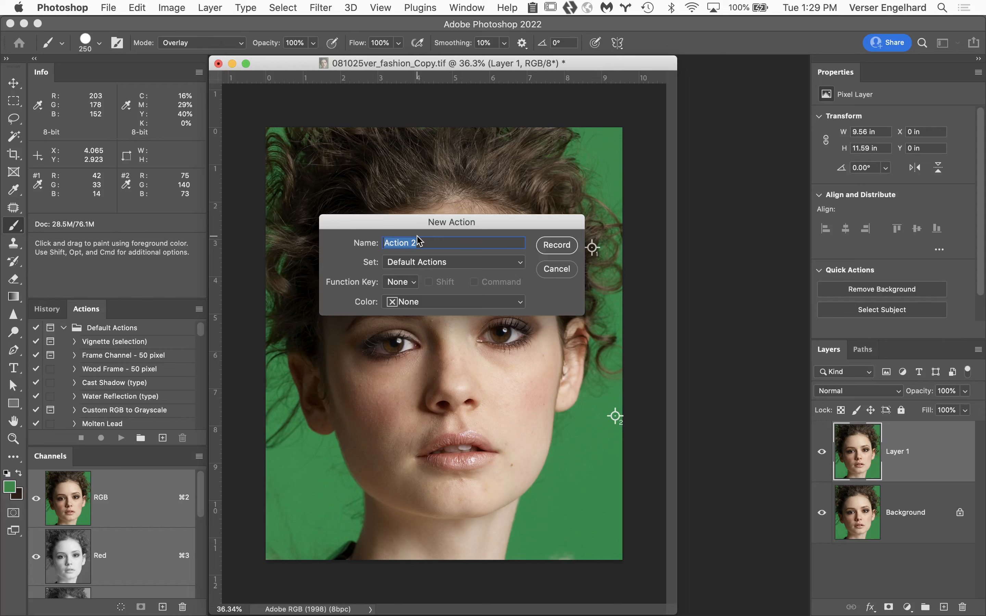
text(zero sel color toss)
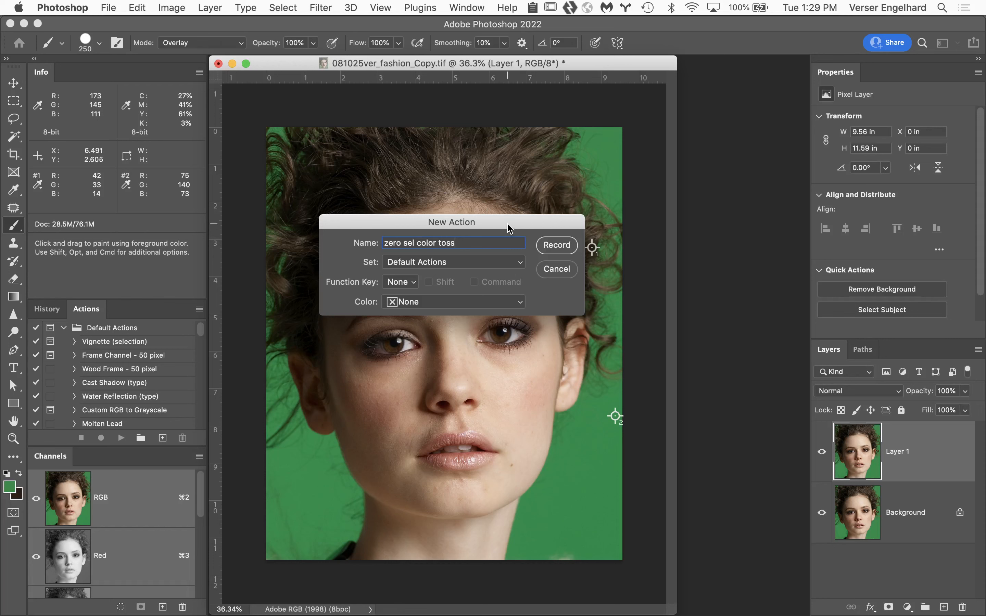
click(510, 266)
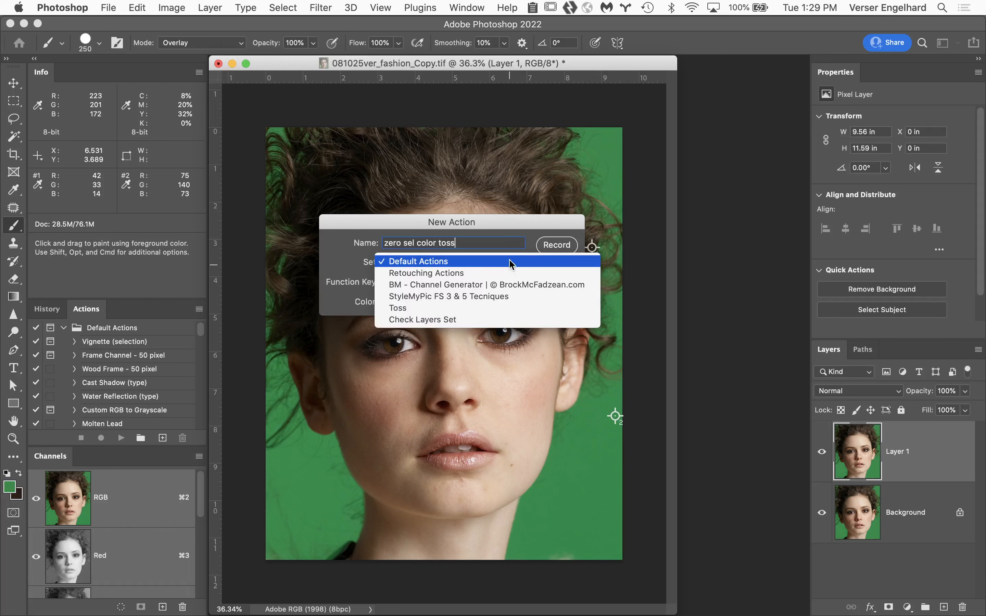
click(515, 217)
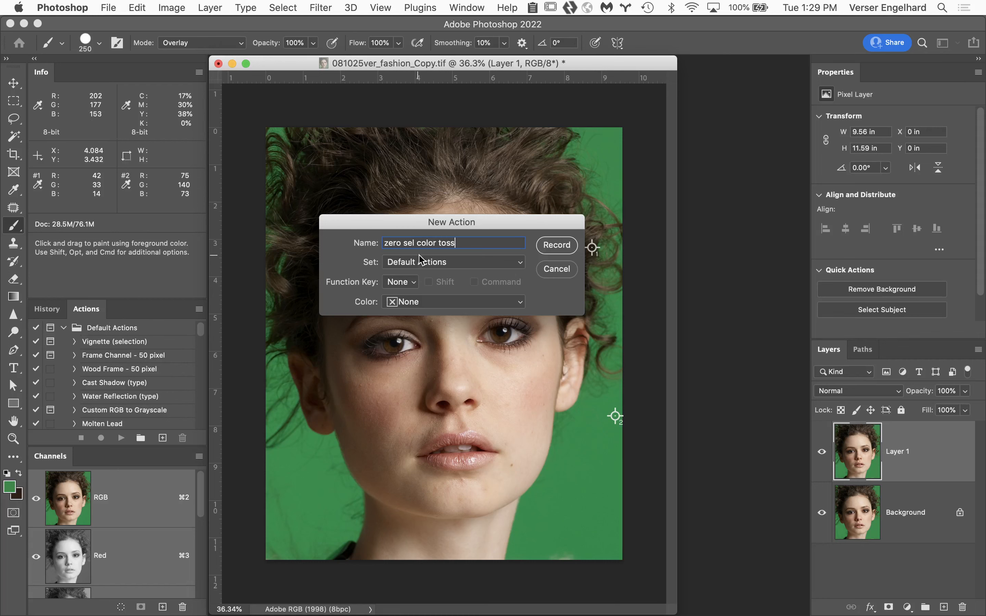
click(557, 246)
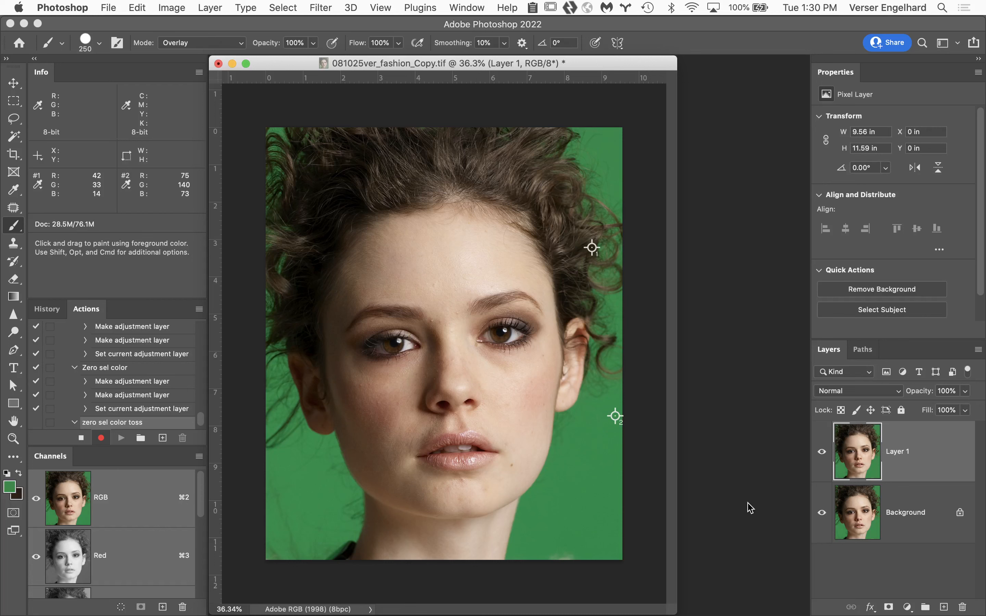
- Add a Hue/Saturation adjustment layer above Layer 1 and a Selective Color adjustment layer on top of it
click(907, 607)
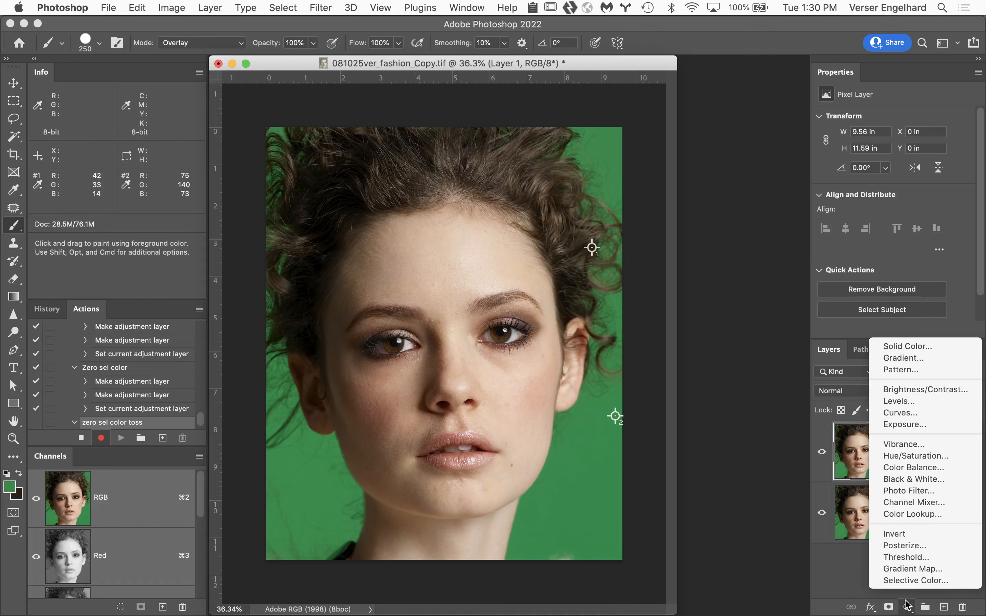
click(911, 456)
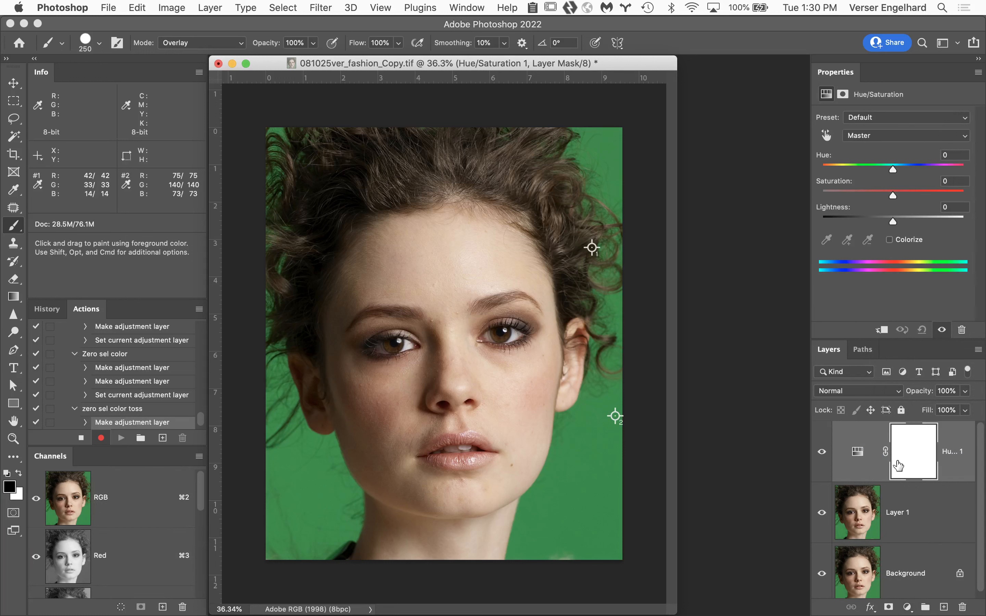
click(909, 609)
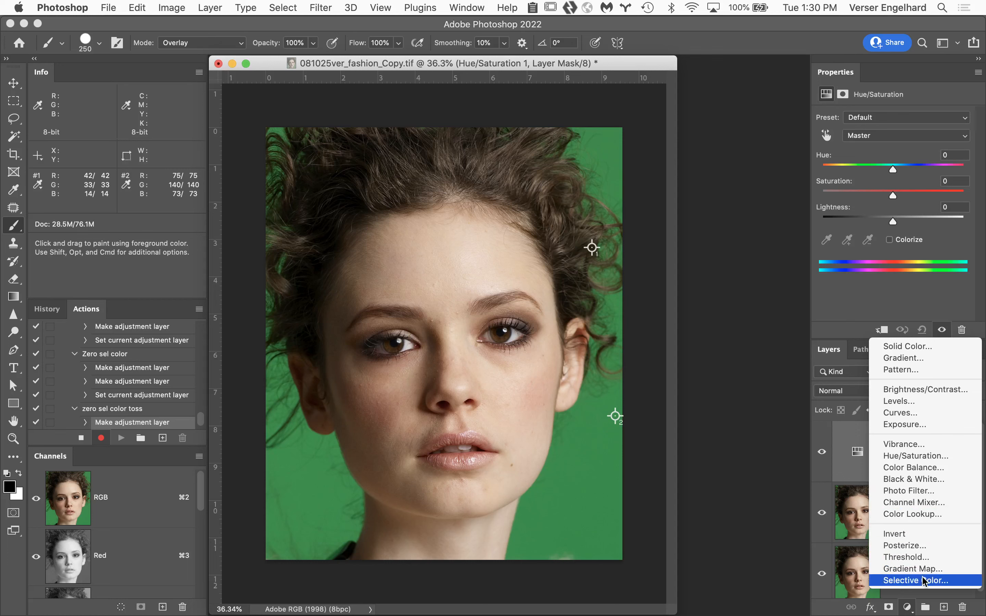
key(Escape)
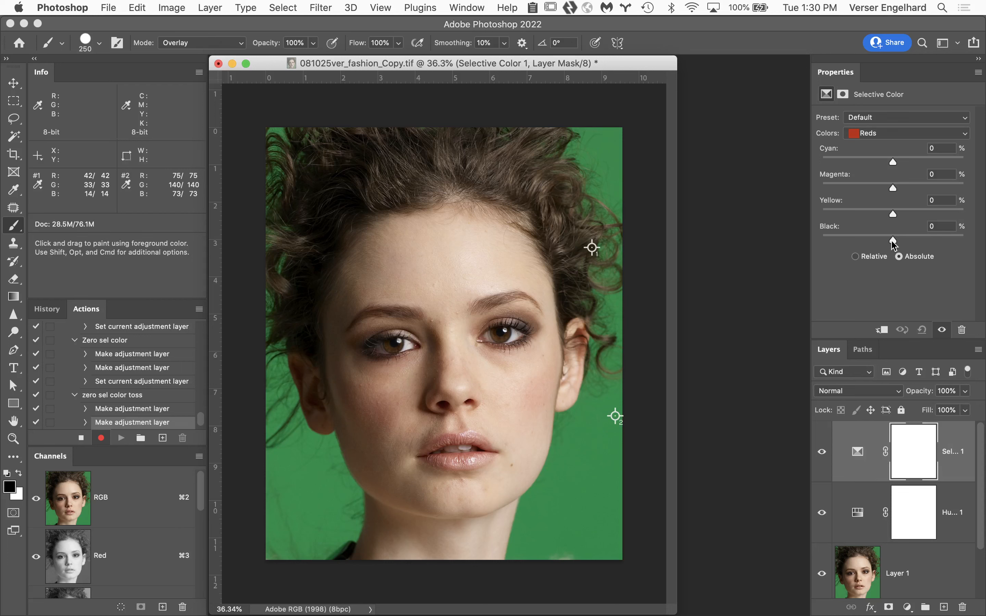
- Raise Black to +100% for the Reds, Yellows and Greens in the Selective Color adjustment
drag(894, 244, 984, 257)
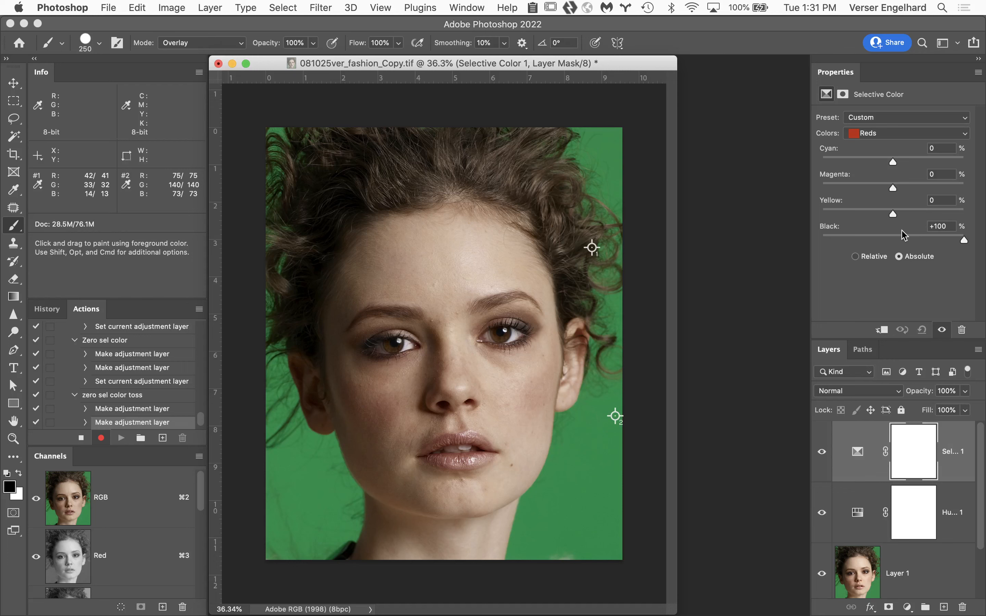
click(907, 135)
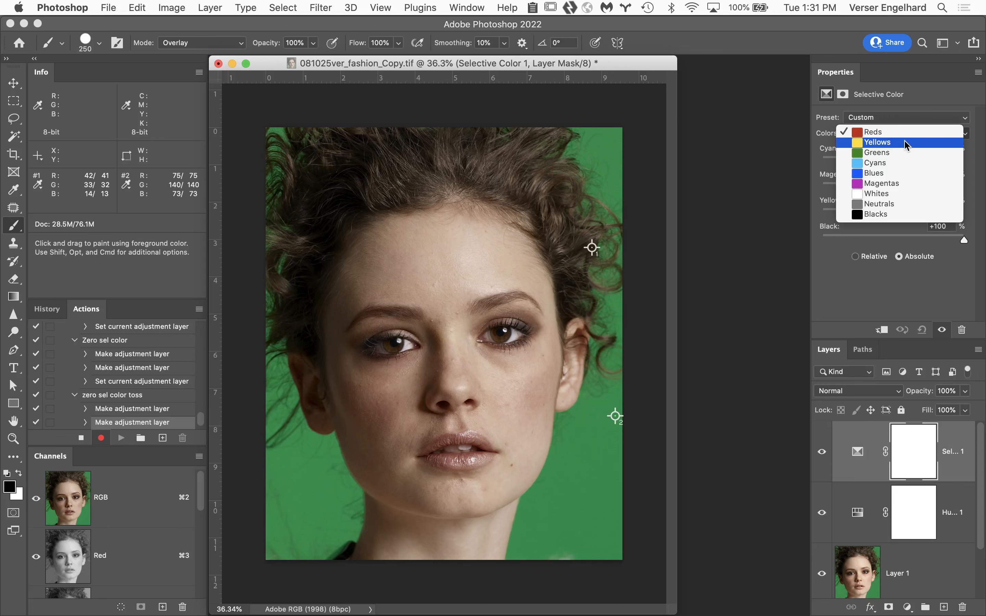
click(907, 142)
drag(893, 240, 985, 248)
click(910, 133)
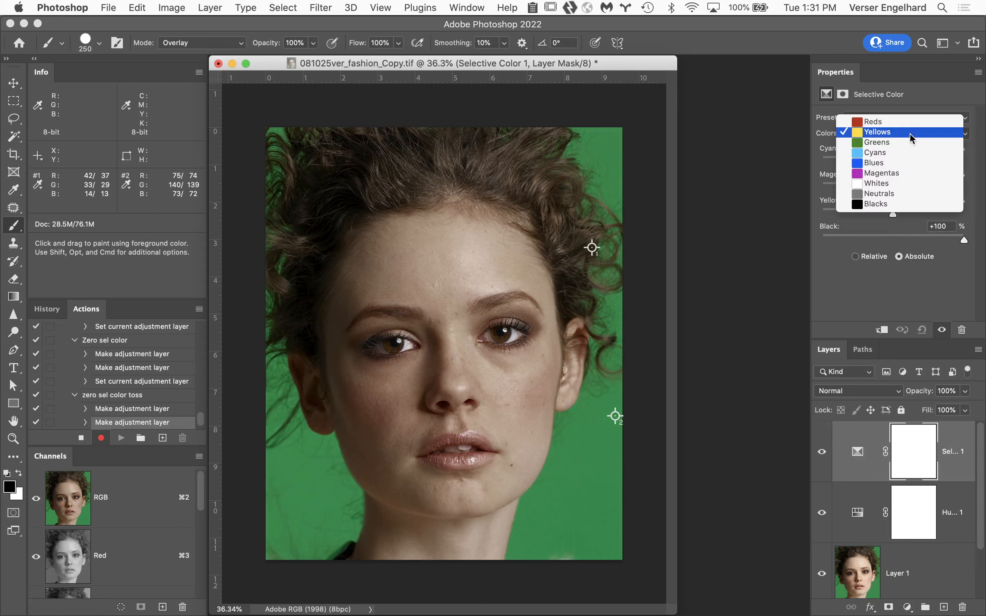
click(910, 142)
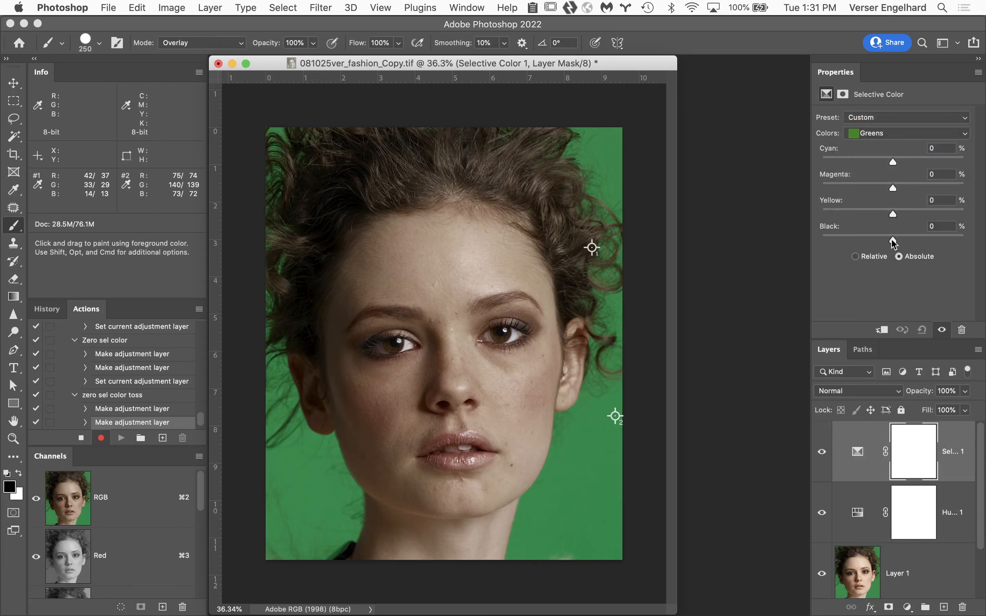
drag(893, 241, 985, 246)
- Raise Black to +100% for the Cyans, Blues and Magentas in the Selective Color adjustment
click(885, 133)
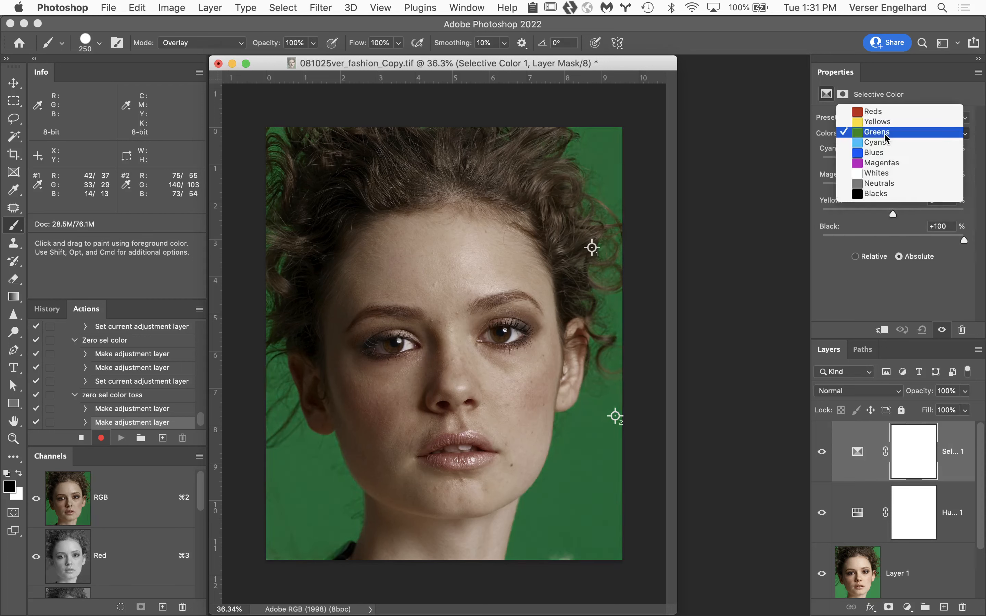
click(885, 142)
drag(897, 240, 971, 235)
click(921, 135)
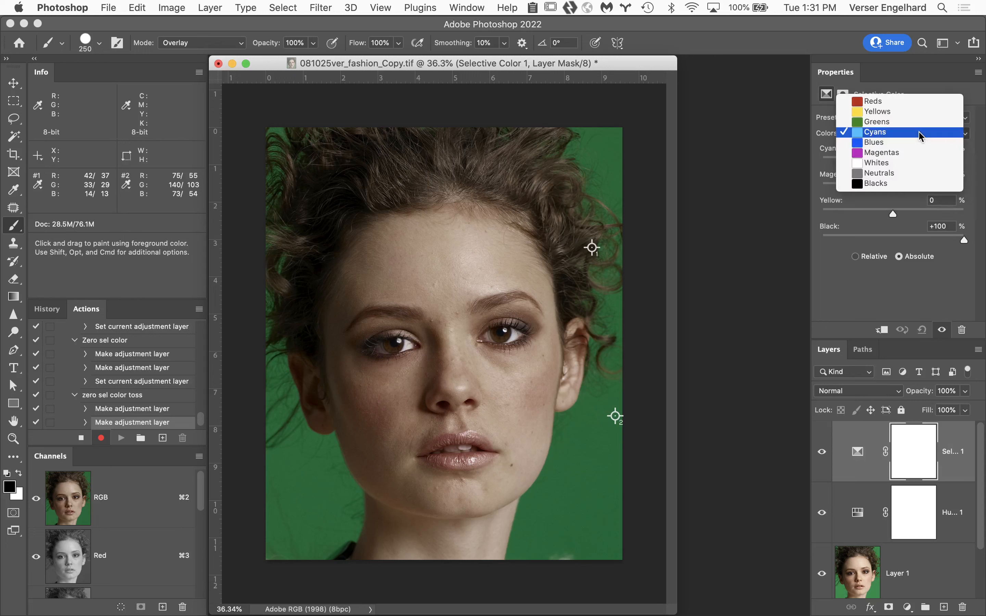
click(913, 142)
drag(893, 239, 975, 228)
click(910, 136)
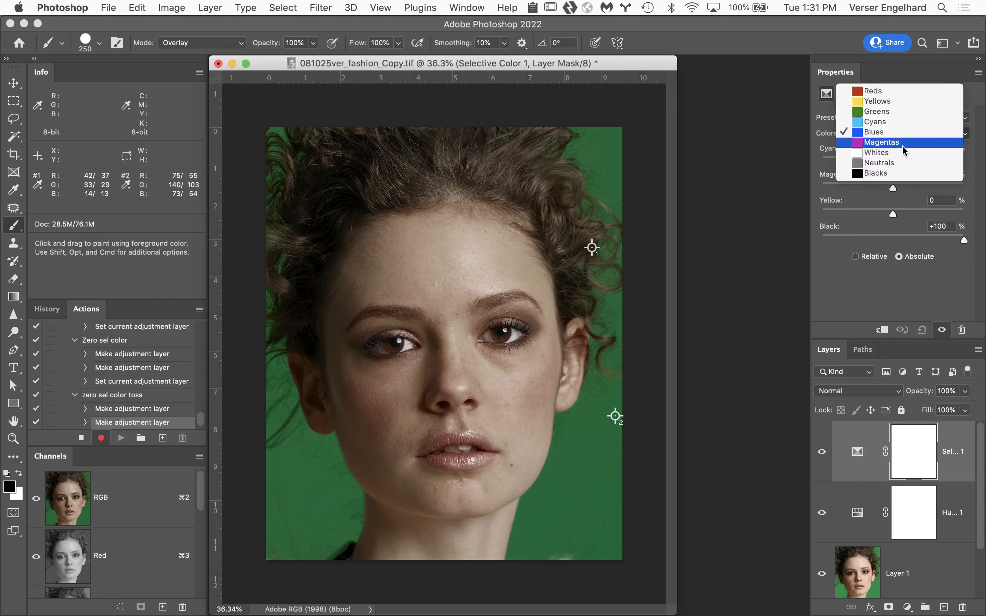
click(902, 145)
drag(893, 240, 892, 240)
drag(985, 257, 984, 252)
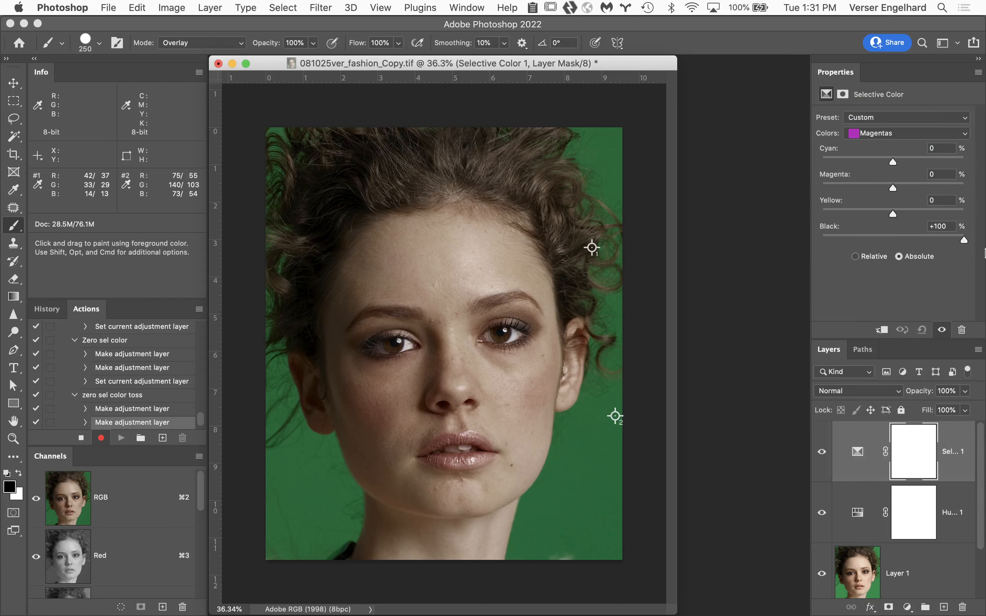
- Raise Black to +100% for the Whites, Neutrals and Blacks in the Selective Color adjustment
click(918, 134)
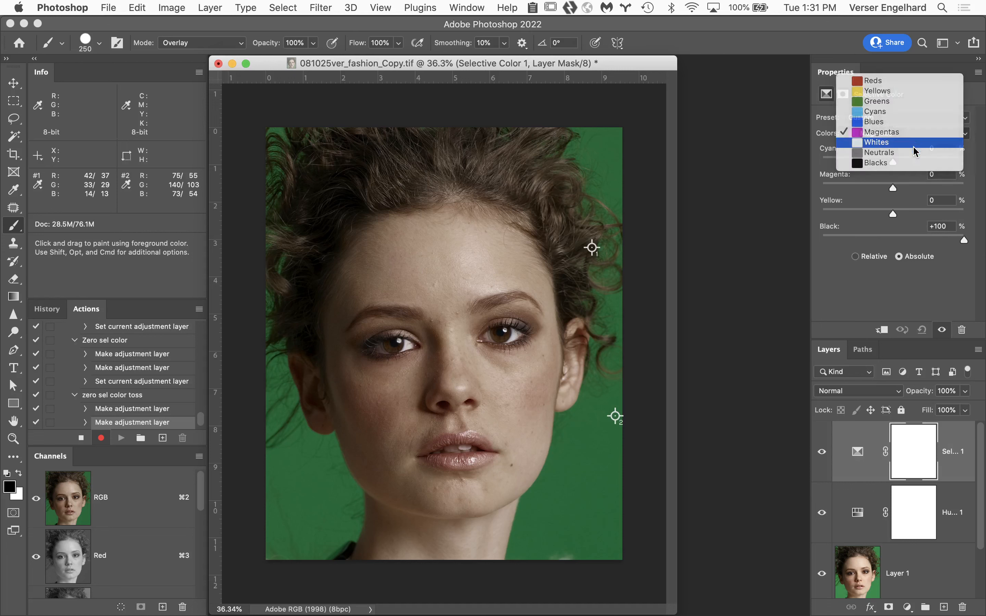
click(913, 143)
drag(893, 240, 984, 248)
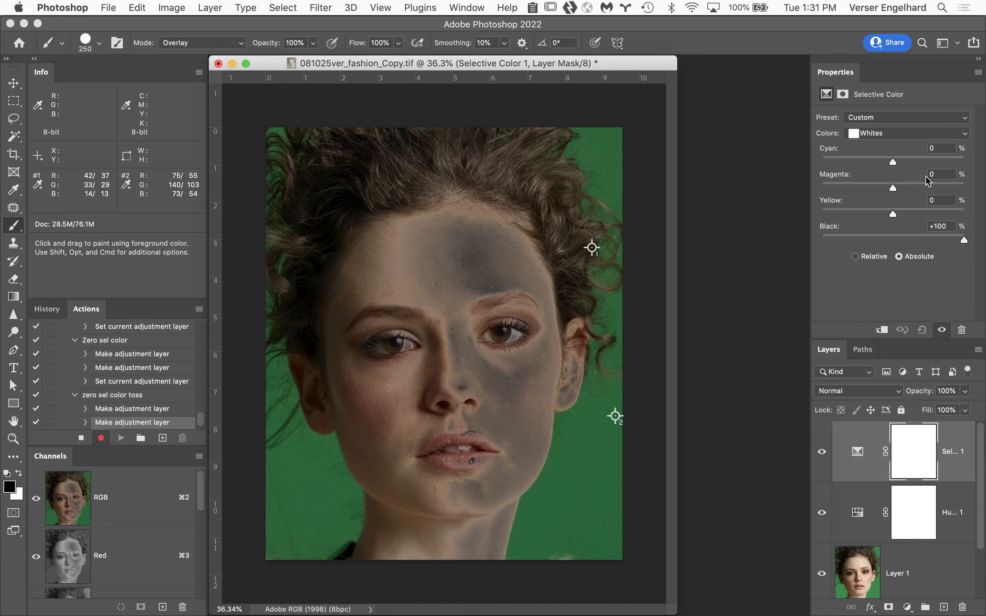
click(904, 133)
click(896, 143)
drag(894, 242, 969, 242)
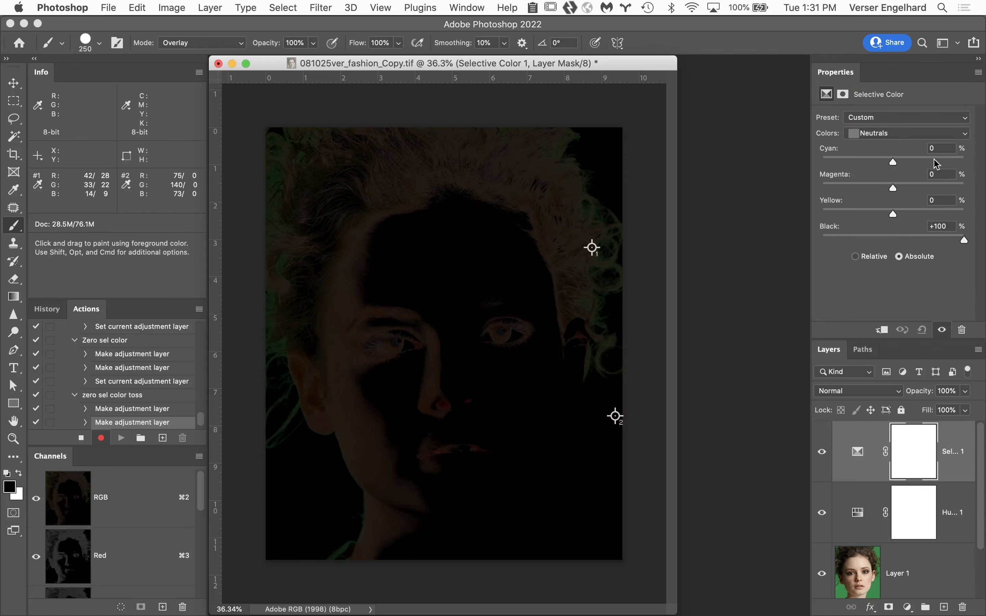
click(918, 137)
click(917, 144)
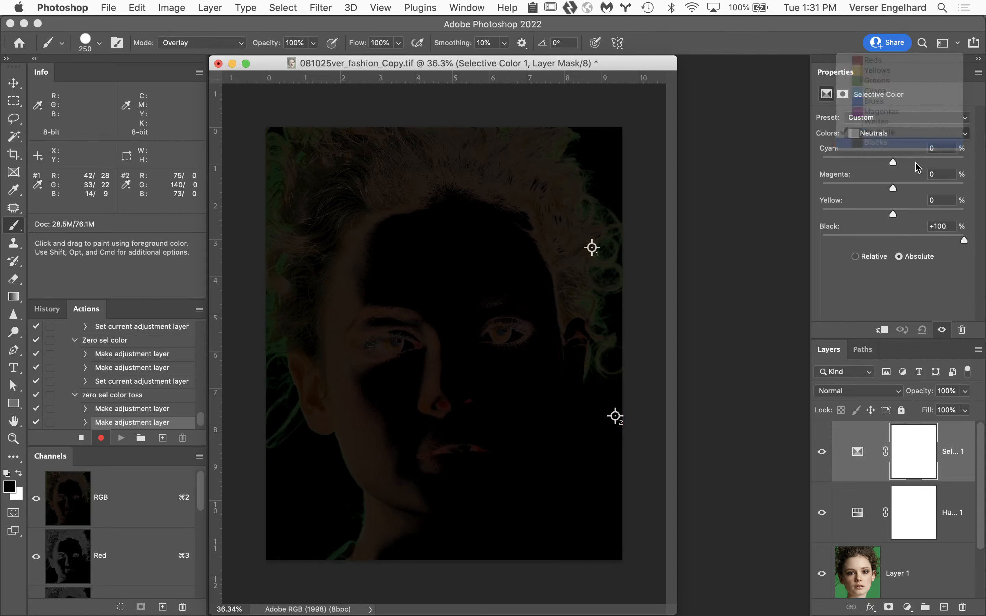
drag(892, 241, 970, 242)
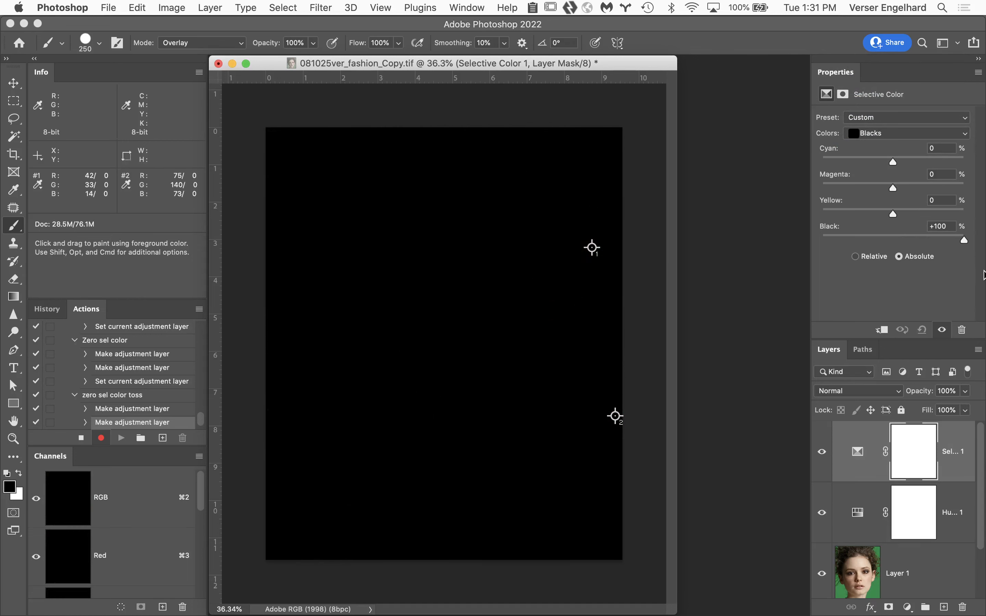
click(857, 258)
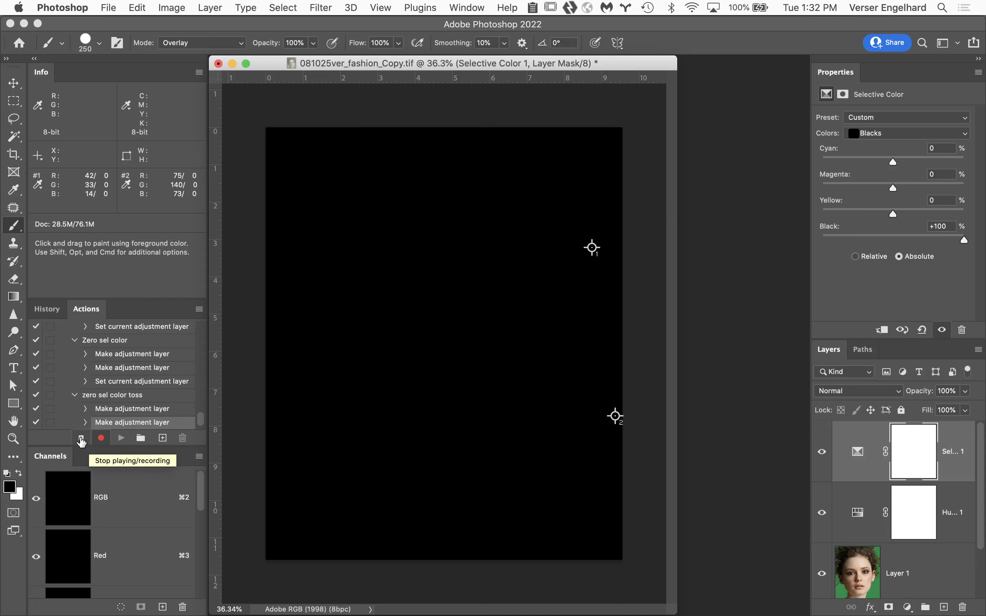
- Stop recording the action and delete the Selective Color and Hue/Saturation adjustment layers
click(80, 438)
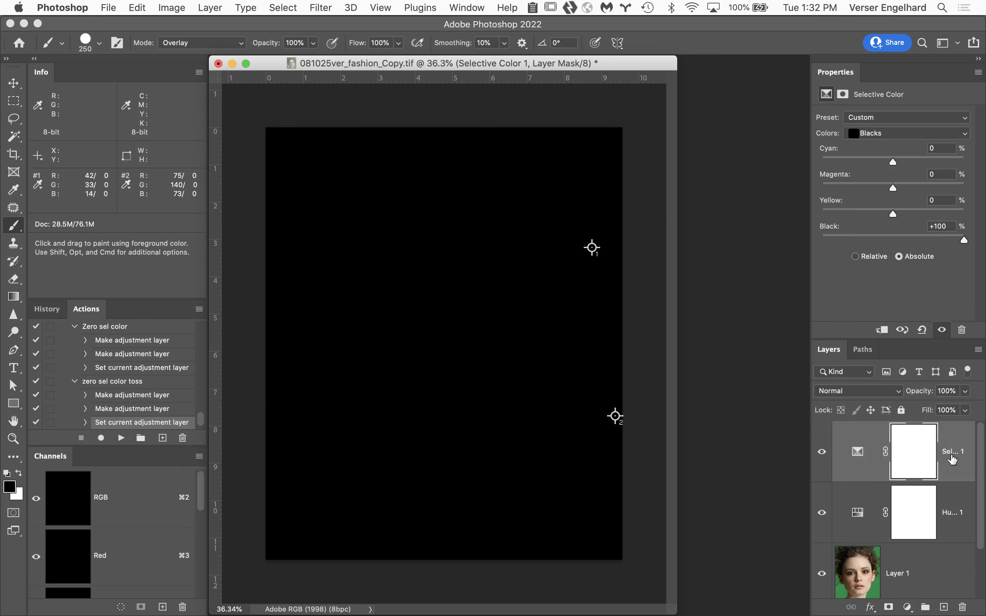
drag(952, 459, 969, 608)
drag(960, 472, 964, 608)
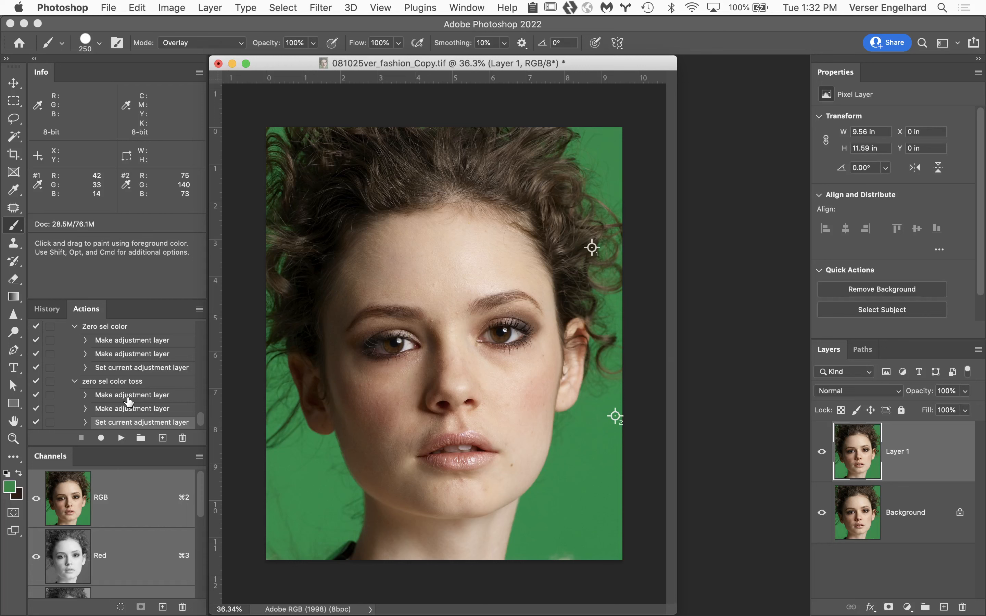
- Play the "zero sel color toss" action on Layer 1 and set the resulting Selective Color adjustment to Absolute
click(118, 382)
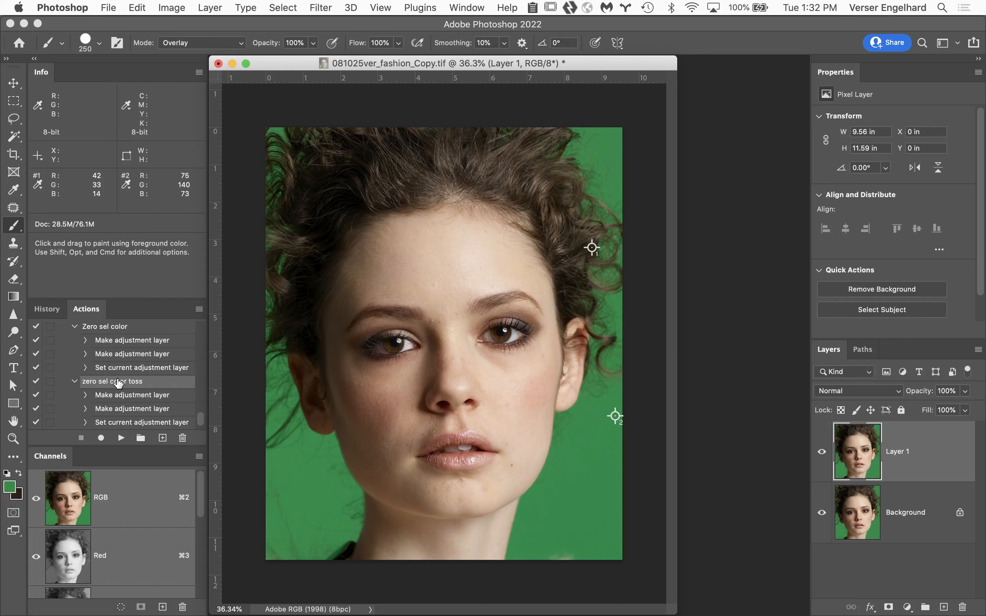
click(121, 439)
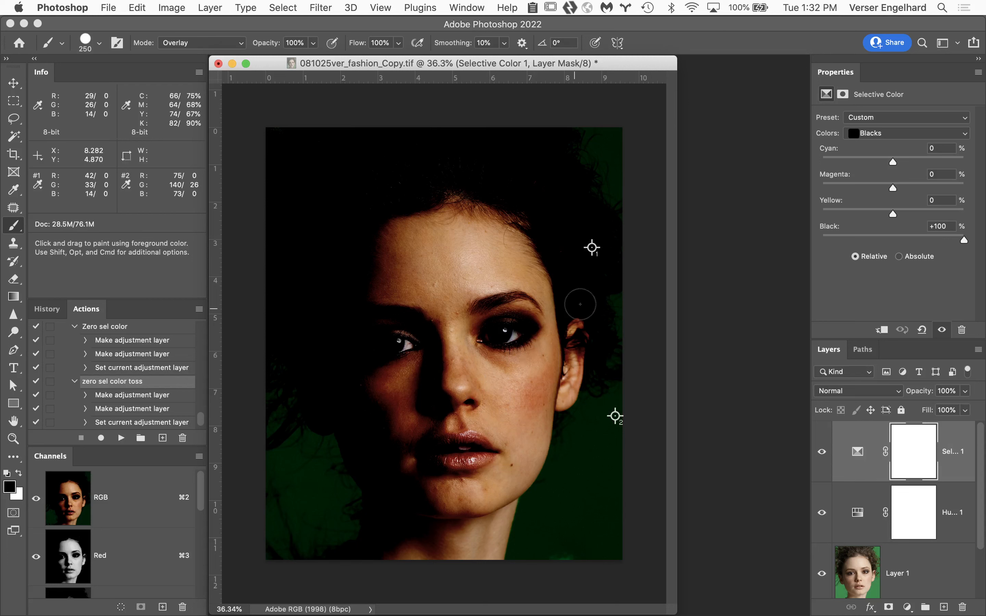
click(899, 257)
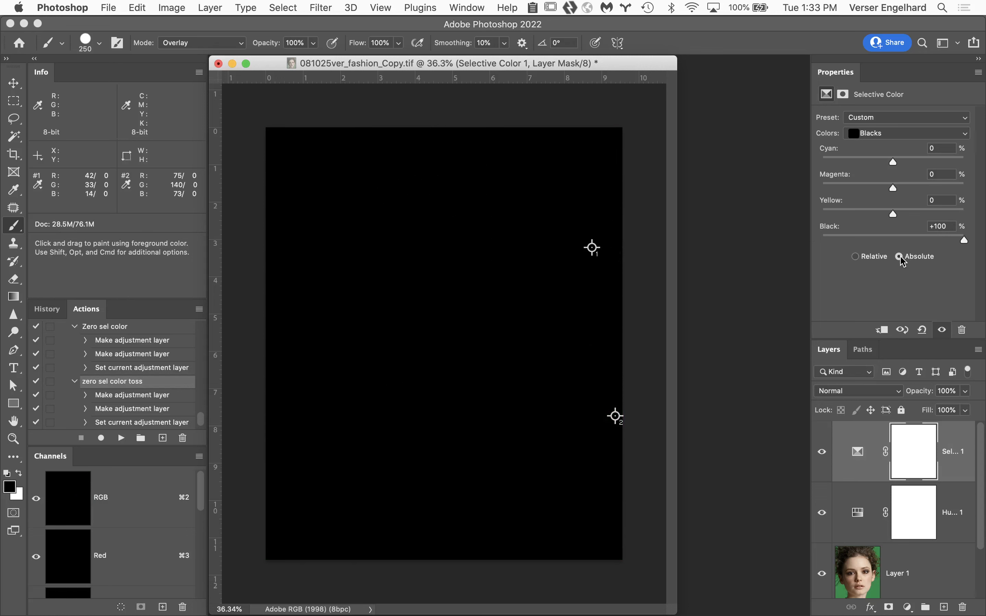
- Lower Black to -100% for the Greens in the Selective Color adjustment
click(923, 137)
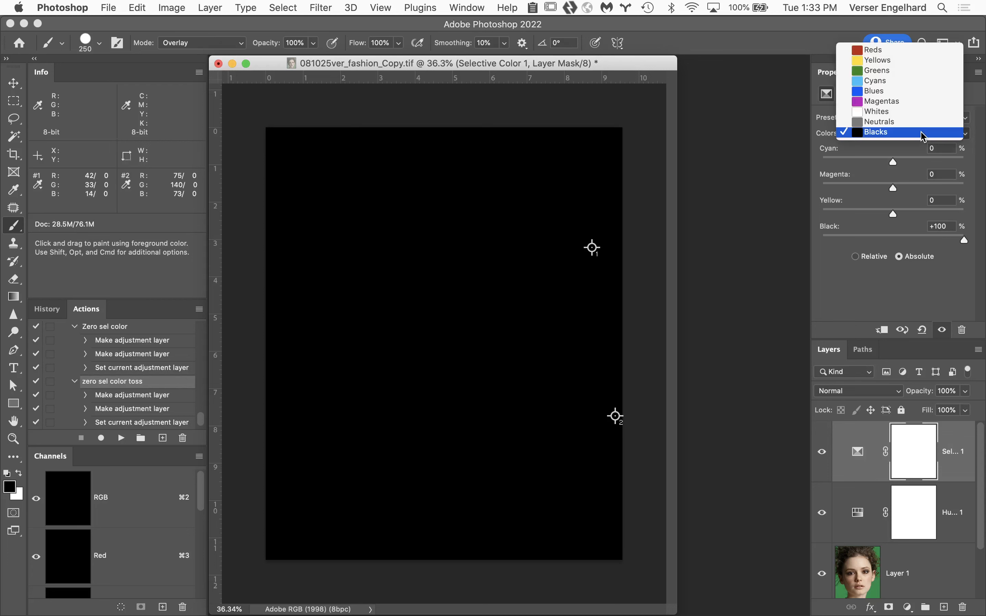
click(908, 72)
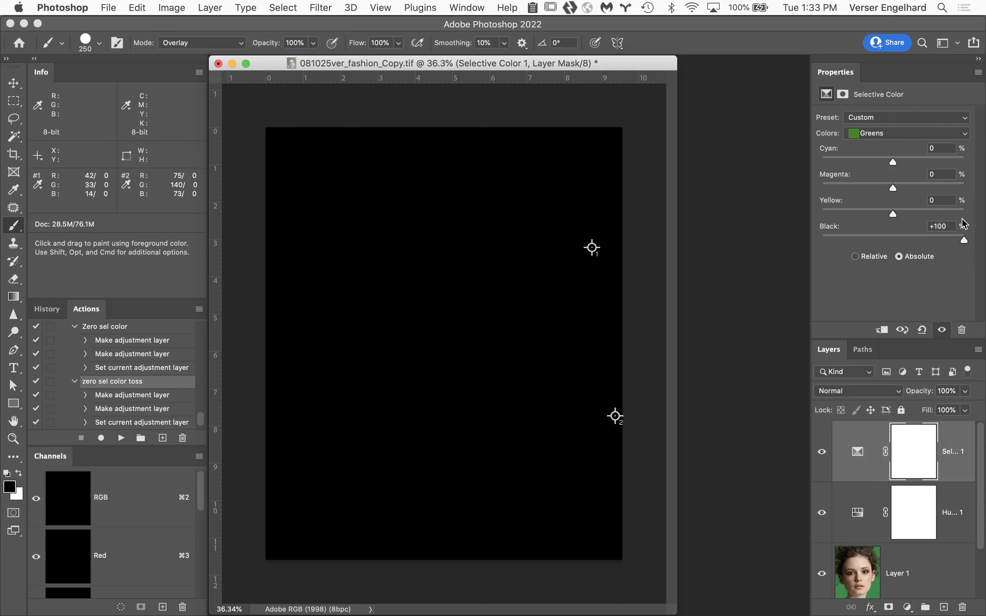
drag(965, 240, 785, 231)
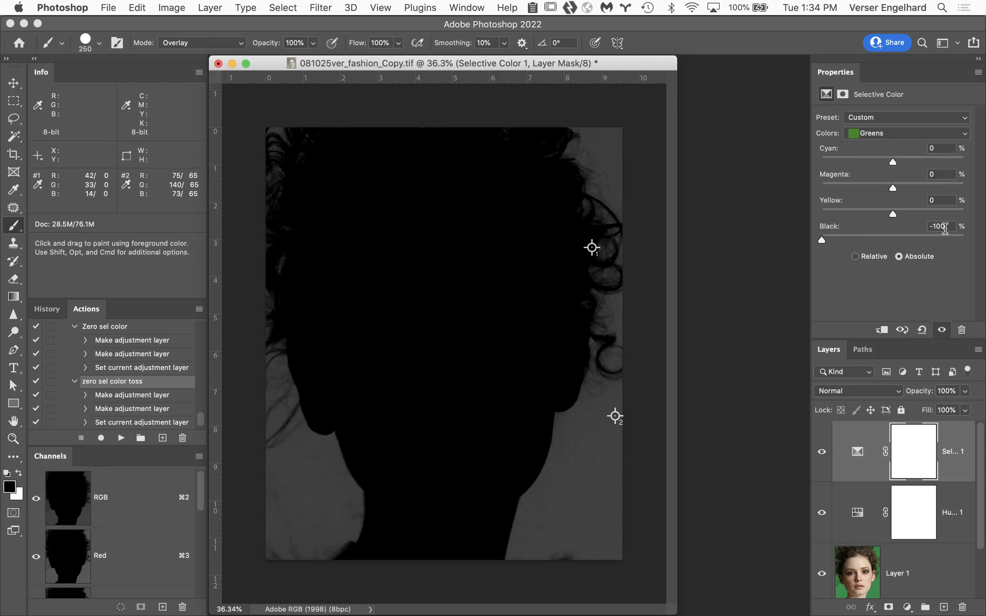
- Sample the green background with the Hue/Saturation adjustment's on-image tool and set the Greens saturation to +100
click(857, 514)
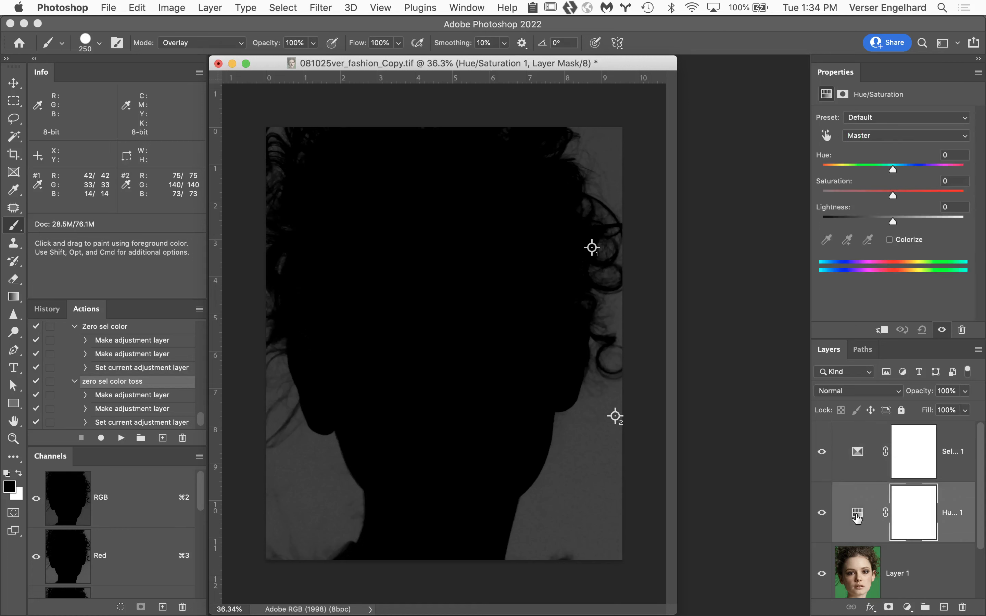
click(826, 137)
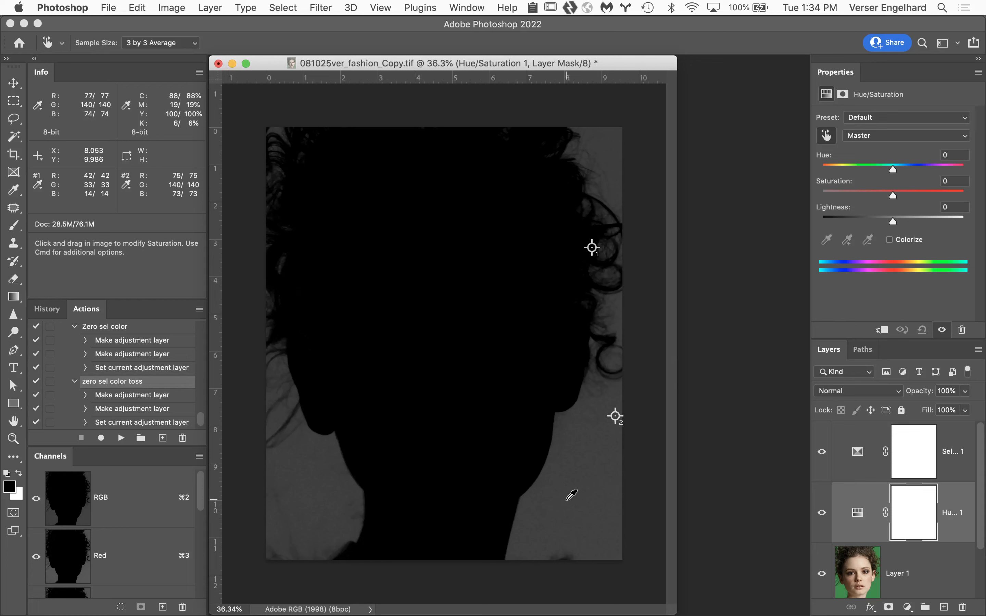
click(567, 503)
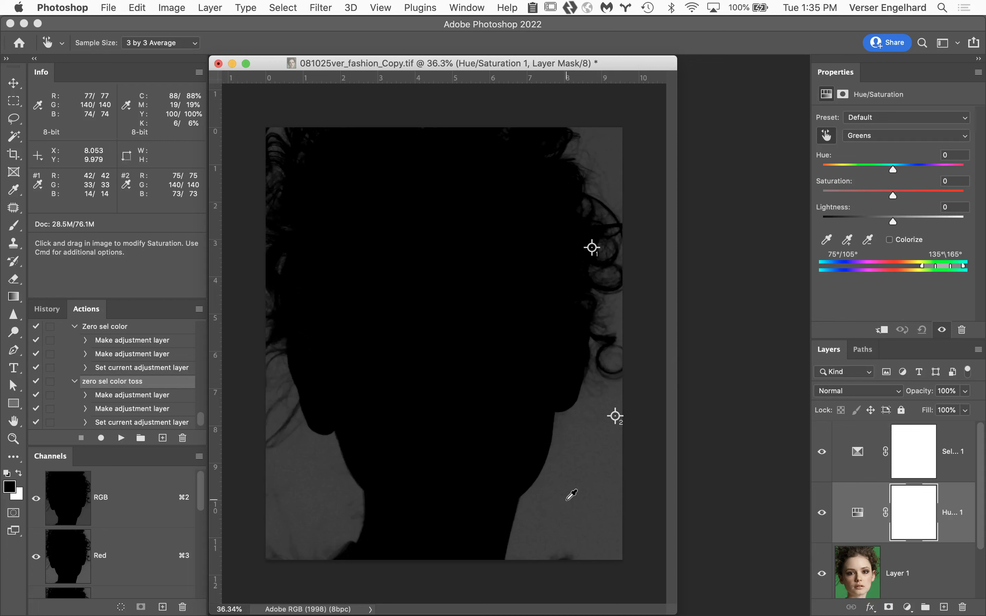
drag(566, 501, 680, 497)
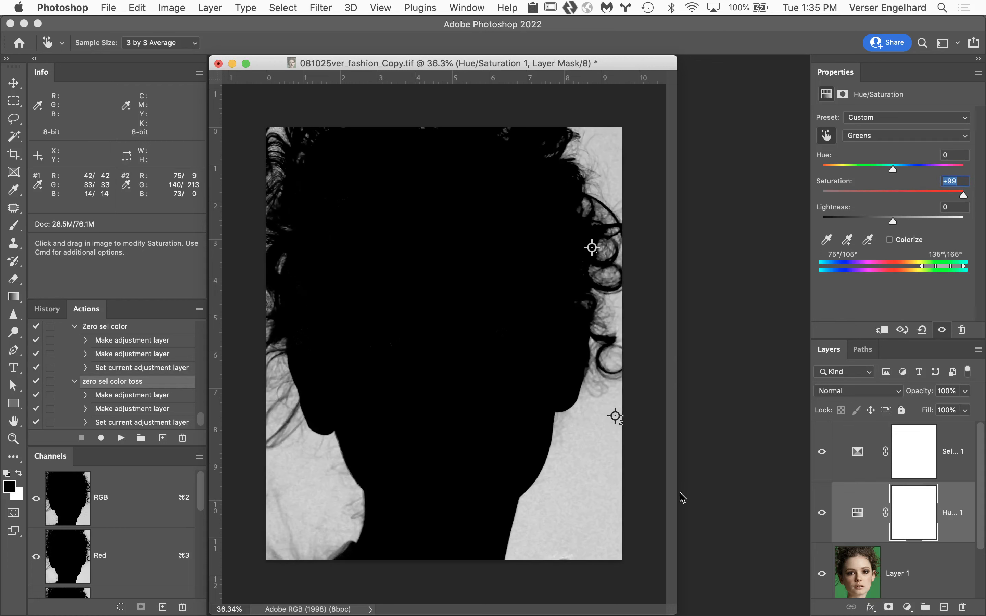
key(Up)
drag(698, 488, 407, 475)
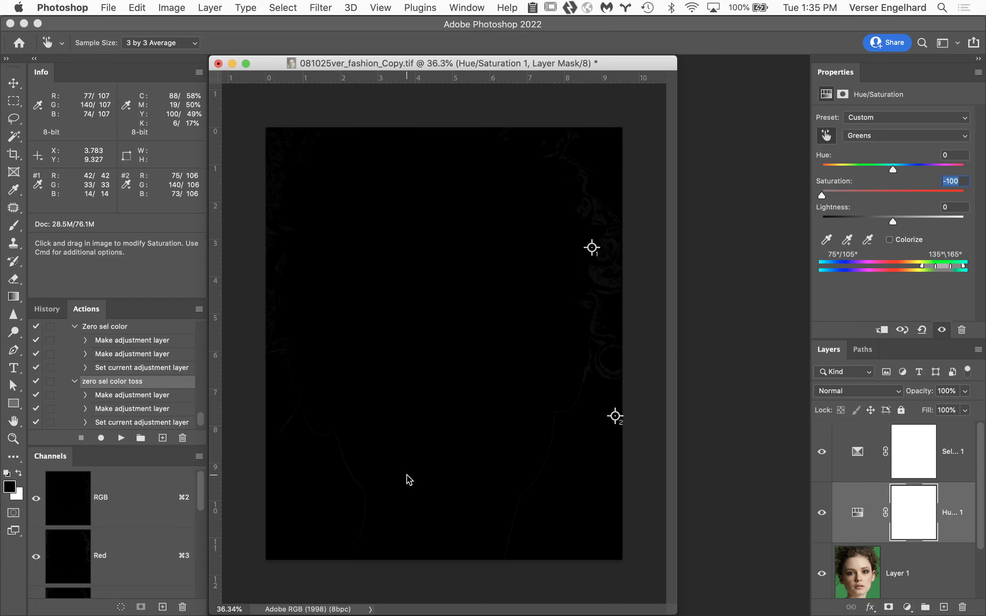
text(+100)
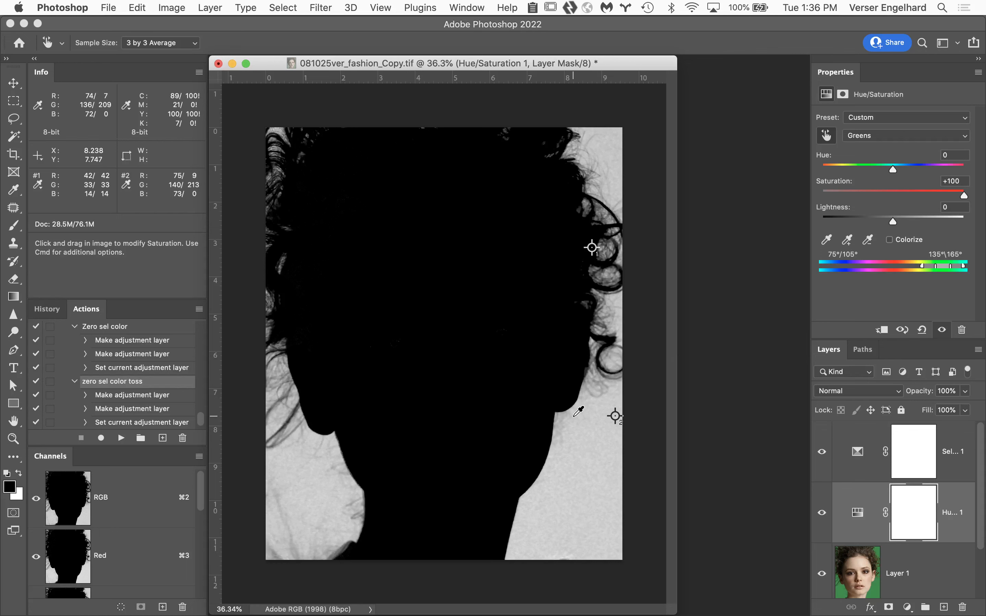
- Compare the color channels around the curly hair edge and duplicate the Blue channel
super+click(587, 172)
super+click(675, 179)
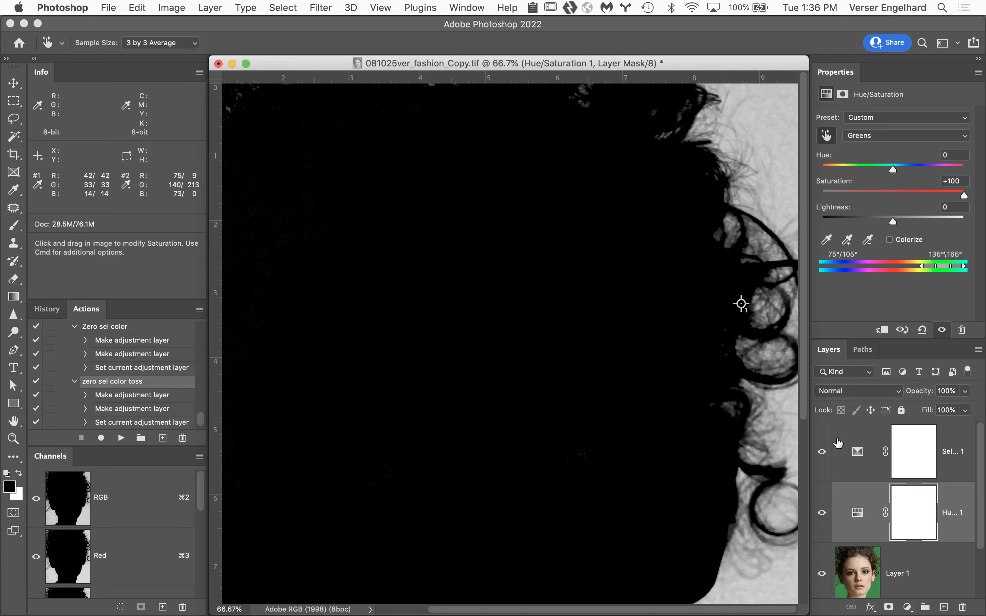
scroll(152, 546, down, 4)
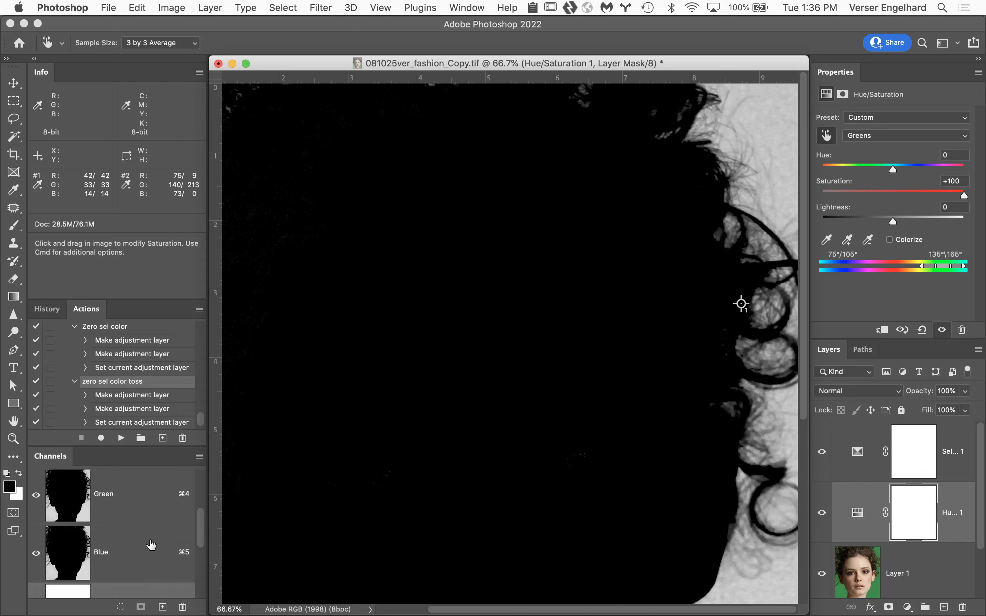
scroll(151, 545, down, 1)
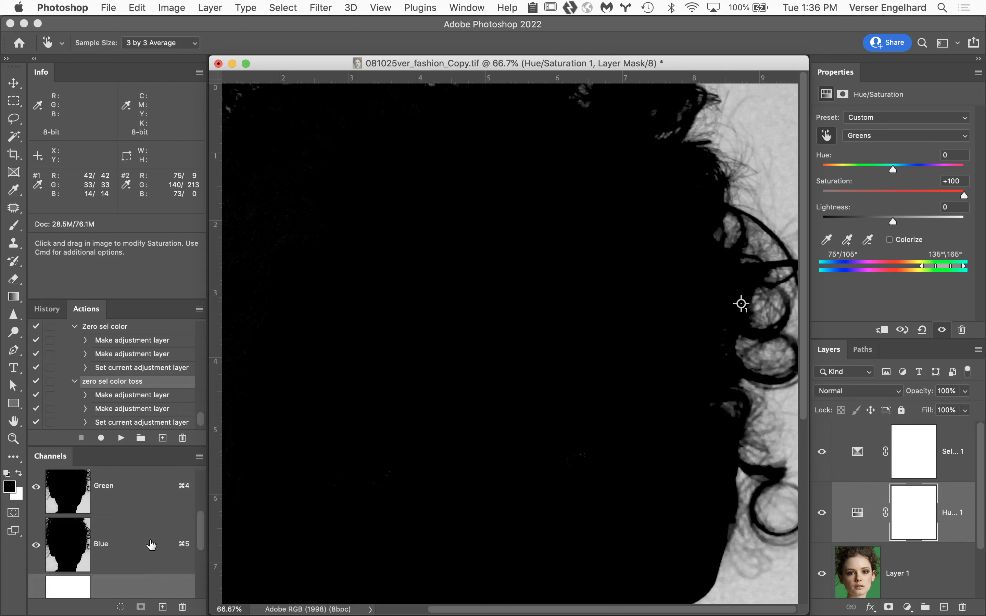
scroll(151, 545, up, 5)
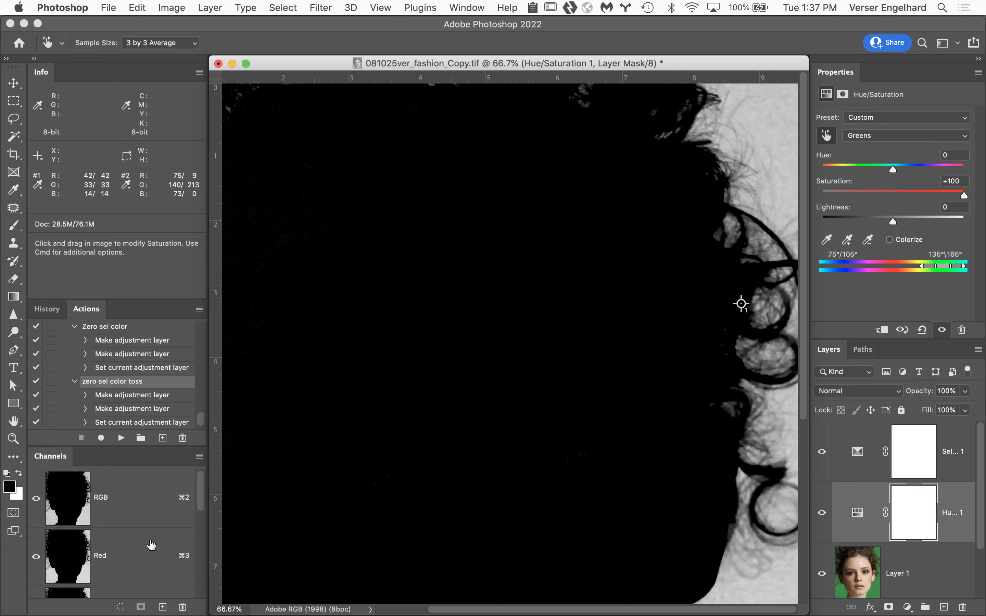
click(145, 502)
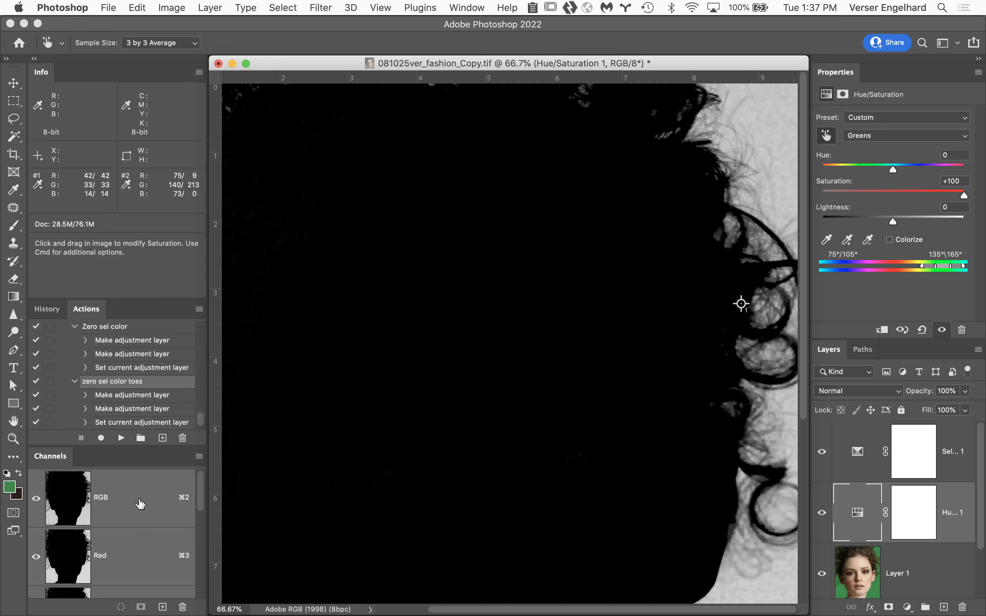
scroll(146, 550, down, 5)
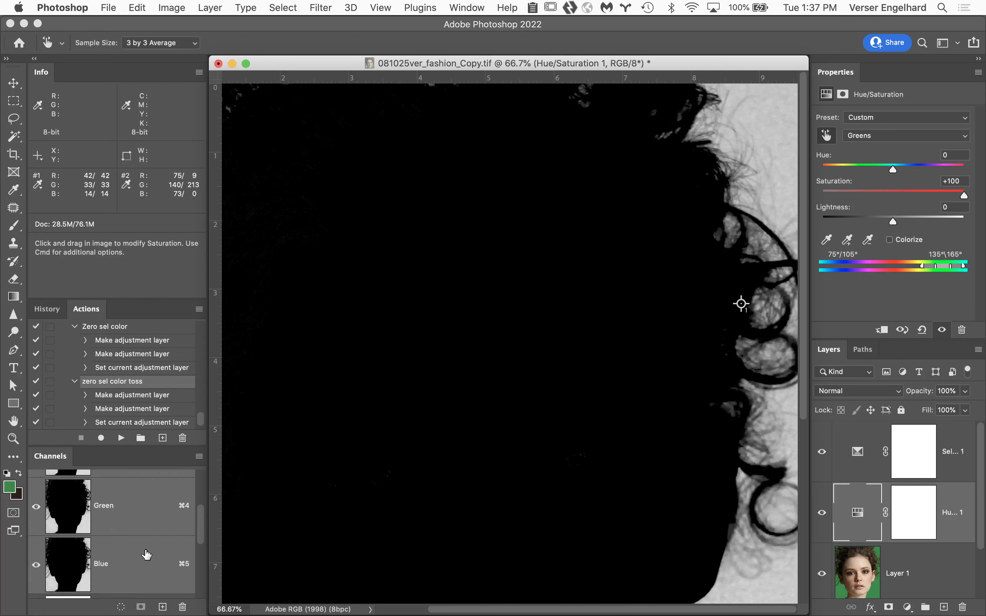
scroll(146, 555, up, 2)
scroll(146, 555, up, 2)
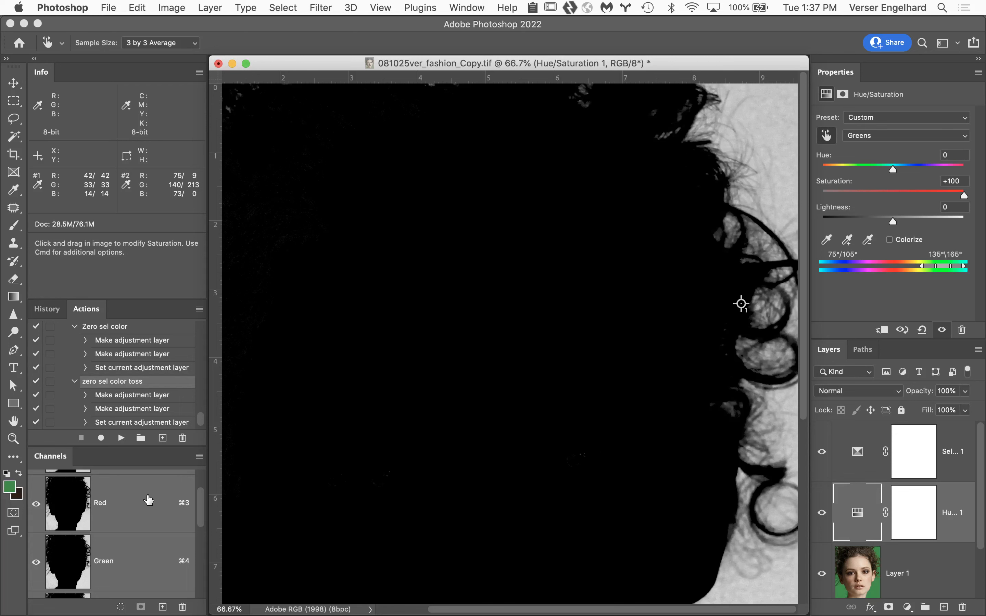
scroll(149, 500, down, 5)
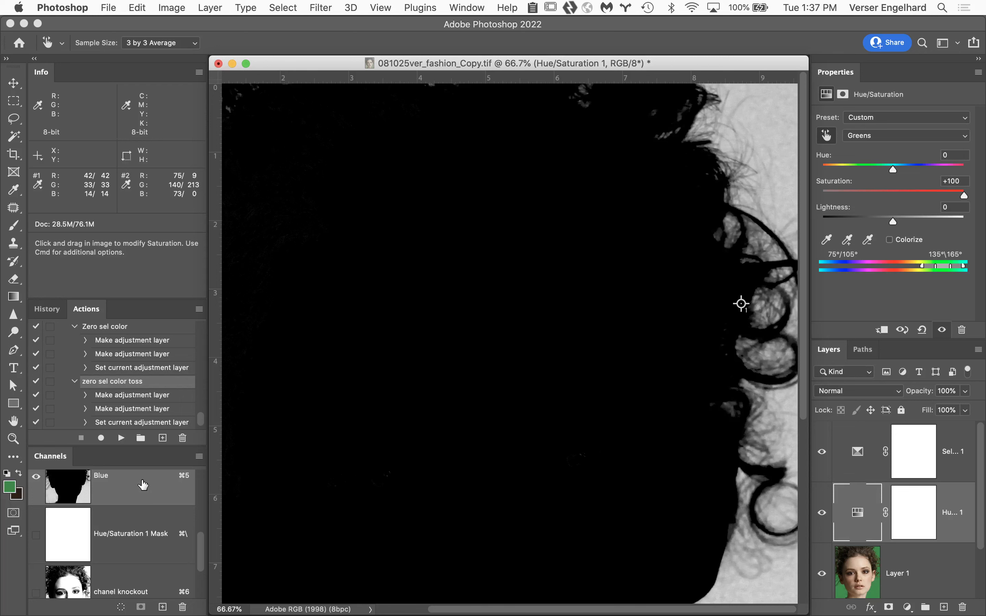
drag(143, 485, 163, 608)
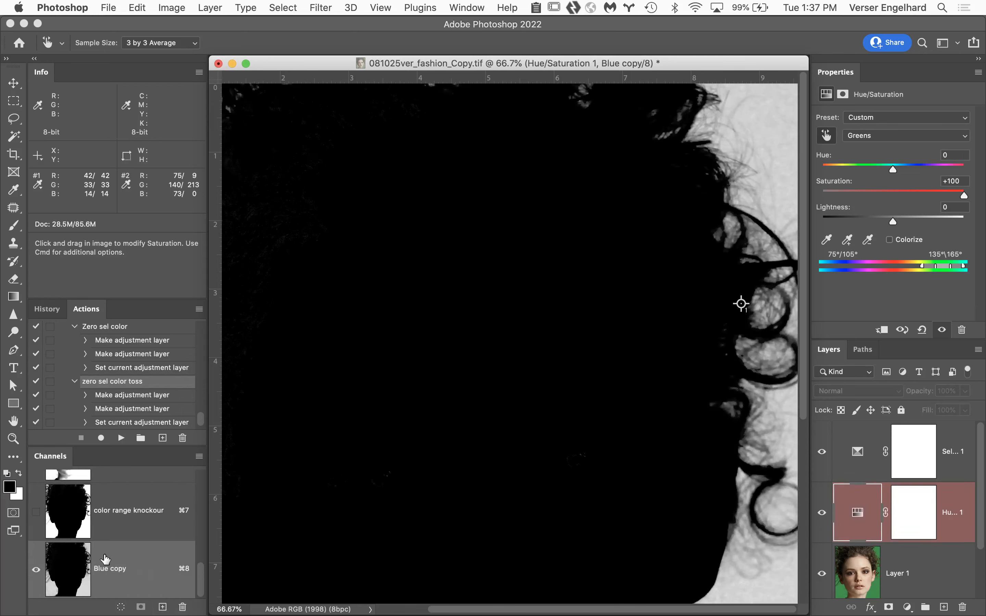
- Rename the duplicated Blue channel as "zero sel color"
double_click(110, 569)
text(zero sel color)
click(137, 583)
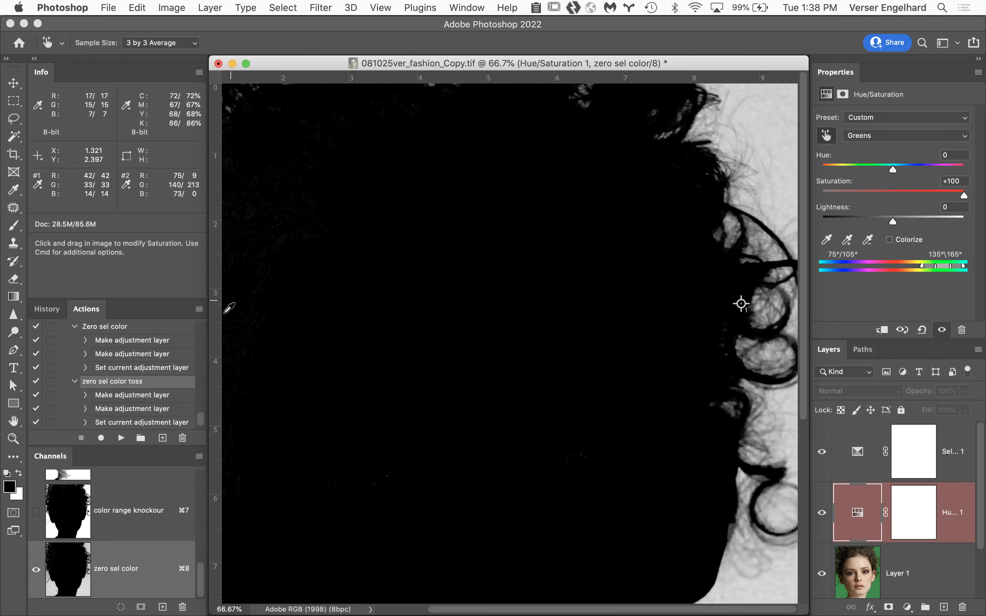
- Return to Layer 1 and delete the Selective Color adjustment layer
click(936, 572)
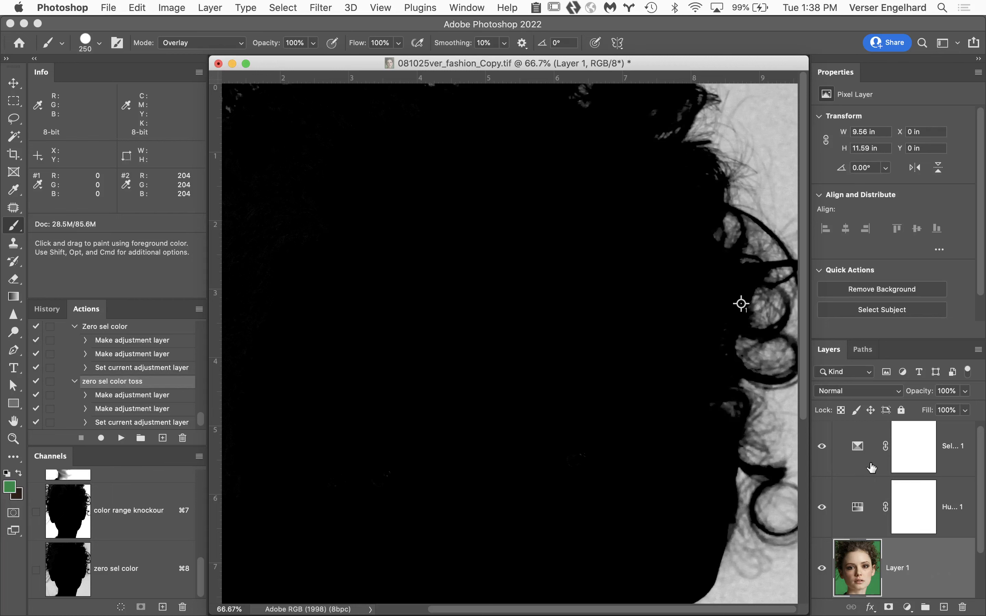
drag(870, 465, 963, 608)
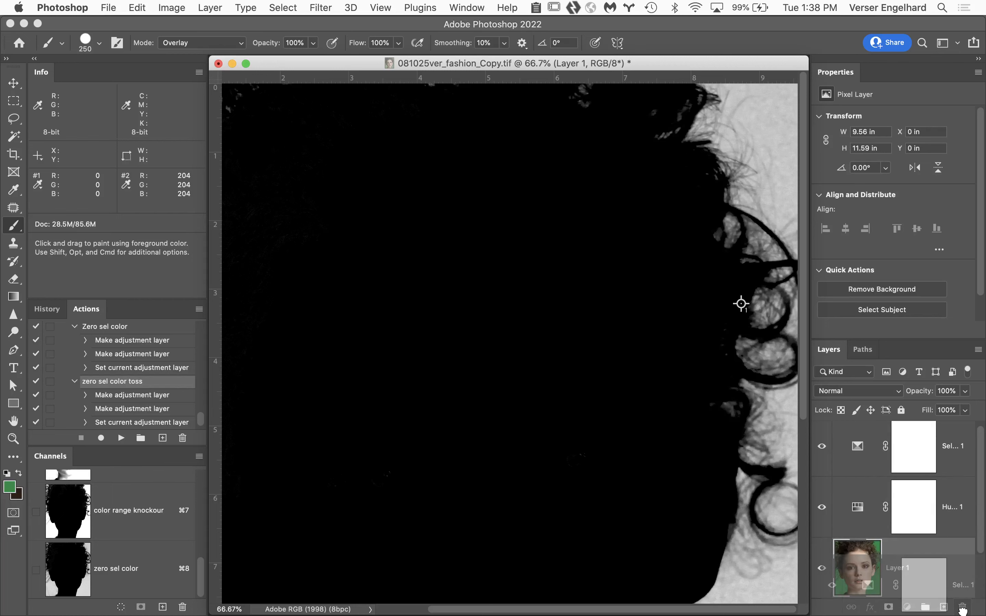
drag(880, 461, 937, 453)
click(857, 391)
click(825, 396)
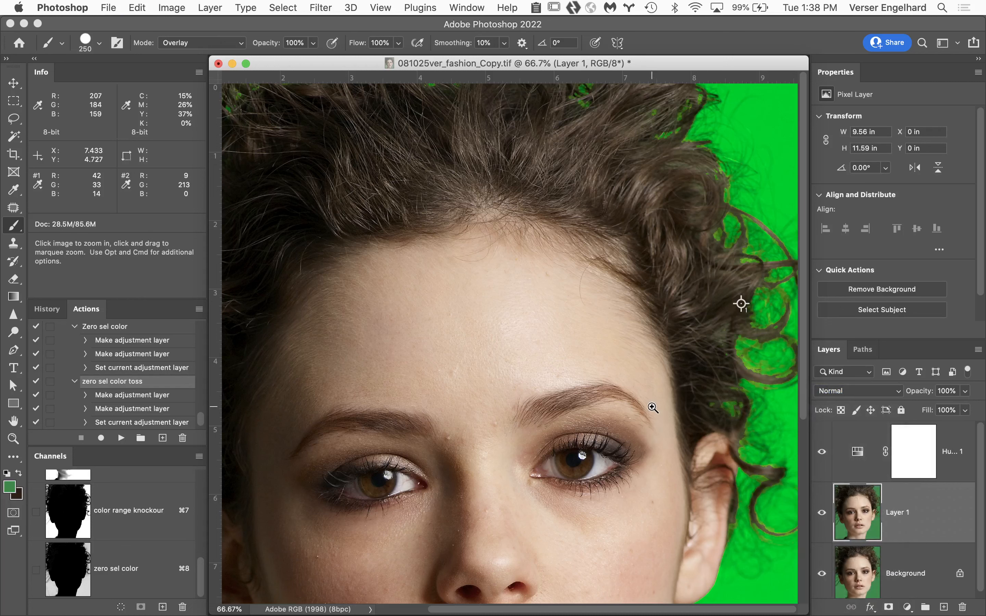
- Compare the green background with and without the Hue/Saturation adjustment, and delete that adjustment layer
super+click(652, 407)
alt+super+click(652, 407)
alt+super+click(653, 407)
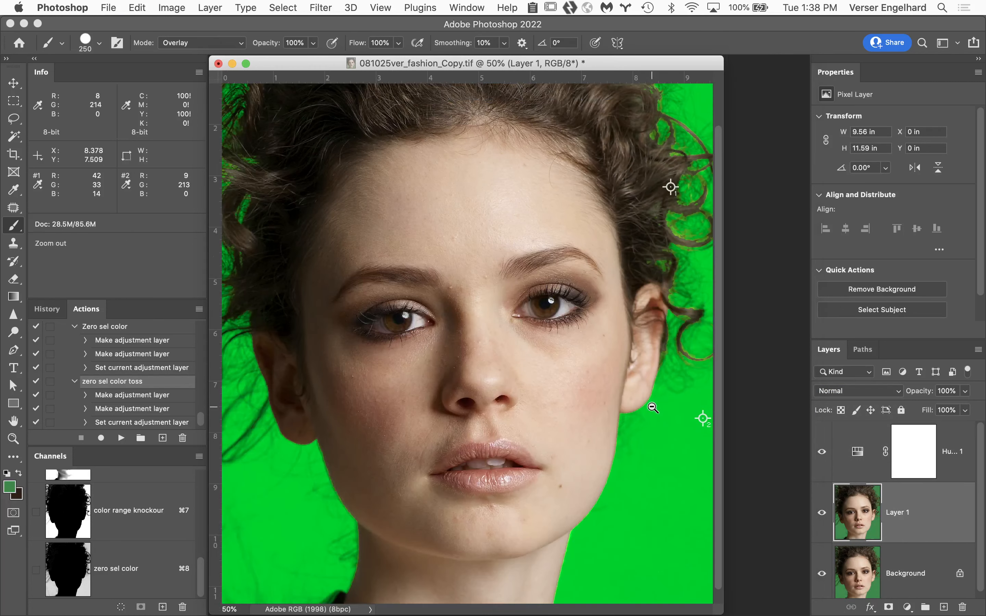
alt+super+click(652, 407)
click(822, 453)
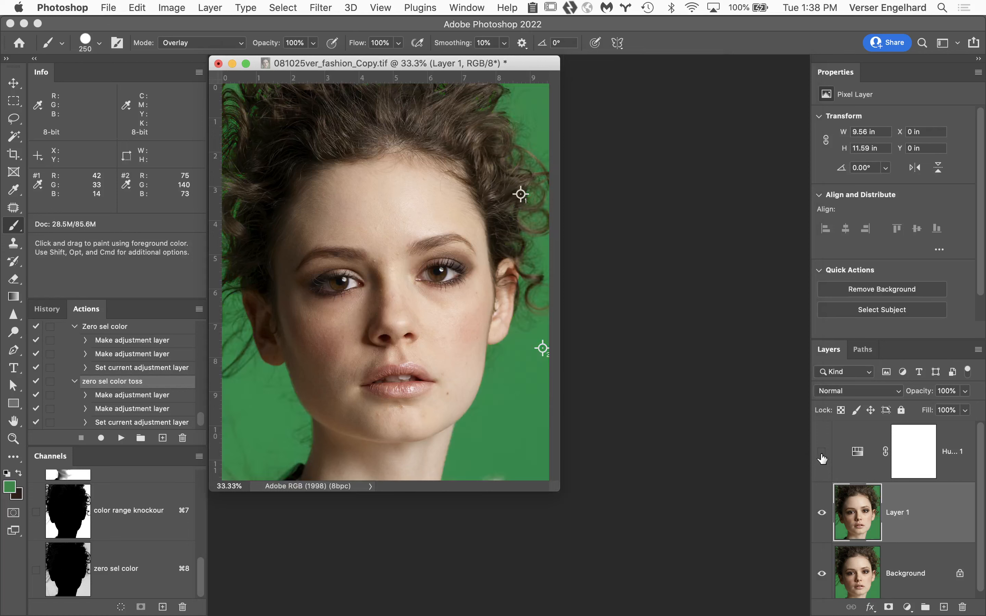
click(822, 453)
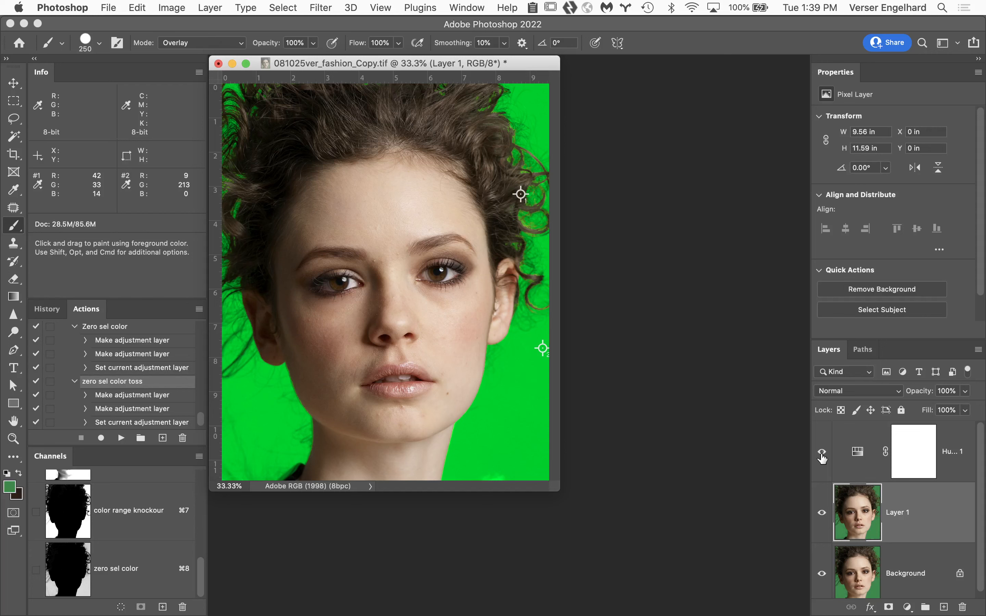
click(821, 452)
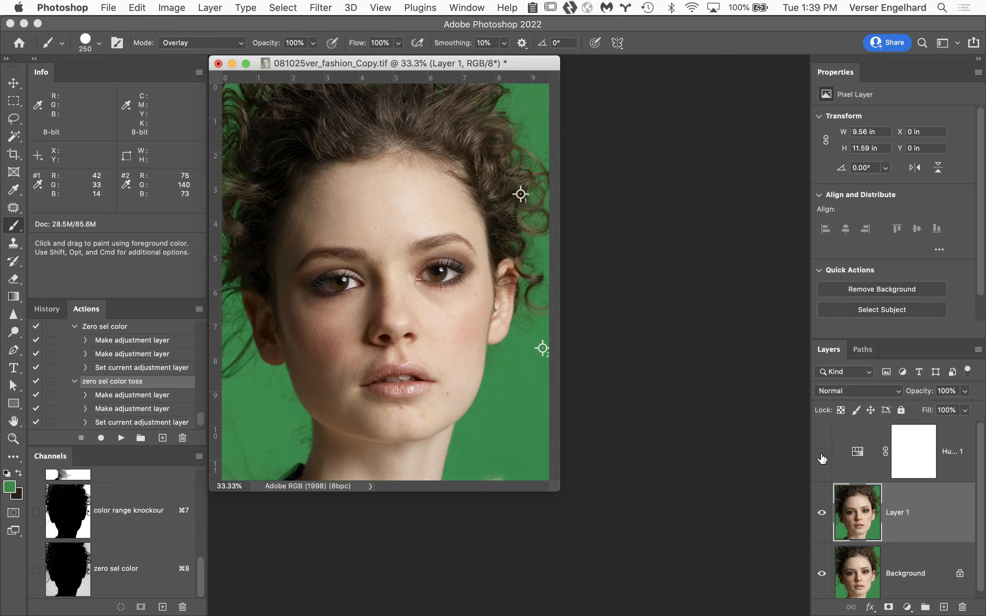
drag(876, 446, 963, 606)
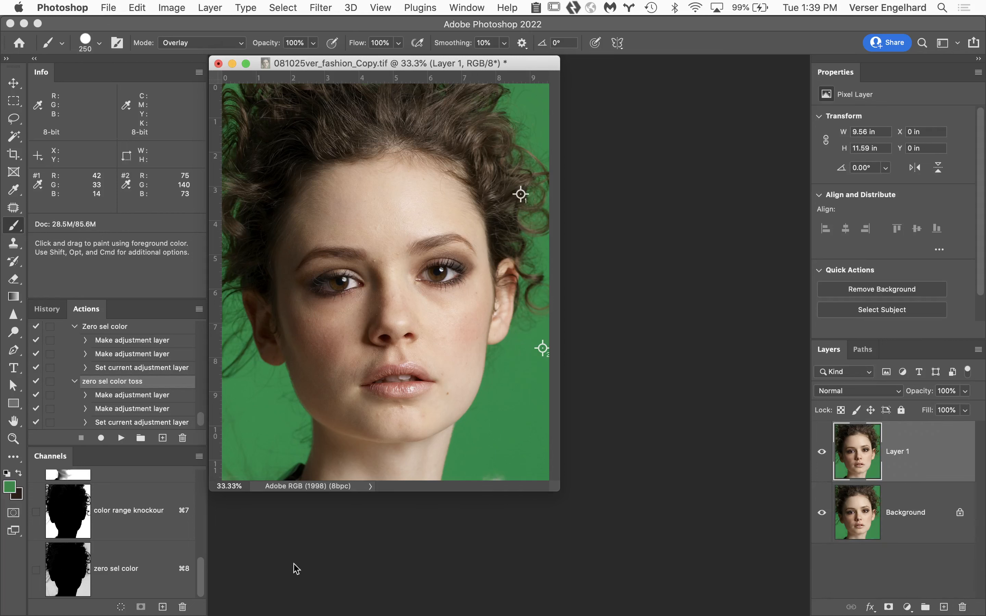
- Open Levels on the "zero sel color" channel and lower the white input level to 199
click(71, 564)
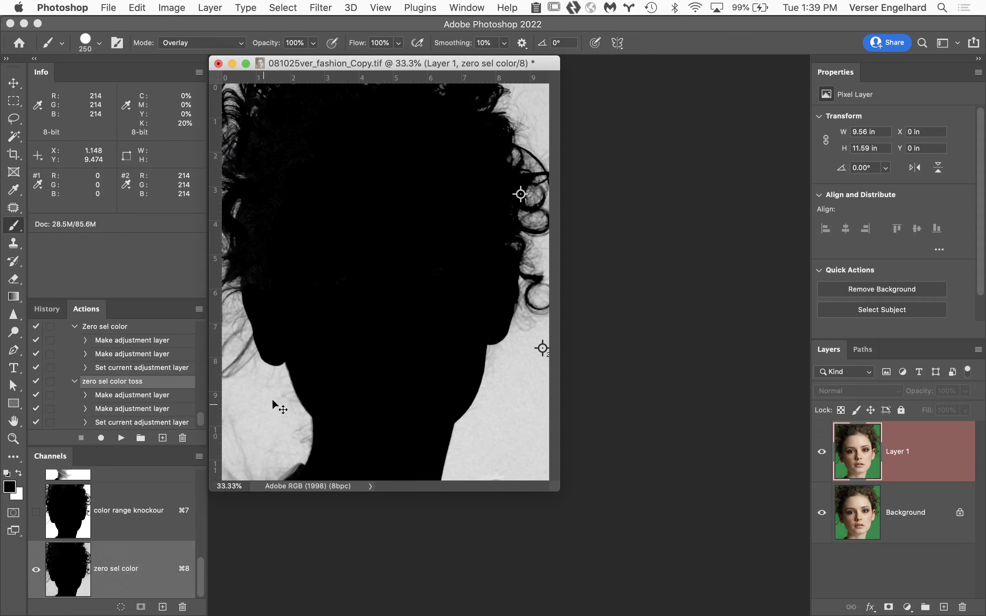
click(287, 400)
click(320, 469)
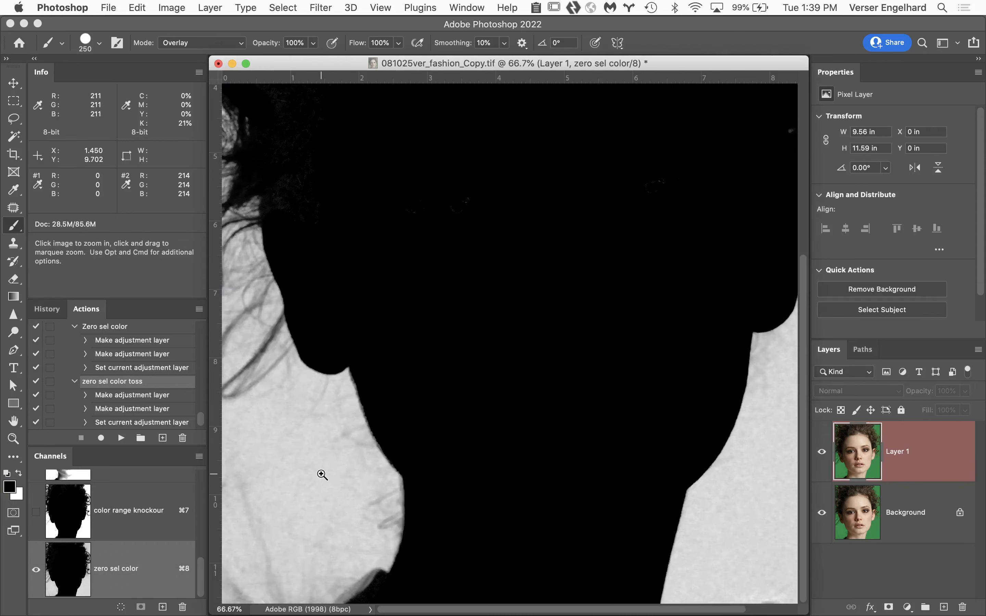
drag(579, 420, 392, 365)
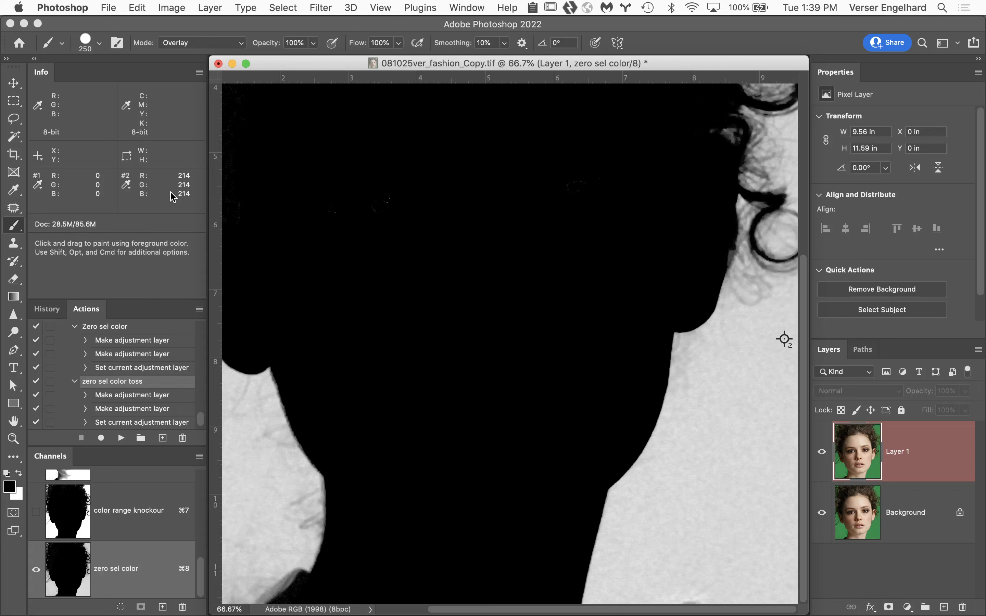
key(super+l)
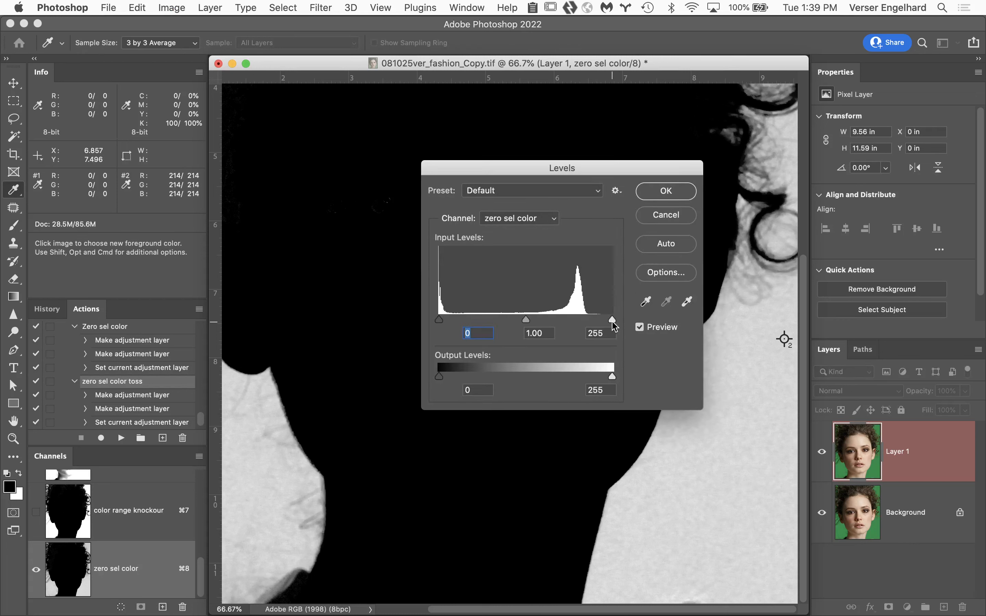
drag(612, 321, 579, 323)
key(Up)
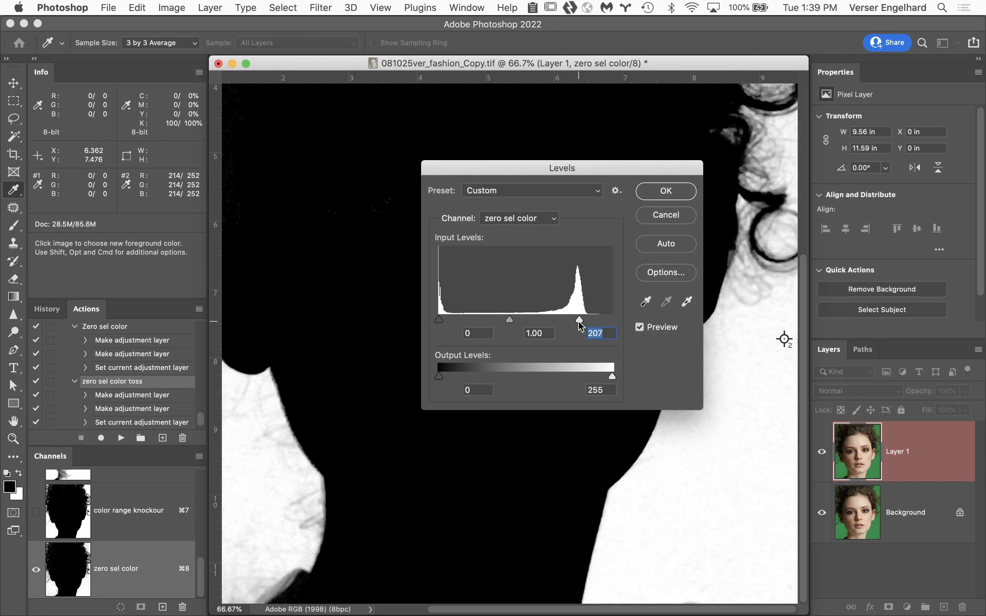
key(Down)
key(Down)
key(Down)
key(Down)
key(Down)
key(Down)
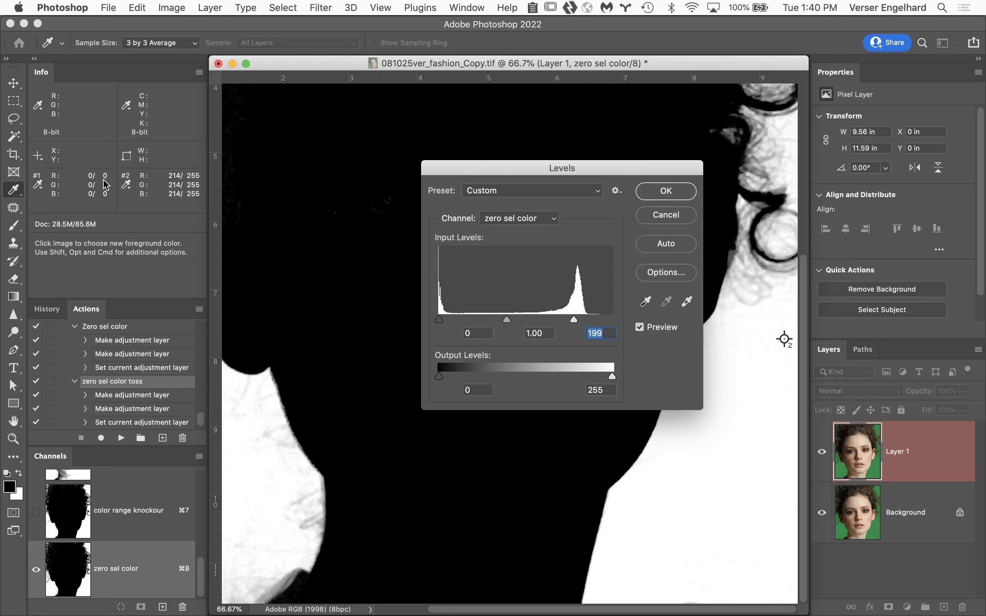
- Compare the hair edges with the Levels preview off and on, and apply the Levels change to the channel
drag(506, 164, 753, 334)
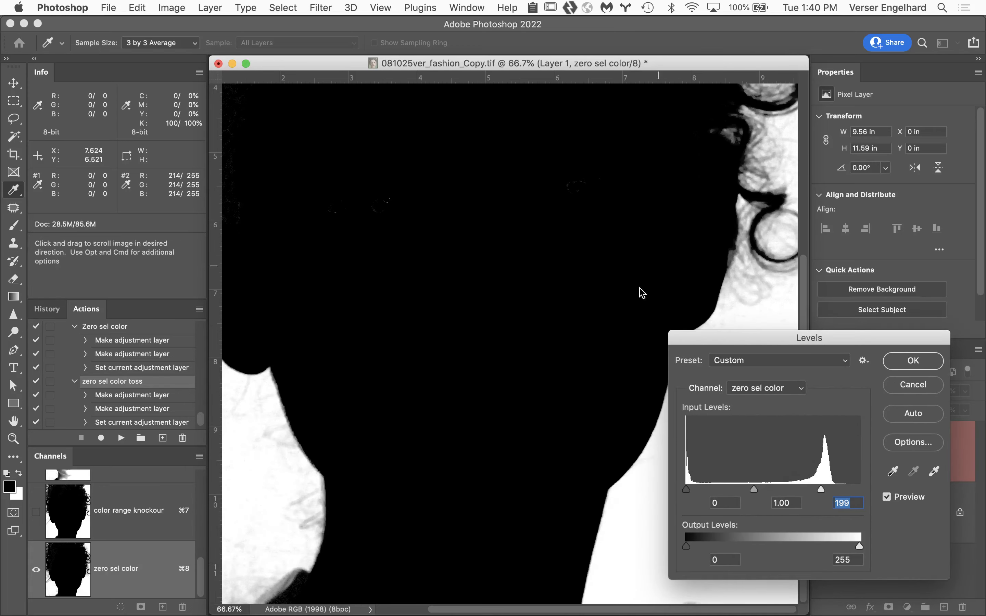
scroll(519, 396, up, 8)
scroll(579, 445, up, 3)
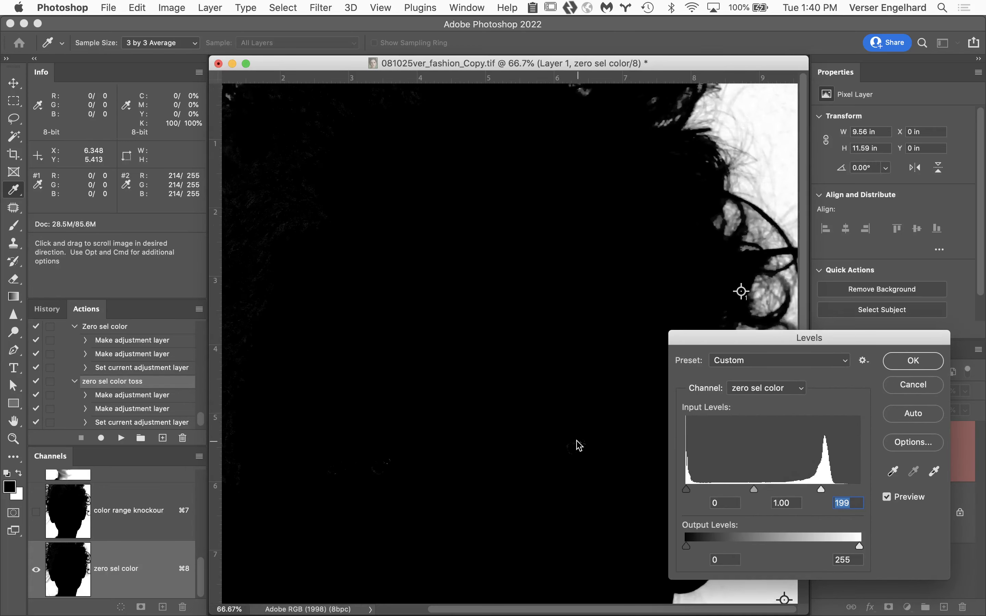
drag(576, 440, 576, 436)
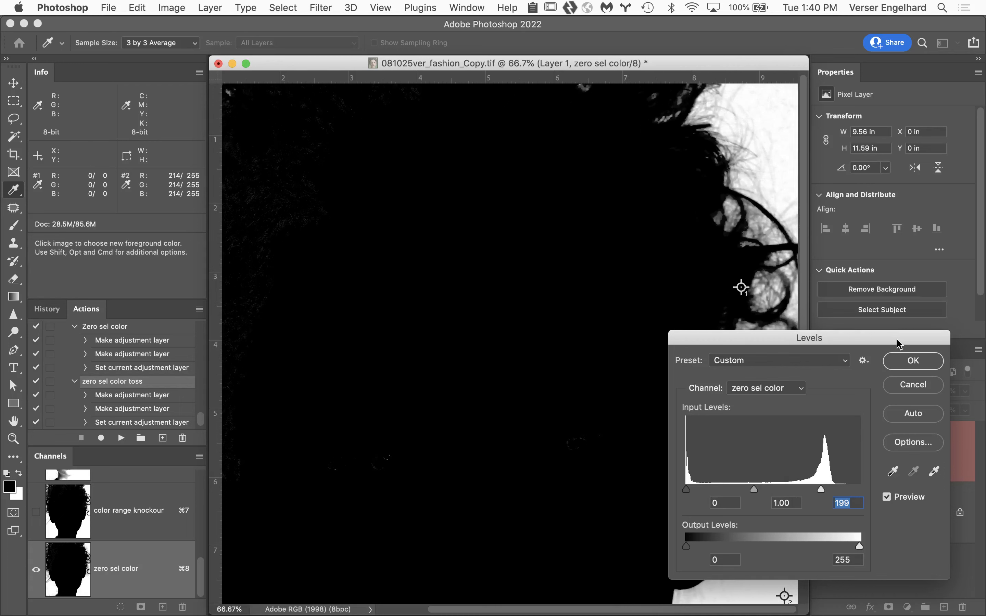
click(886, 498)
click(886, 498)
click(885, 498)
click(885, 498)
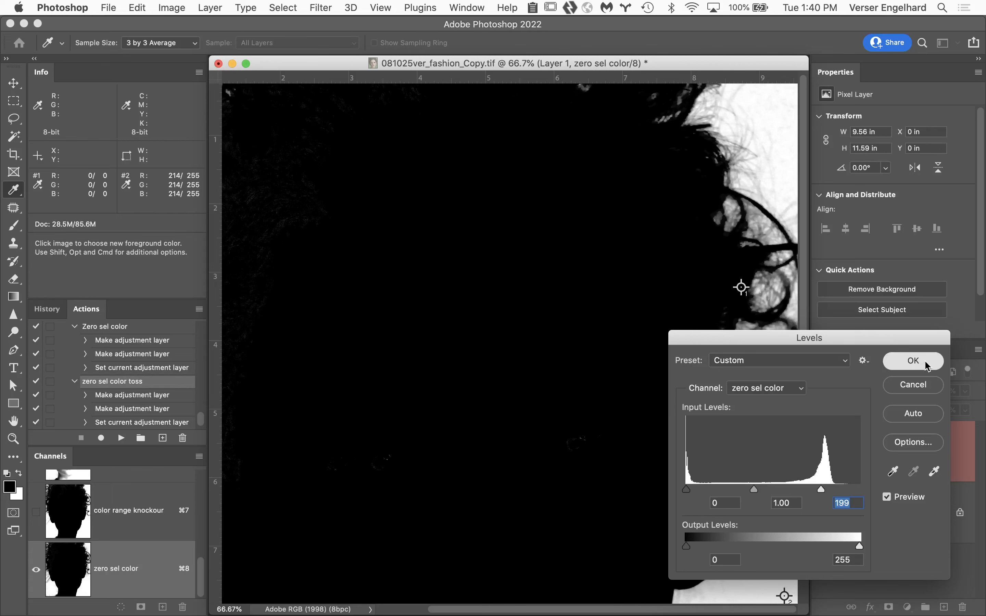
click(913, 360)
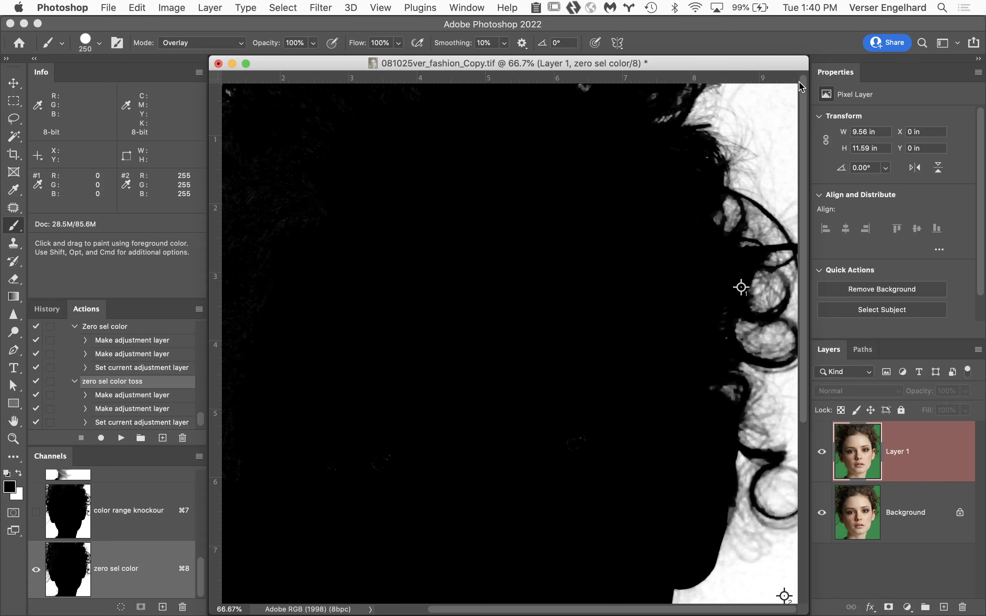
- Switch the channel view to full-screen mode and inspect the hair strands at the mask's upper-right corner
key(f)
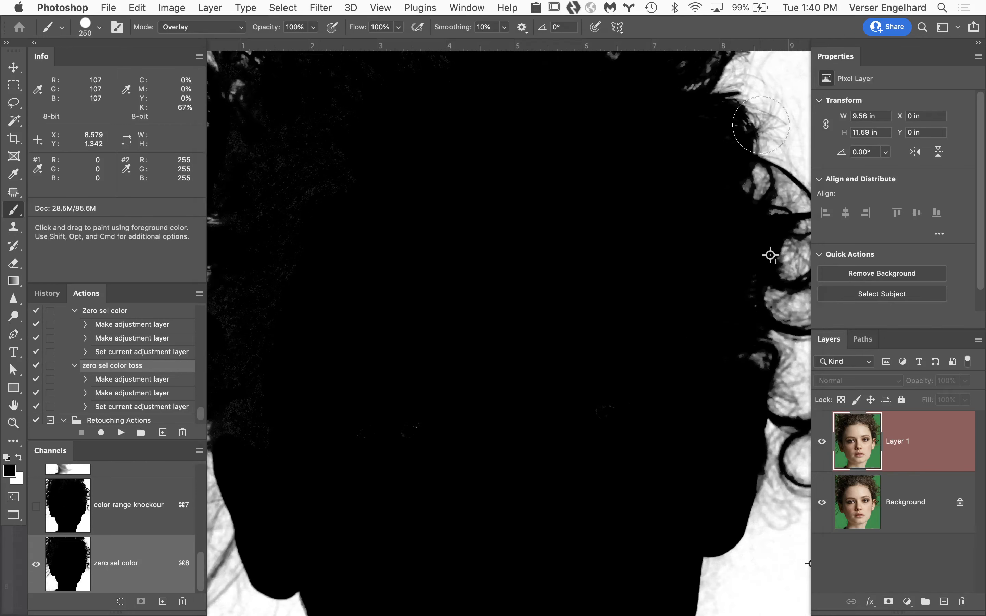
drag(752, 110, 574, 228)
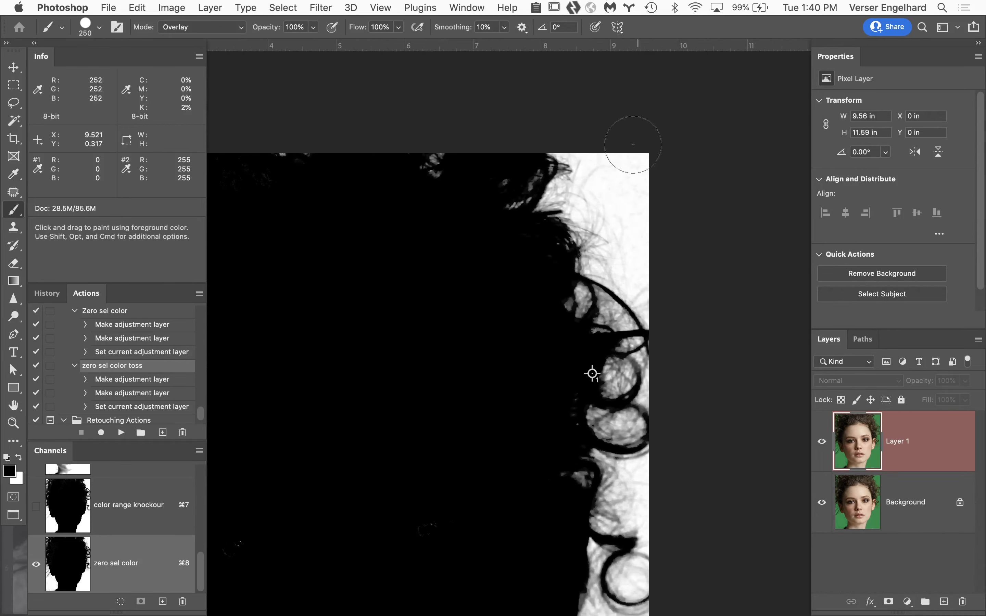
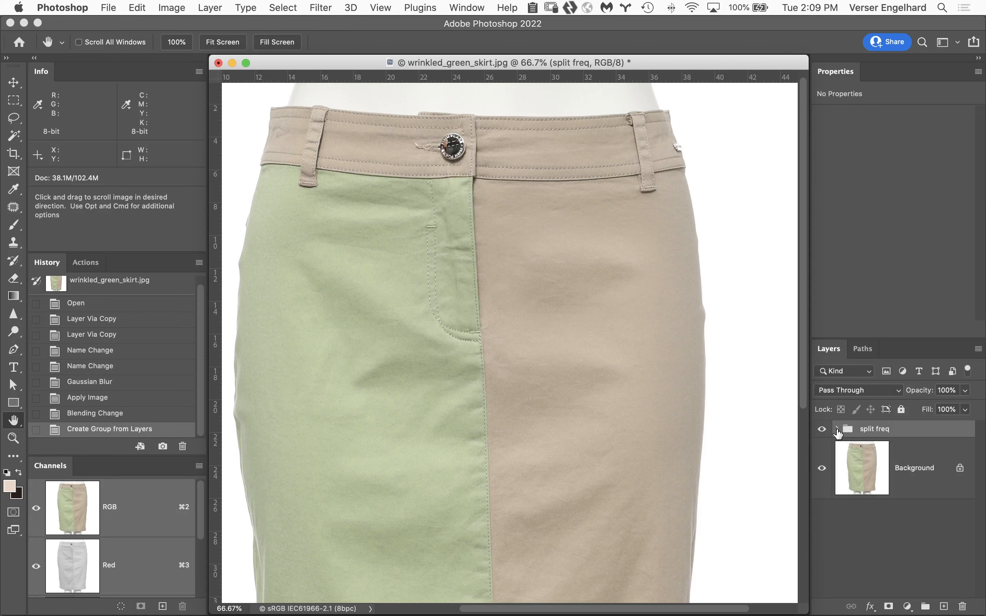
- Expand the split freq group and compare the skirt with the group hidden and shown
click(837, 430)
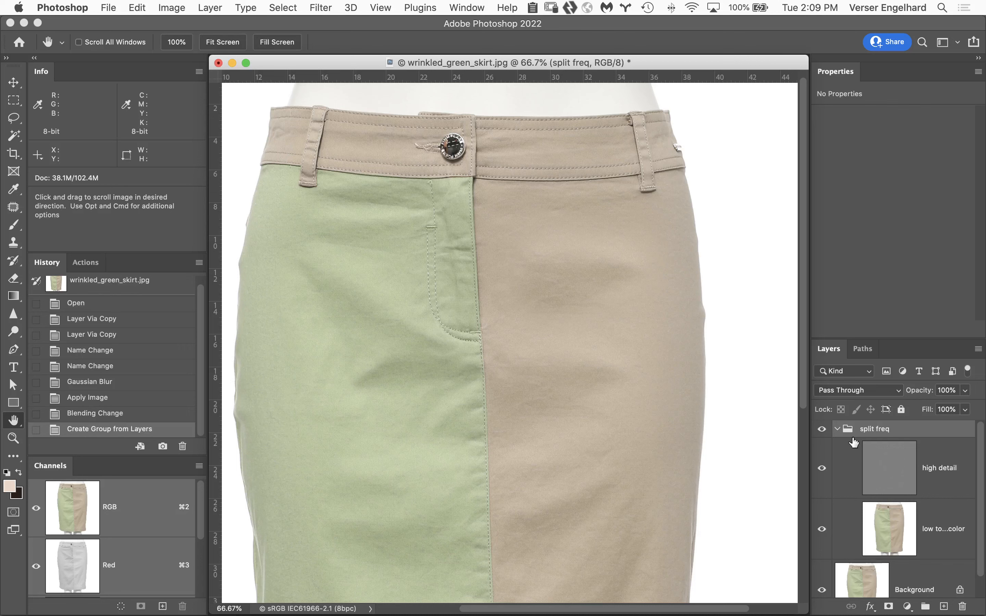
click(822, 429)
click(823, 431)
click(823, 432)
click(823, 432)
click(822, 432)
- Select the low tone and color layer at 100% zoom and hide the high detail layer
drag(499, 190, 665, 17)
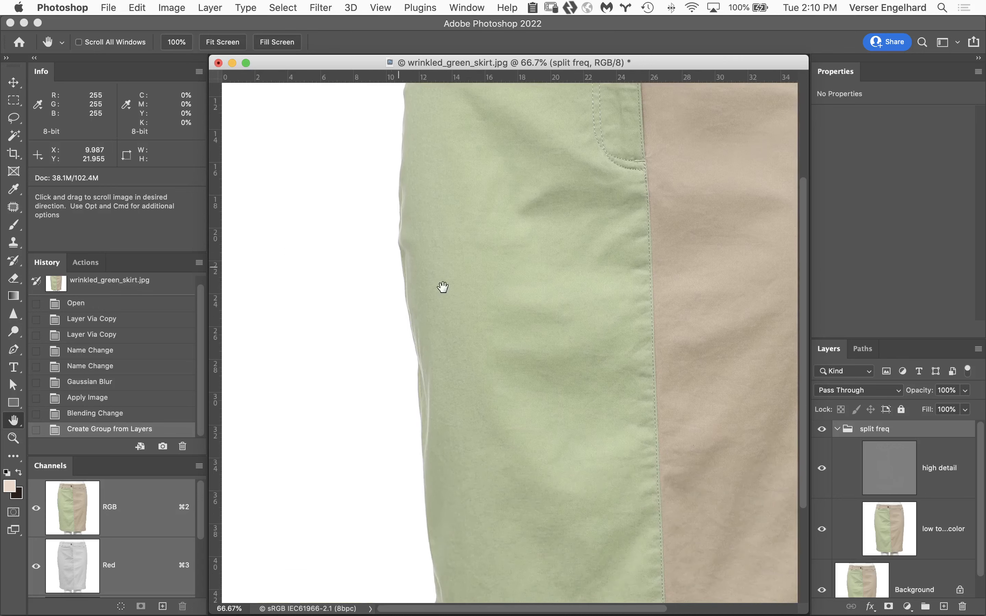
drag(528, 293, 394, 462)
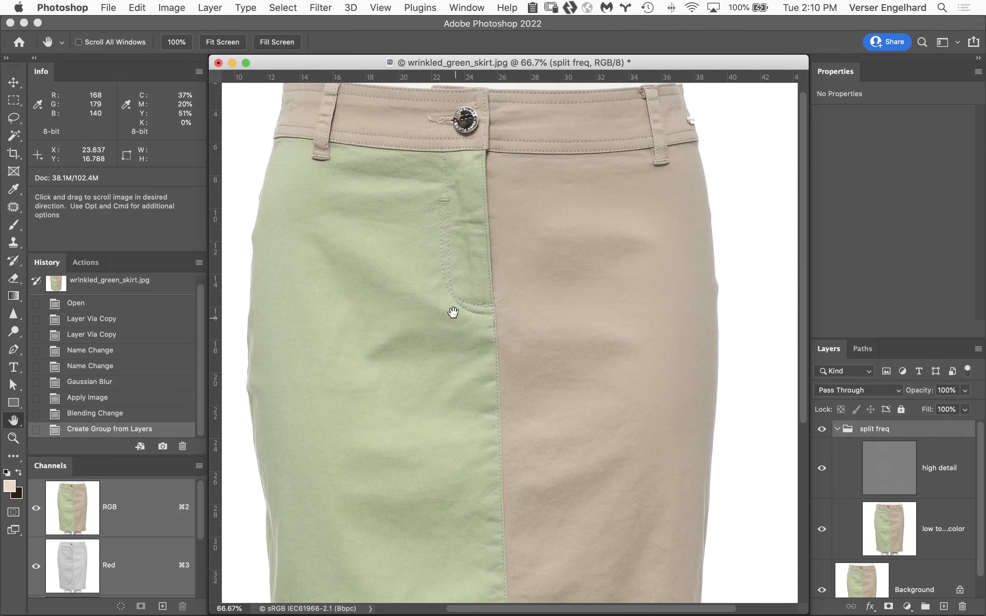
super+click(403, 312)
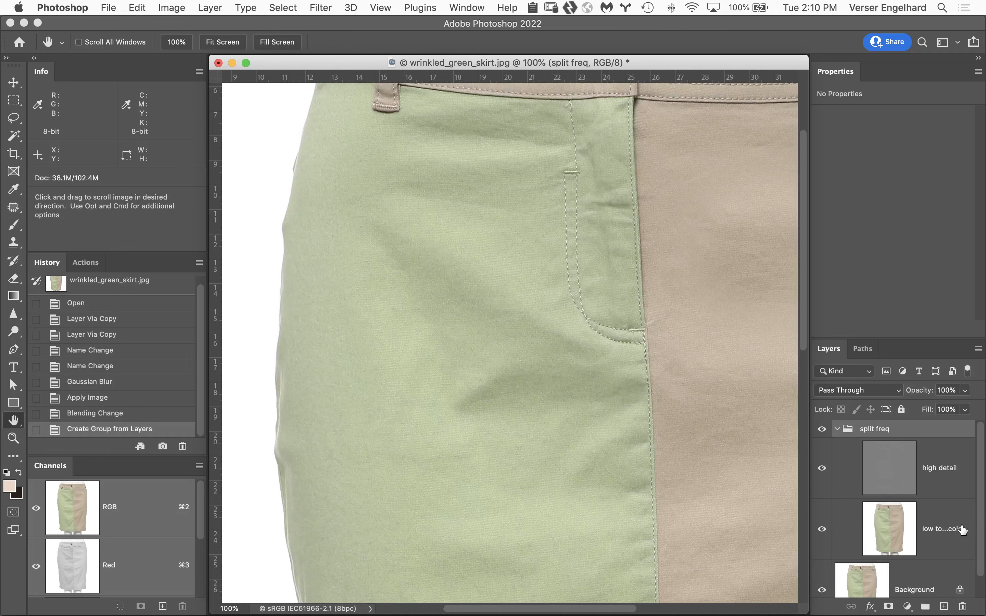
click(939, 525)
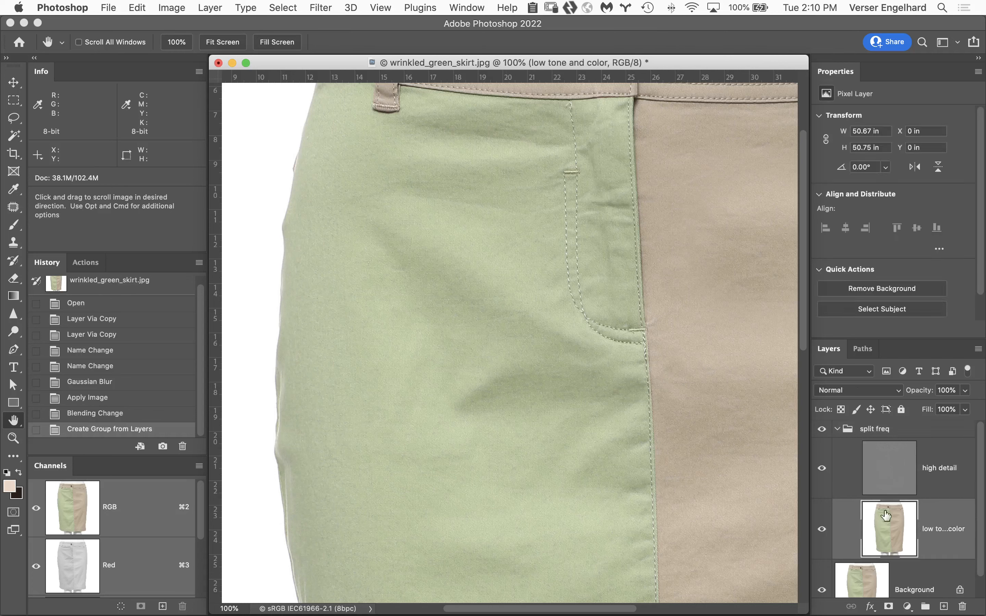
click(821, 469)
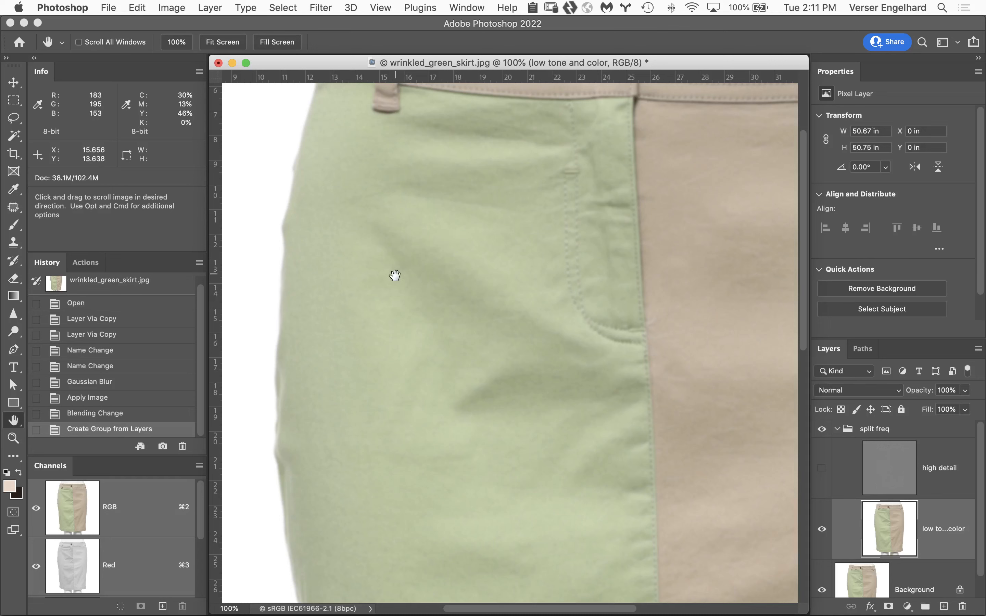
- Set up a soft 200 px Brush with 0% hardness and 100% opacity
key(b)
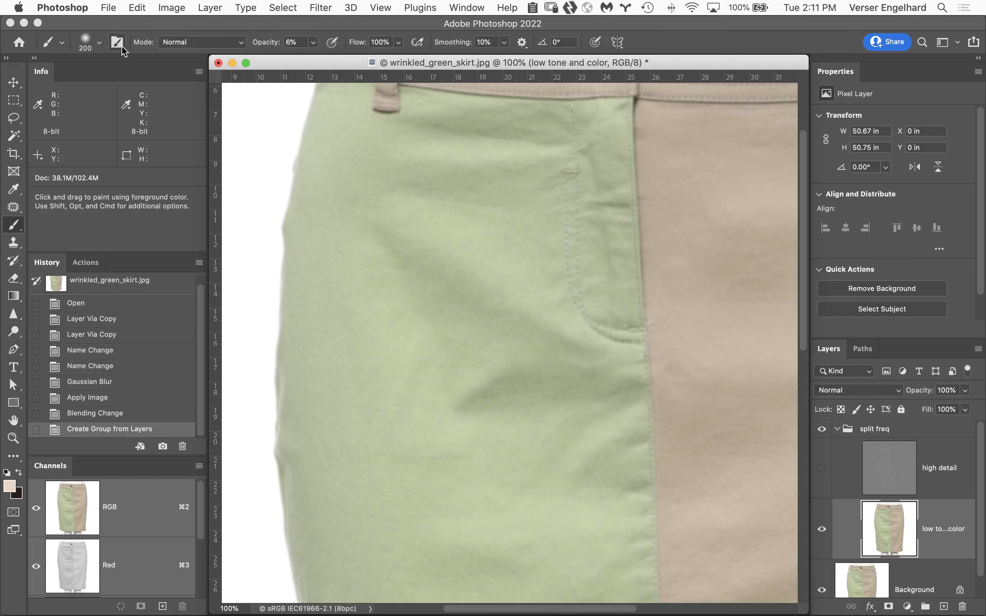
click(100, 43)
click(78, 116)
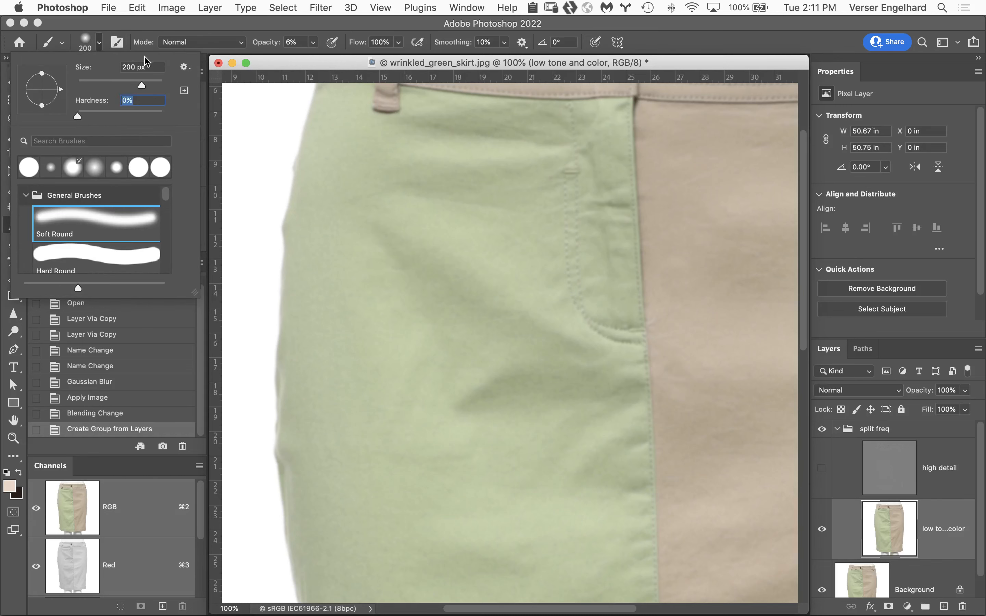
click(234, 21)
drag(262, 45, 362, 21)
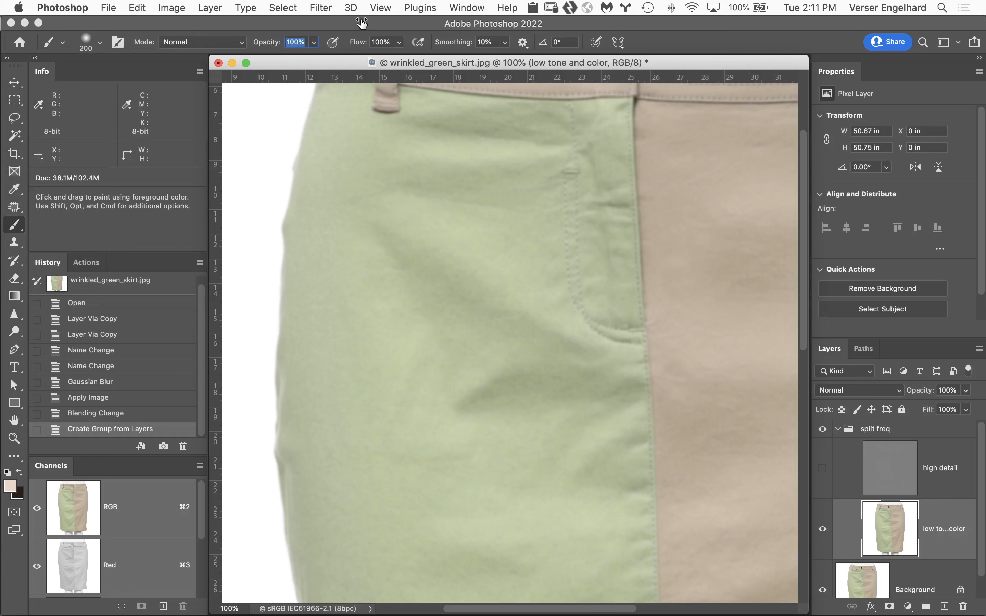
- Set the Brush flow to 10%
click(436, 22)
drag(353, 48, 317, 55)
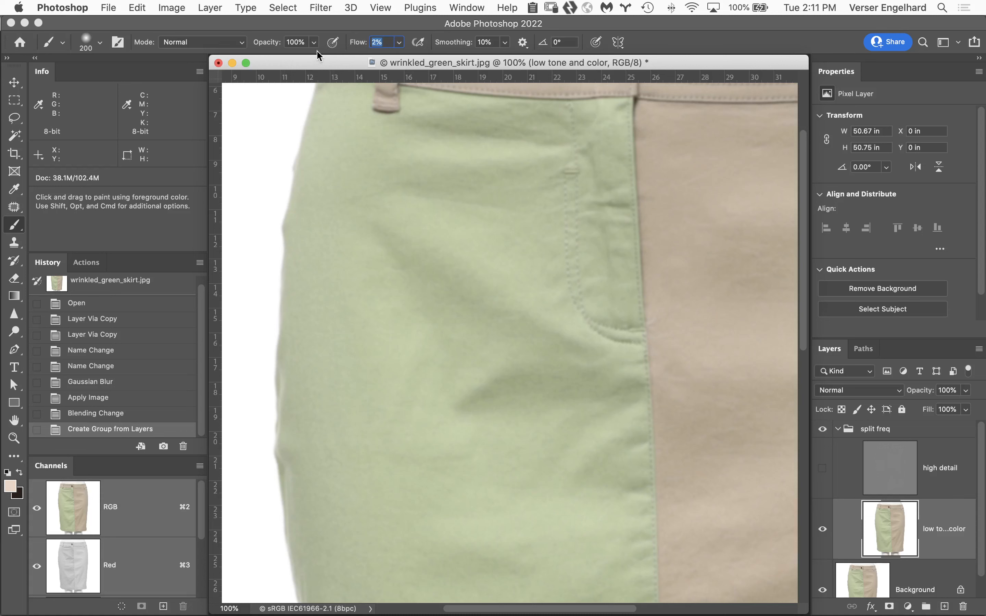
key(Up)
key(Up)
key(Up)
key(Up)
key(Up)
key(Return)
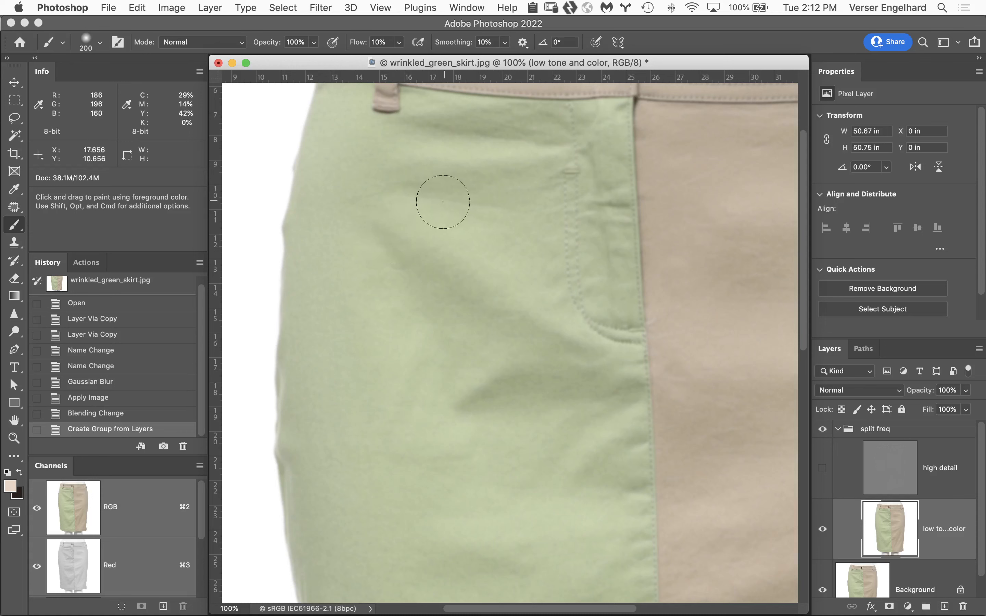
- Sample the light green fabric beside the diagonal wrinkle and paint over the wrinkle's dark shadow
key(alt)
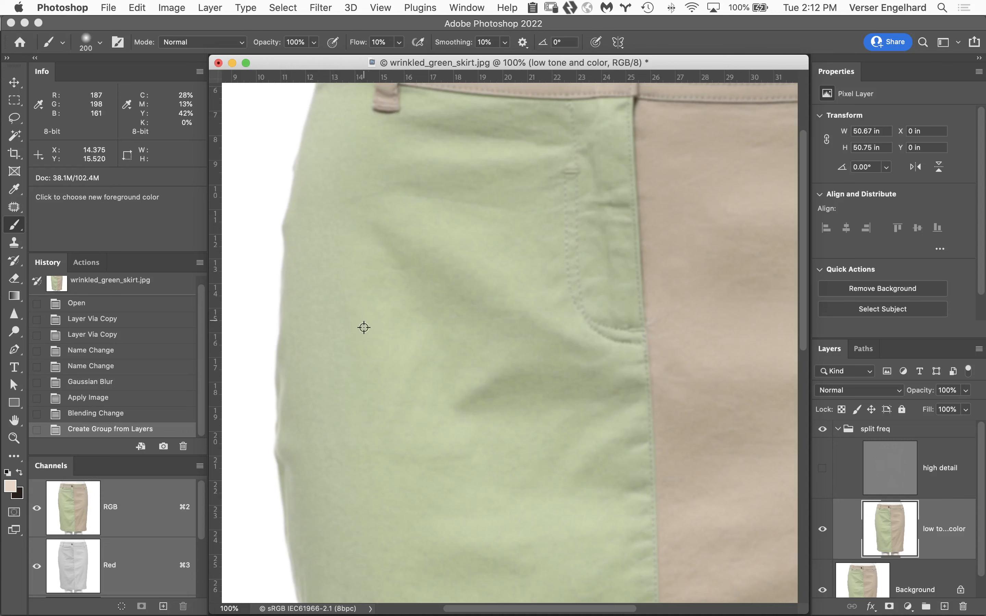
alt+click(362, 327)
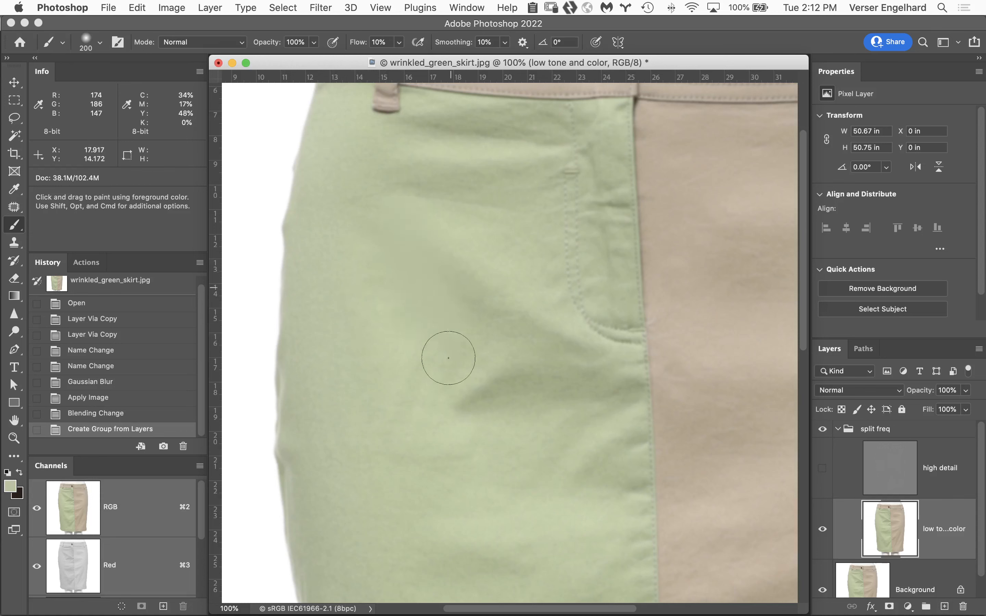
drag(484, 396, 473, 397)
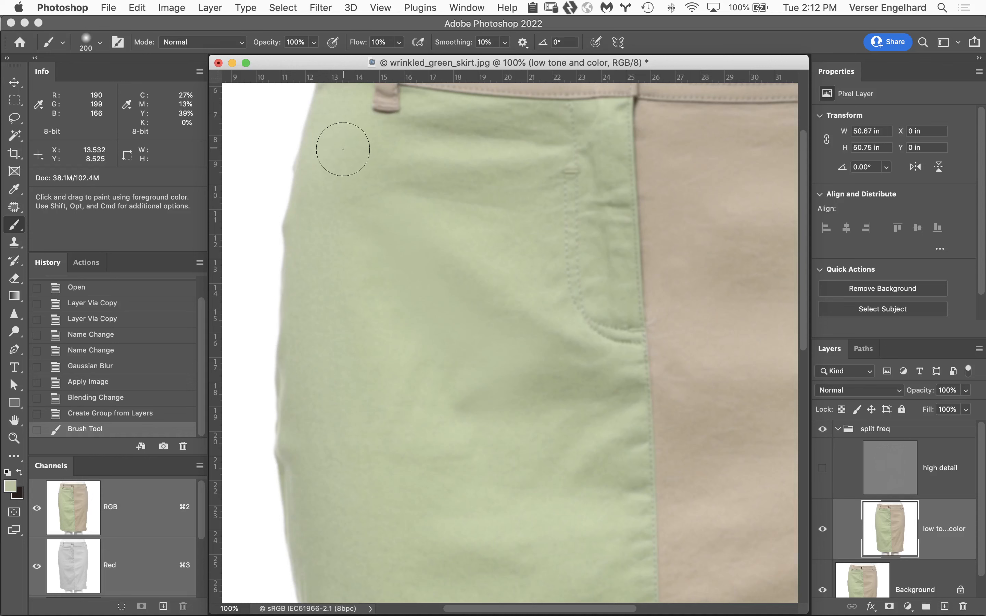
- Resample greens from the upper and lower fabric and paint over the remaining wrinkle shadows beside the fly
key(alt)
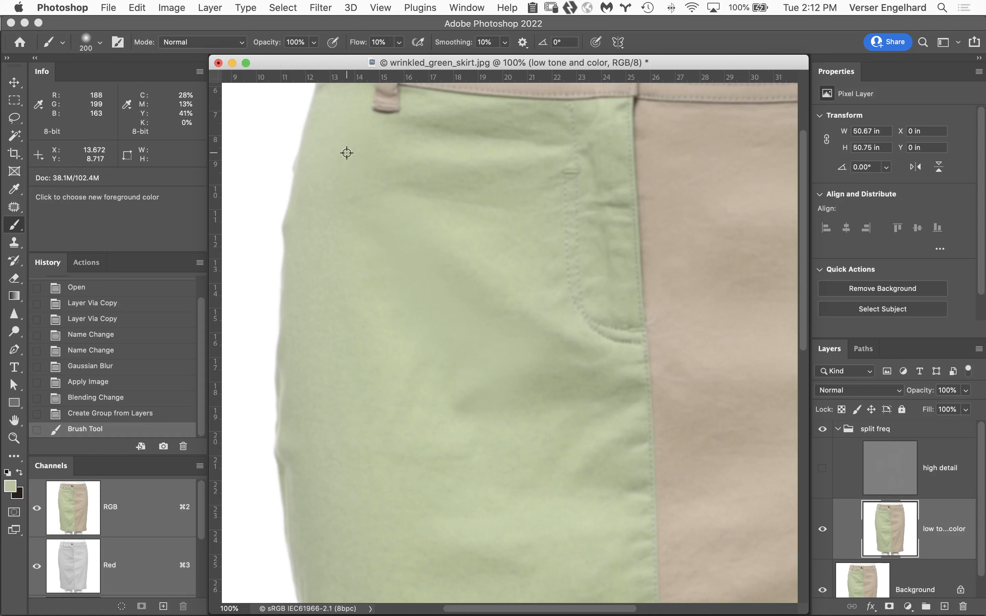
alt+click(347, 153)
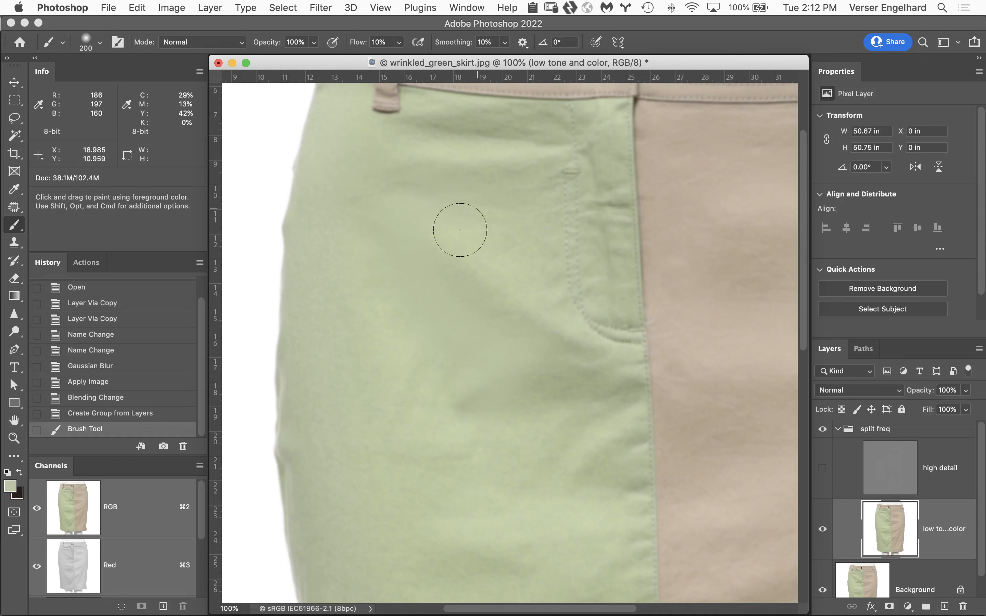
drag(414, 277, 420, 361)
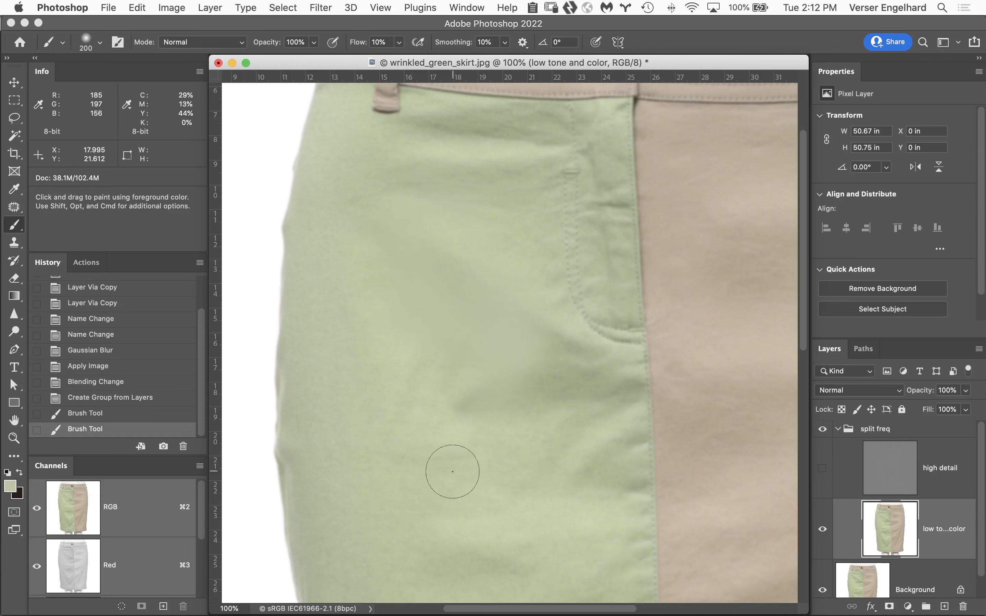
alt+click(385, 502)
mouse_move(415, 429)
mouse_down()
mouse_move(421, 357)
mouse_move(408, 379)
mouse_move(423, 438)
mouse_move(503, 370)
mouse_move(520, 415)
mouse_move(548, 397)
mouse_move(565, 343)
mouse_move(586, 370)
mouse_move(524, 357)
mouse_move(550, 352)
mouse_up()
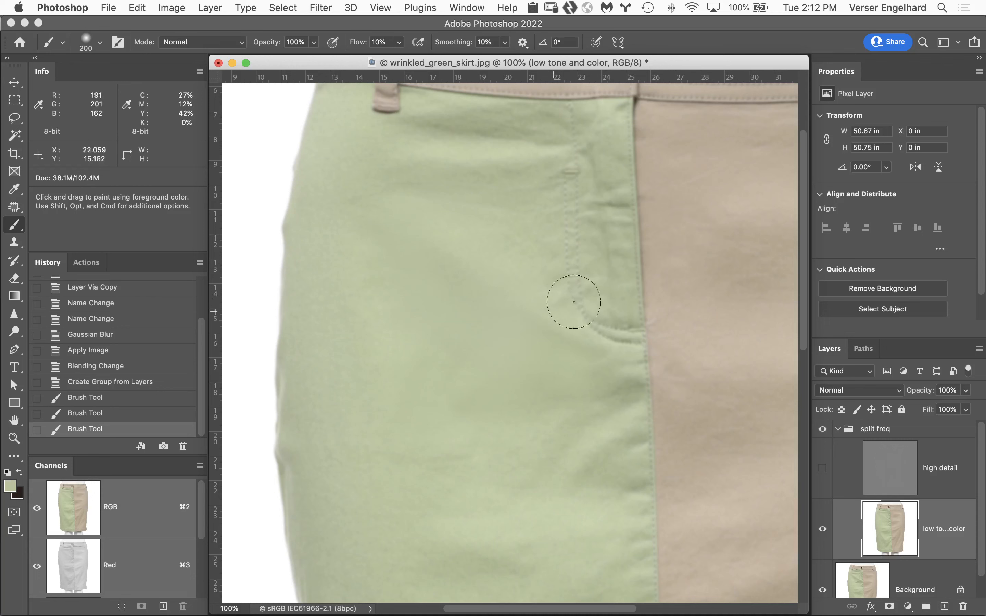
- Compare the painted skirt with the split freq group hidden and shown, and turn the high detail layer back on
click(823, 430)
click(822, 430)
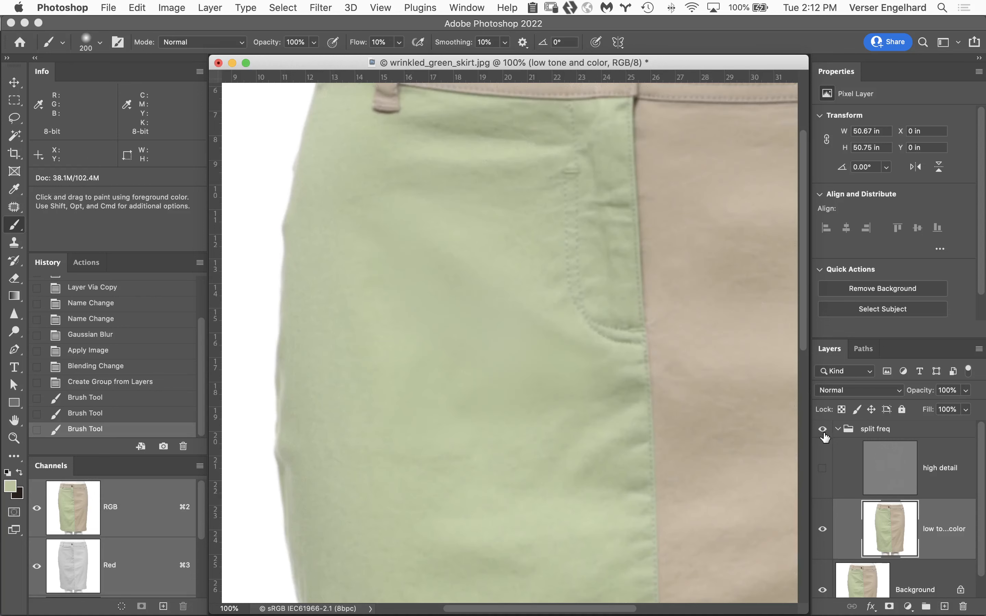
click(822, 430)
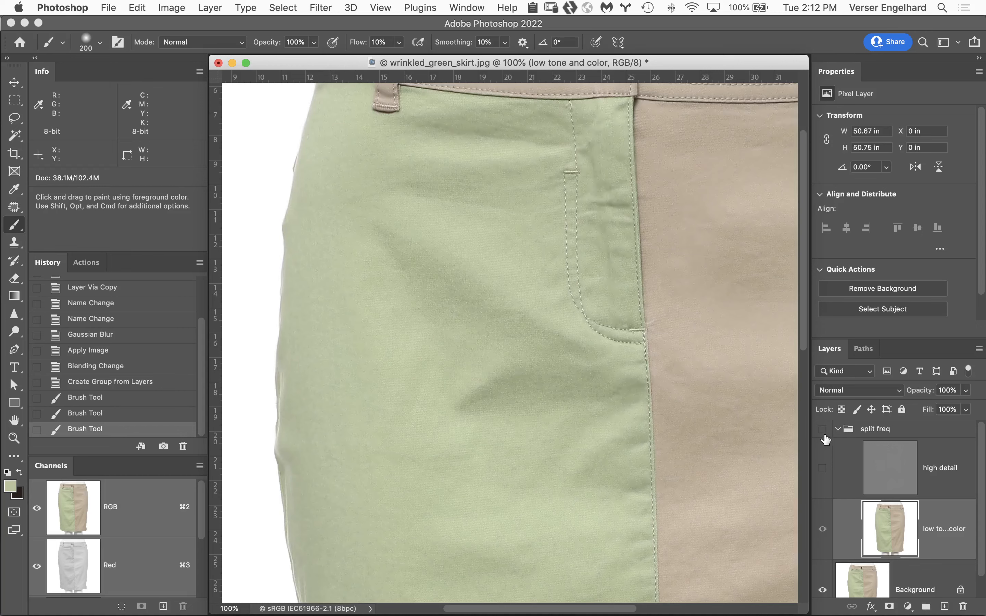
click(823, 469)
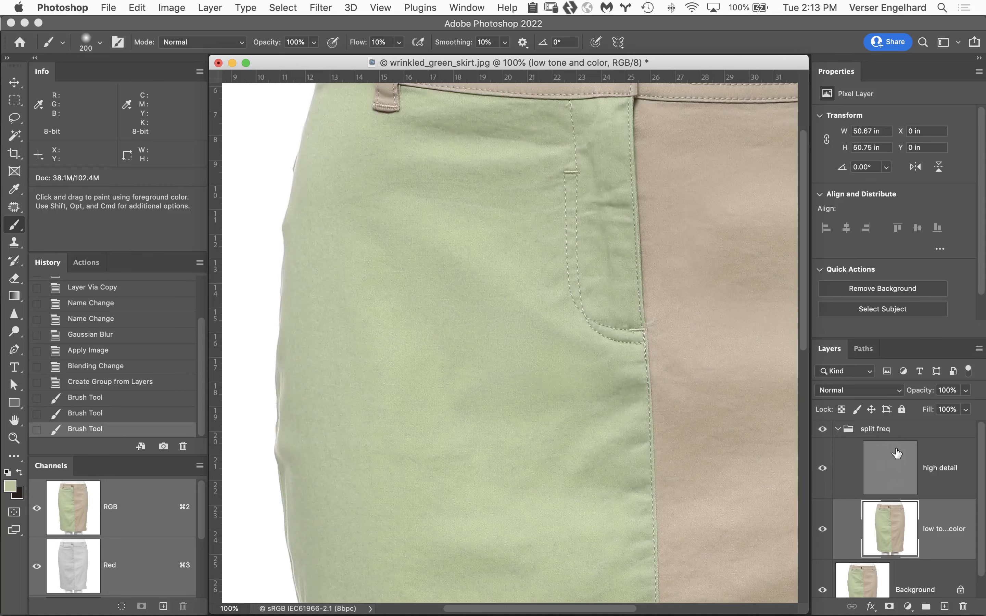
- Inspect the fabric texture in the painted area at 200%, and compare the whole skirt with the split freq group off and on
key(super+space)
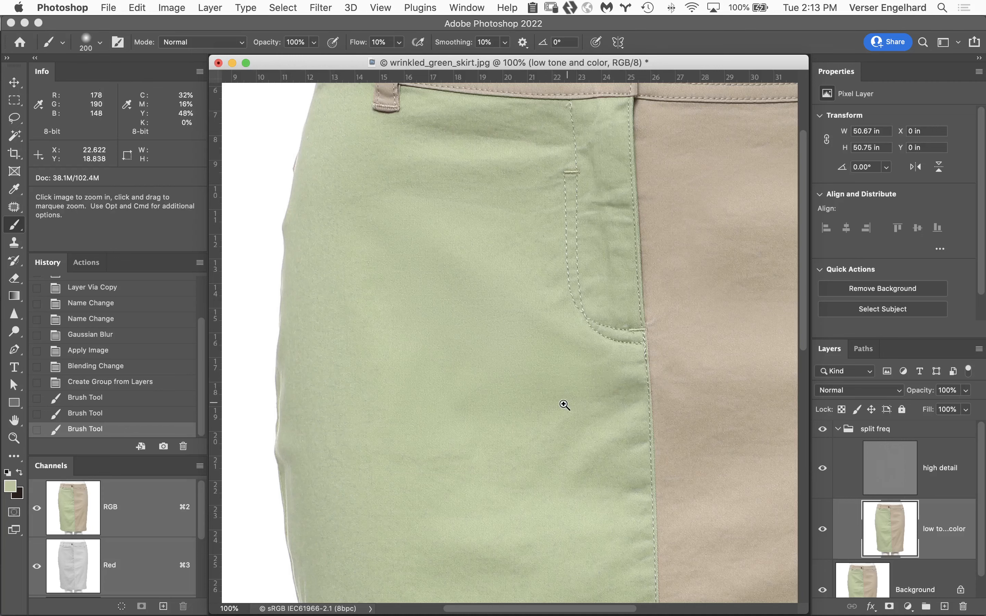
click(535, 392)
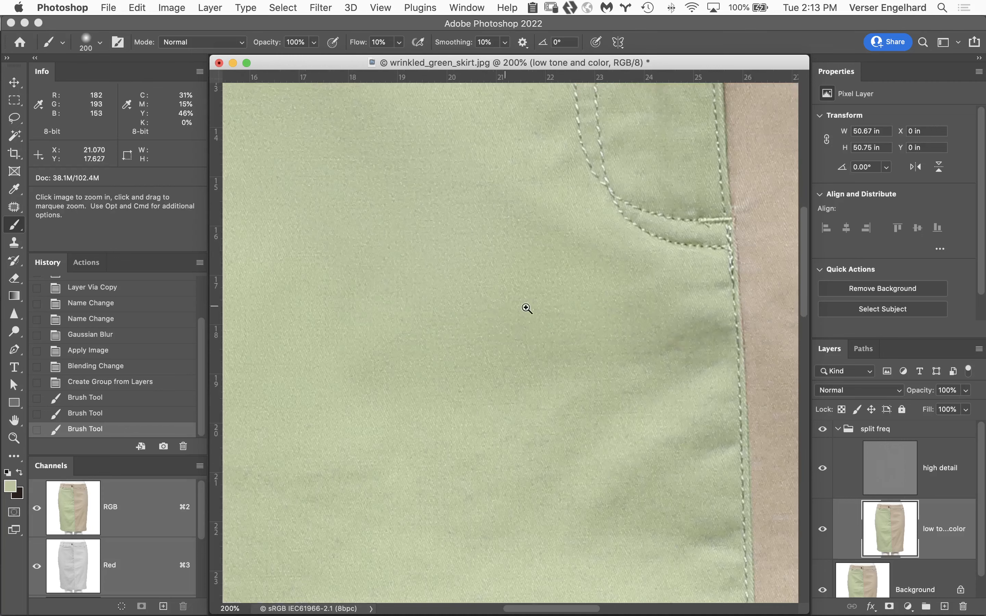
drag(511, 284, 641, 372)
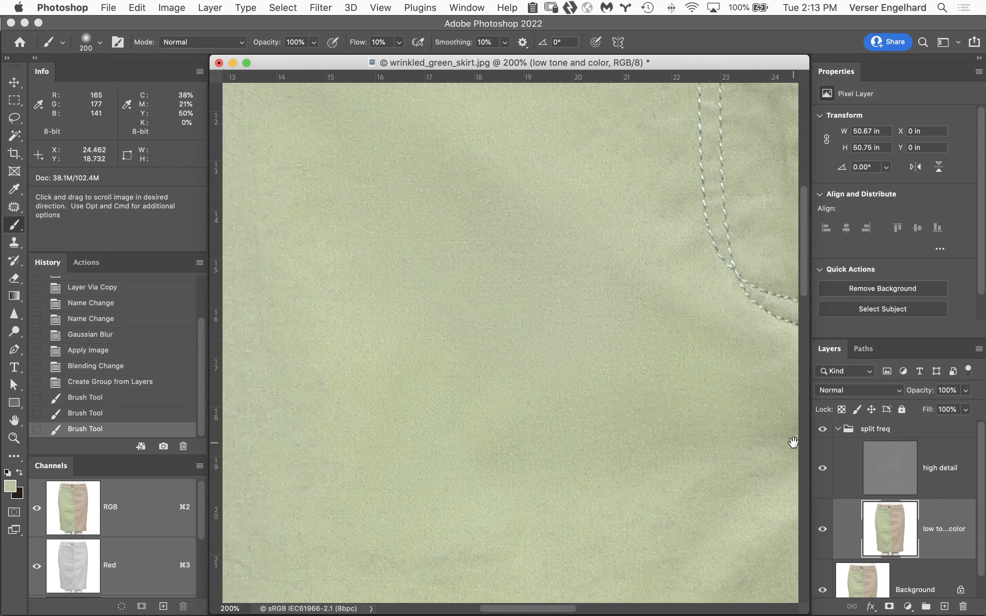
click(589, 369)
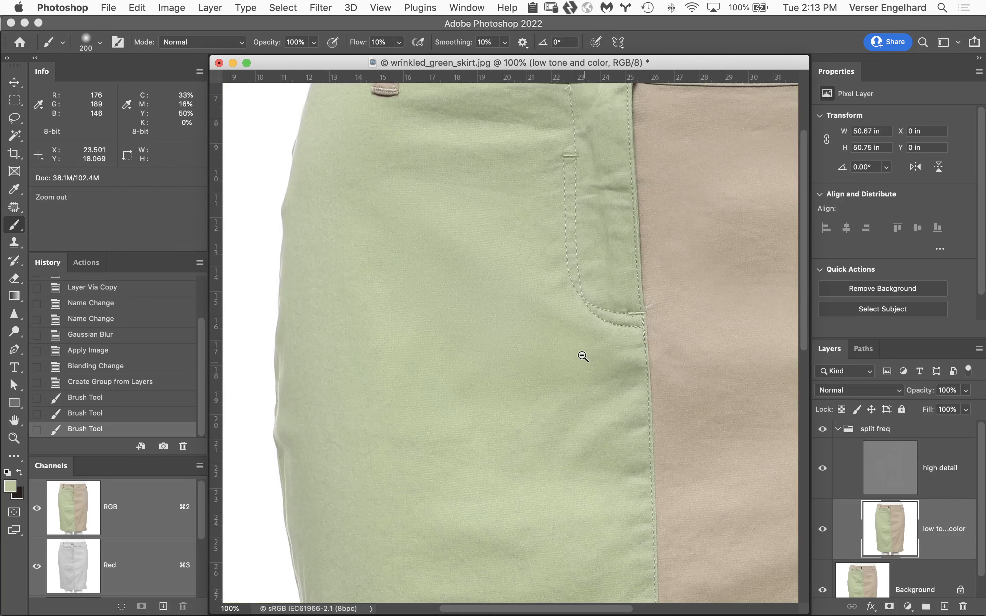
click(581, 357)
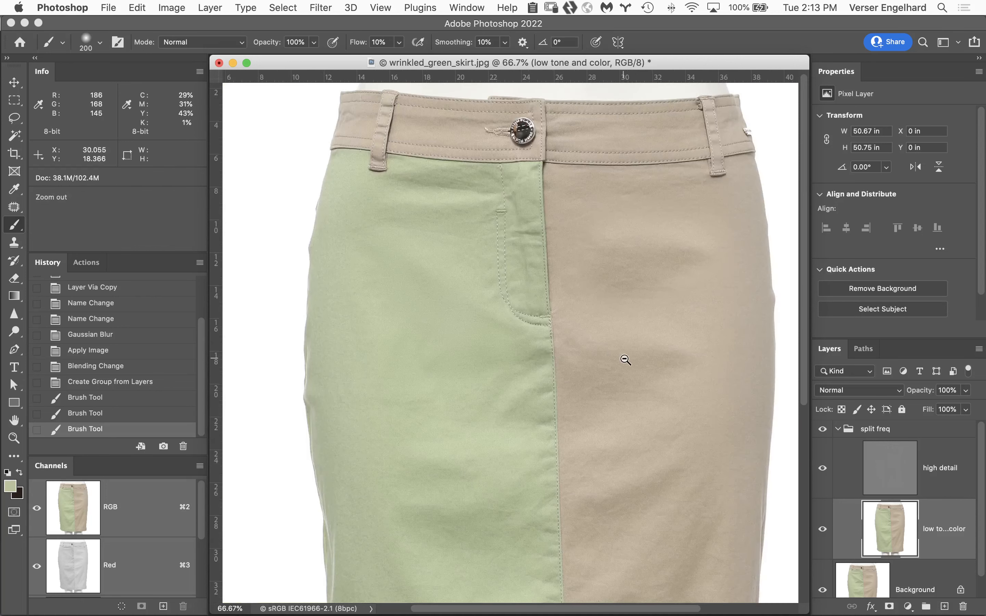
click(823, 430)
click(822, 430)
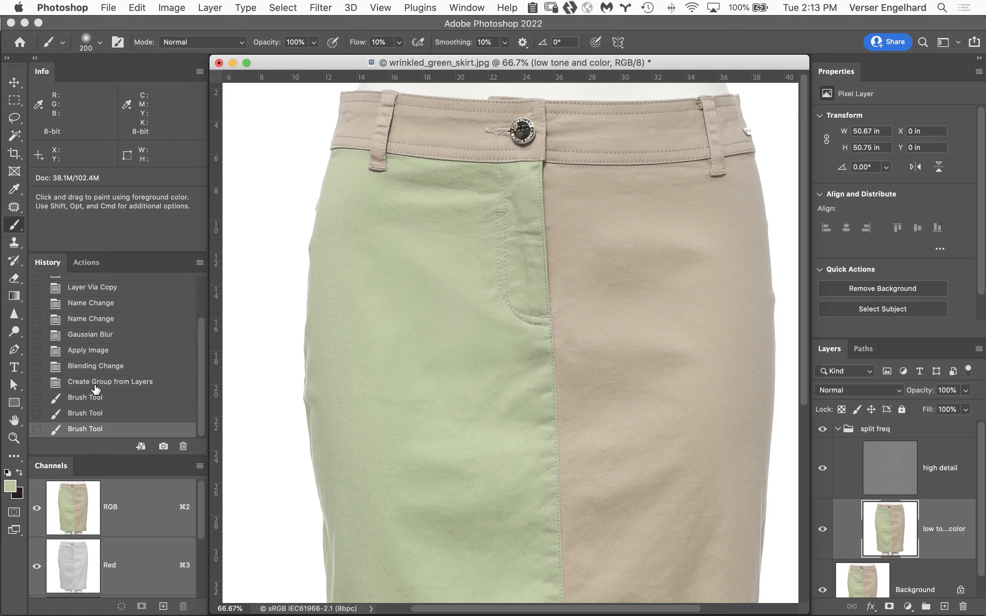
- Revert the document to the Create Group from Layers history state and reselect the low tone and color layer
click(127, 385)
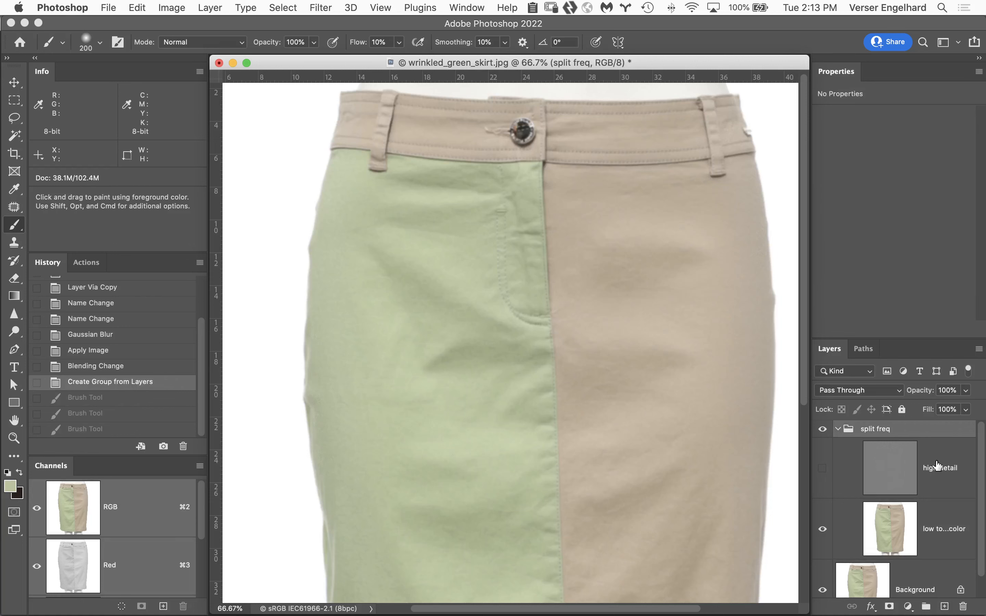
click(951, 517)
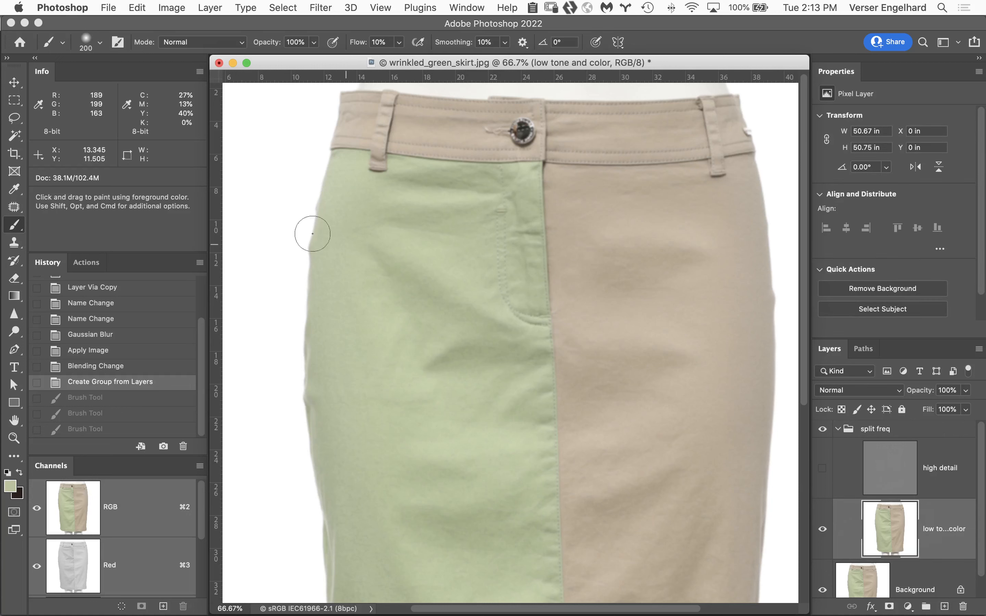
- Switch to the Mixer Brush with a soft round tip at 300 px and 0% hardness
click(19, 233)
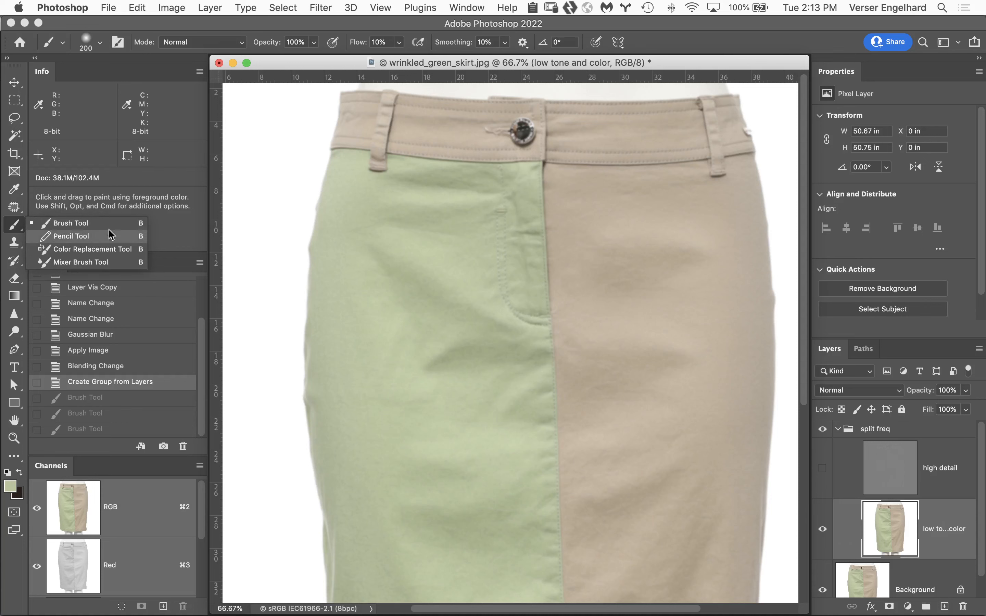
click(91, 263)
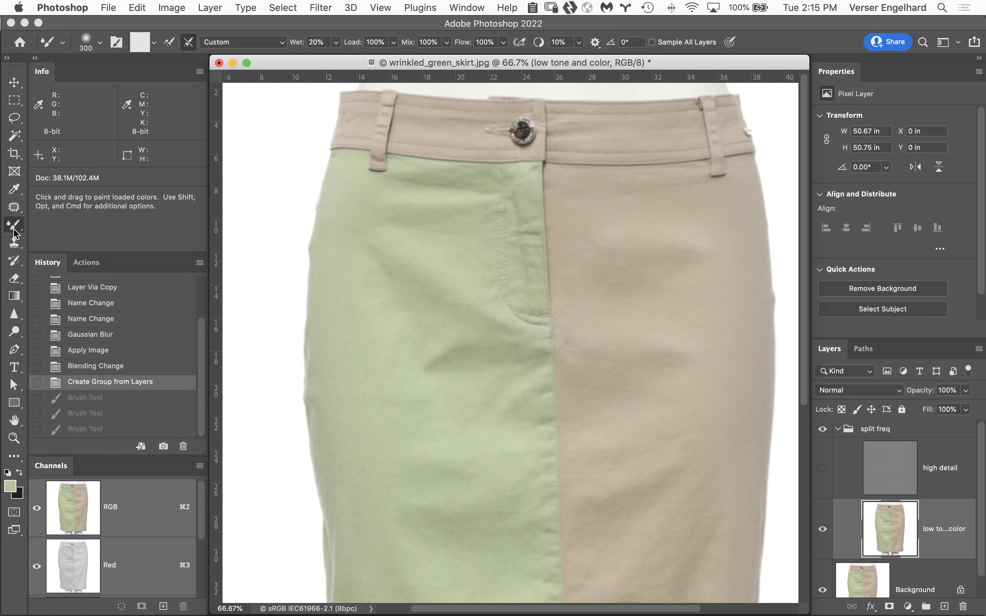
click(100, 42)
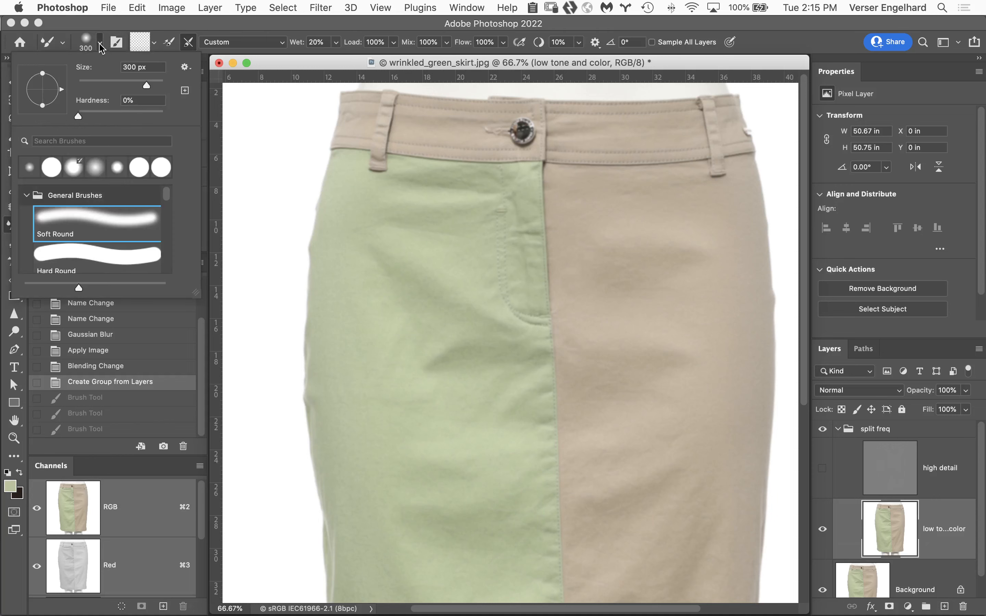
drag(78, 115, 58, 122)
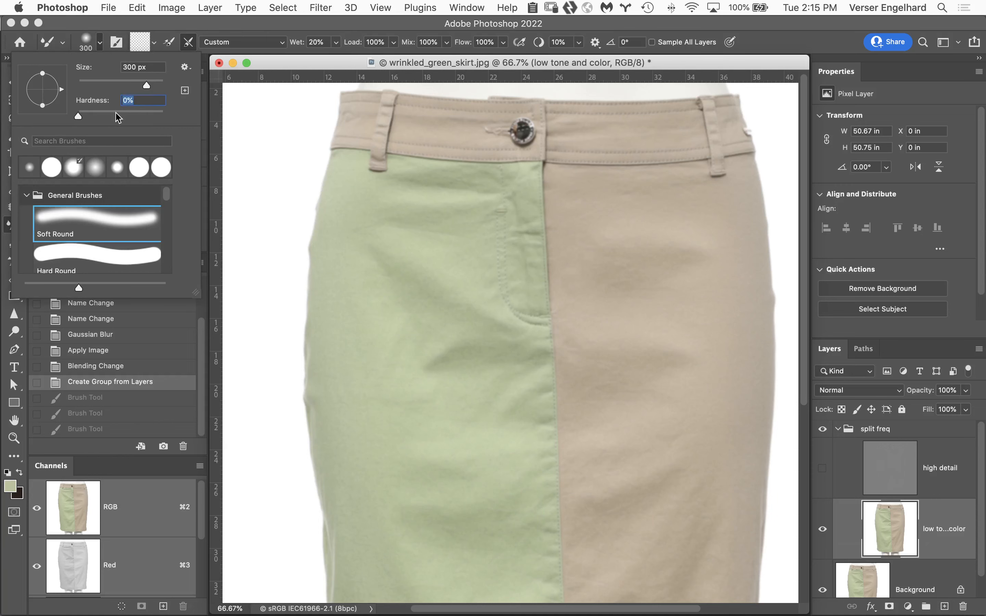
click(331, 22)
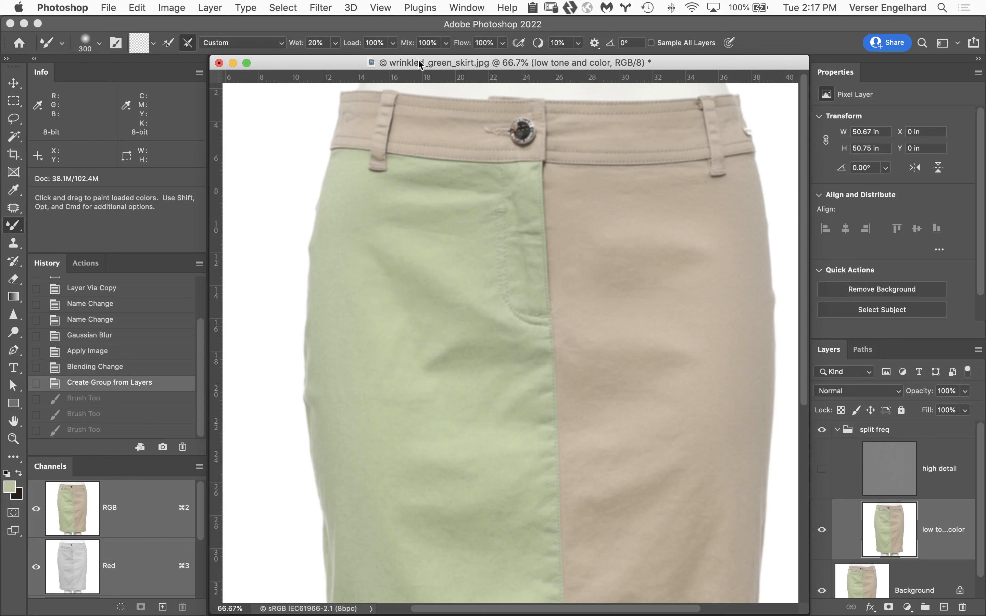
- Lower the Mixer Brush flow to 44% and blend the wrinkle shadows across the green fabric beside and below the fly
drag(467, 45, 437, 52)
drag(431, 60, 436, 56)
drag(439, 55, 463, 53)
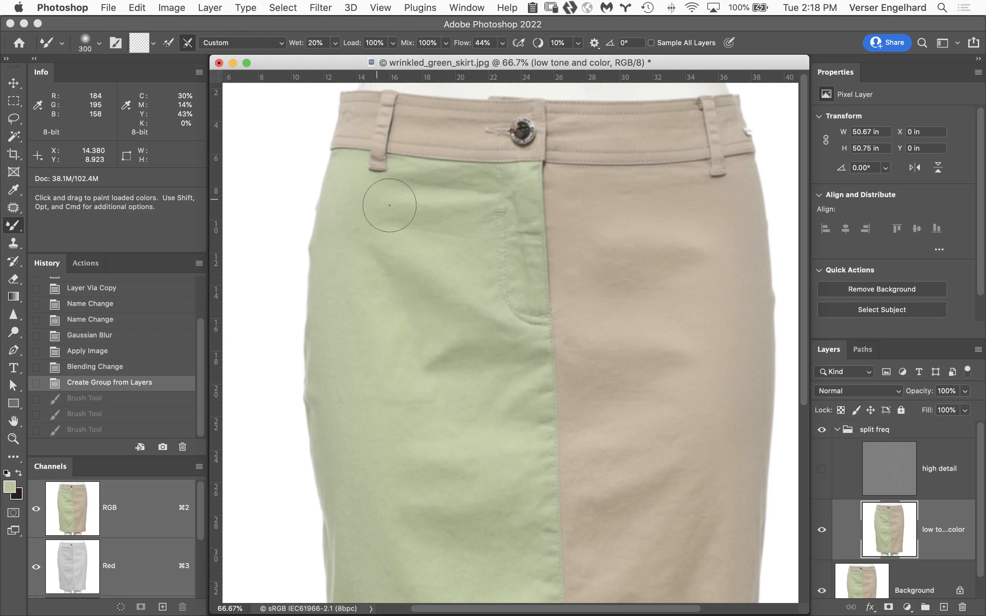
mouse_move(391, 212)
mouse_down()
mouse_move(388, 259)
mouse_move(394, 214)
mouse_move(396, 259)
mouse_move(431, 375)
mouse_move(456, 265)
mouse_move(484, 377)
mouse_move(505, 289)
mouse_up()
mouse_move(439, 416)
mouse_down()
mouse_move(373, 325)
mouse_move(379, 291)
mouse_move(364, 239)
mouse_move(438, 286)
mouse_move(357, 216)
mouse_move(408, 231)
mouse_move(369, 223)
mouse_move(462, 220)
mouse_move(427, 256)
mouse_move(466, 318)
mouse_move(462, 308)
mouse_move(486, 324)
mouse_move(477, 373)
mouse_move(490, 350)
mouse_move(488, 399)
mouse_move(484, 321)
mouse_move(436, 387)
mouse_move(439, 314)
mouse_move(414, 327)
mouse_move(392, 400)
mouse_move(373, 257)
mouse_move(356, 286)
mouse_move(354, 349)
mouse_move(340, 220)
mouse_move(341, 327)
mouse_move(377, 411)
mouse_move(386, 272)
mouse_move(411, 342)
mouse_move(400, 244)
mouse_move(409, 274)
mouse_move(427, 193)
mouse_move(467, 347)
mouse_move(481, 255)
mouse_move(504, 372)
mouse_move(424, 160)
mouse_move(442, 97)
mouse_move(450, 179)
mouse_move(465, 198)
mouse_move(396, 207)
mouse_move(492, 191)
mouse_move(379, 186)
mouse_move(478, 183)
mouse_move(453, 192)
mouse_move(414, 186)
mouse_move(490, 195)
mouse_move(406, 199)
mouse_move(432, 189)
mouse_move(493, 195)
mouse_move(421, 198)
mouse_move(473, 239)
mouse_move(460, 351)
mouse_move(437, 277)
mouse_move(401, 214)
mouse_move(415, 247)
mouse_move(420, 308)
mouse_up()
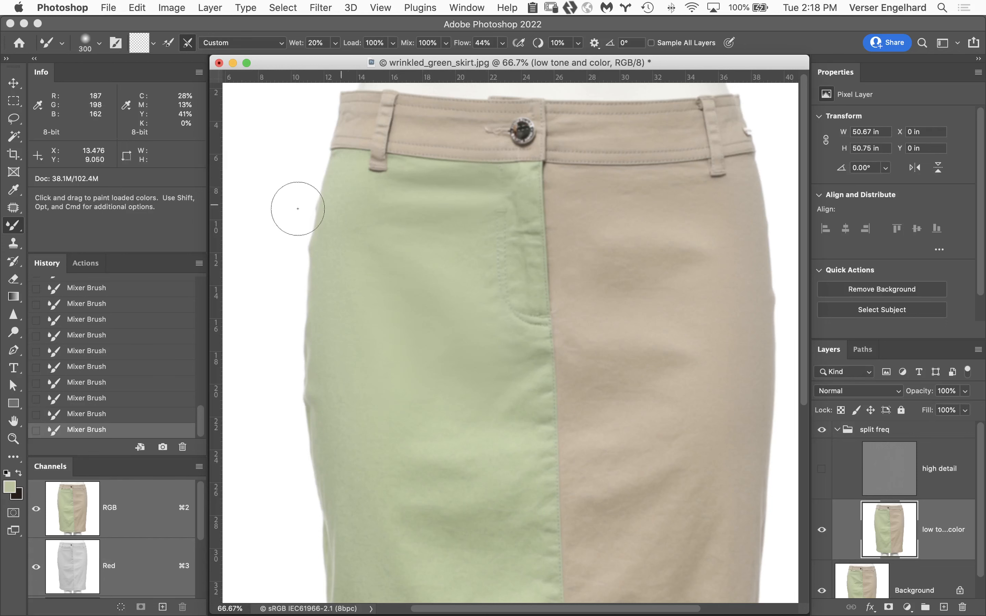
- With the regular Brush, sample a green from the upper fabric and paint over the remaining shadows between waistband and fly
click(16, 231)
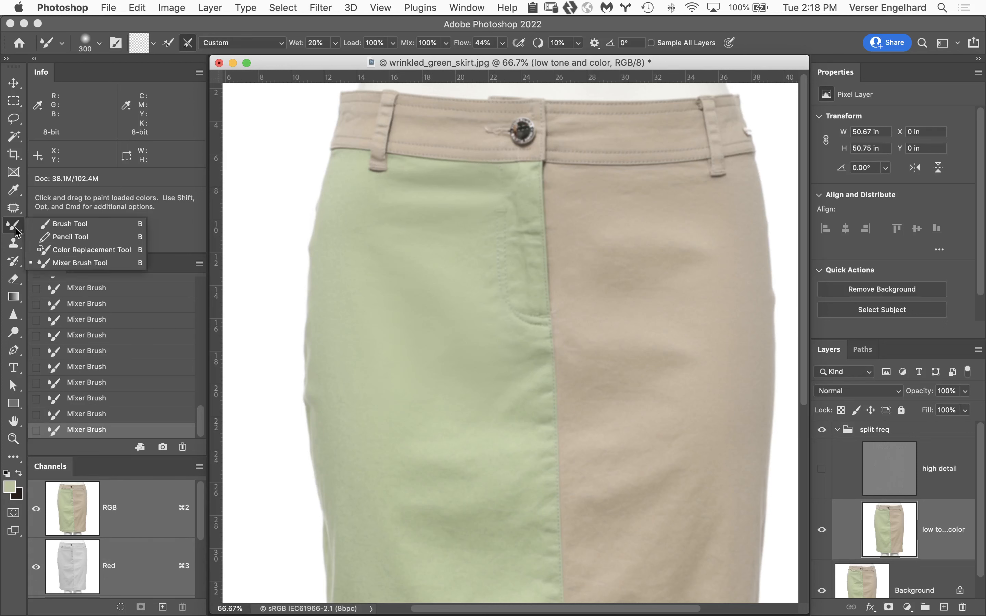
click(64, 224)
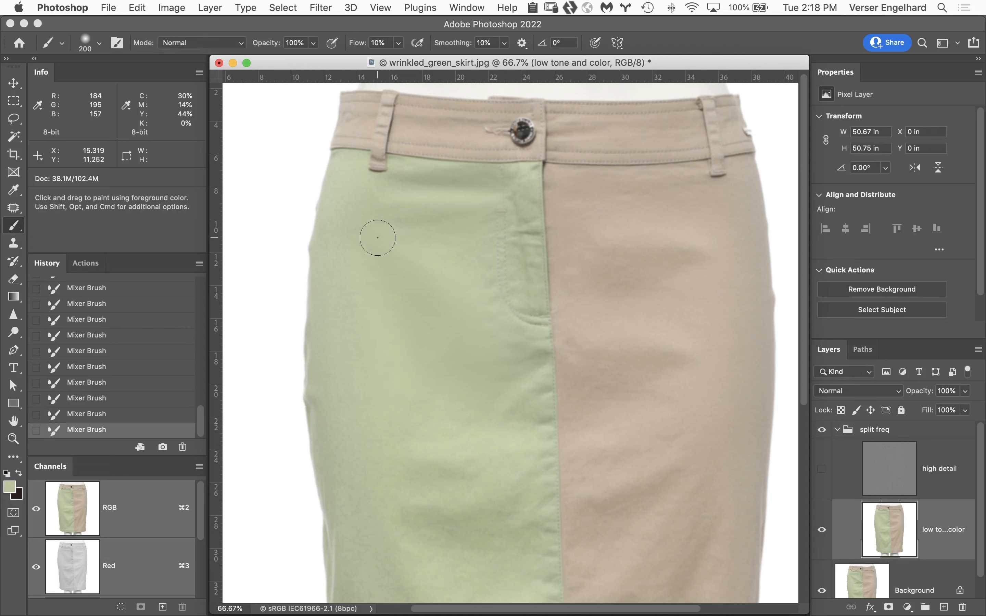
alt+click(354, 219)
drag(458, 182, 487, 183)
mouse_move(403, 186)
mouse_down()
mouse_move(488, 190)
mouse_move(459, 187)
mouse_move(478, 180)
mouse_move(402, 181)
mouse_move(459, 198)
mouse_up()
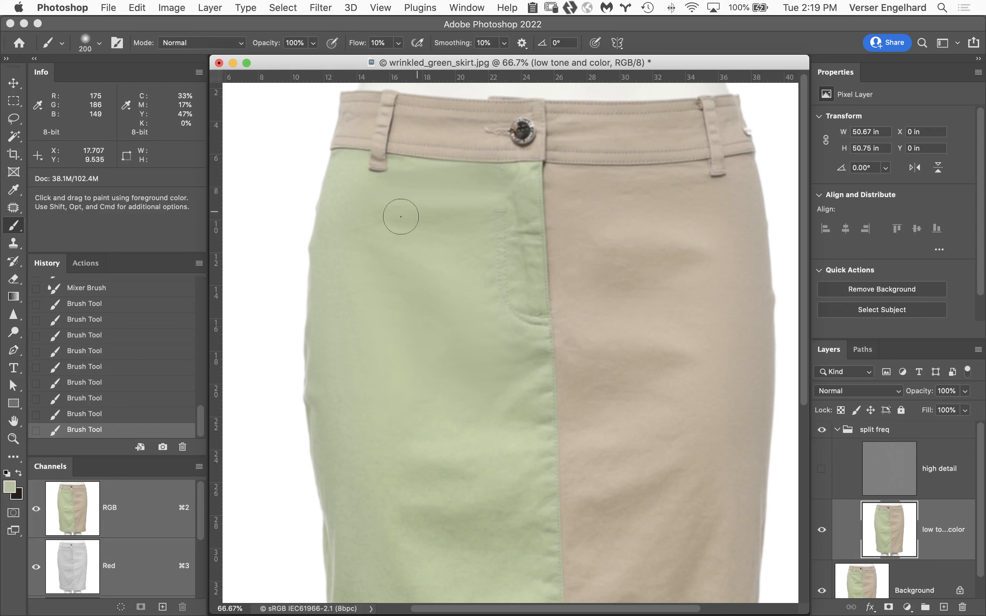
drag(374, 220, 448, 271)
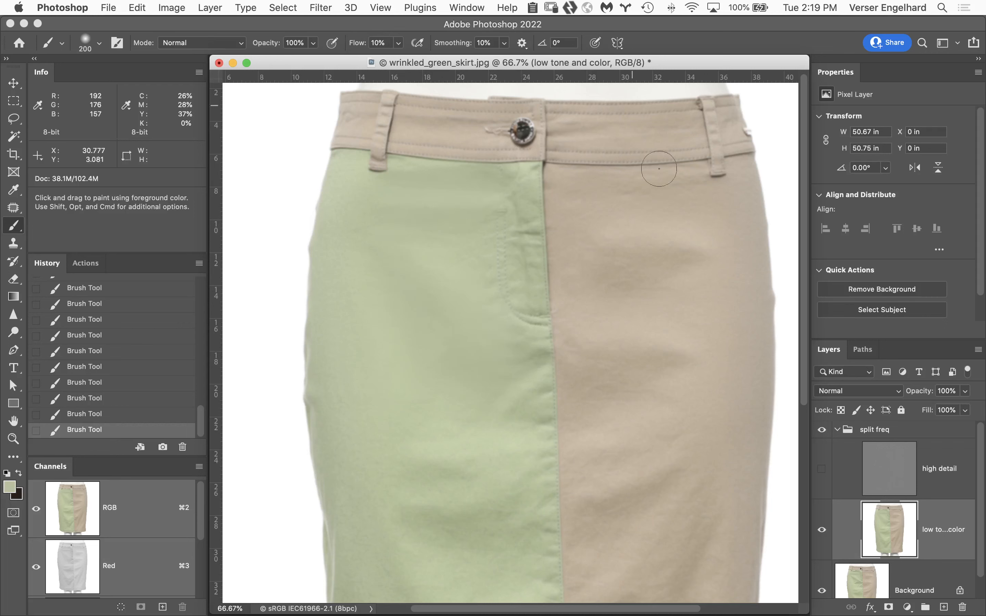
- Compare the skirt with the split freq group hidden and shown, and turn the high detail layer back on
click(824, 431)
click(824, 433)
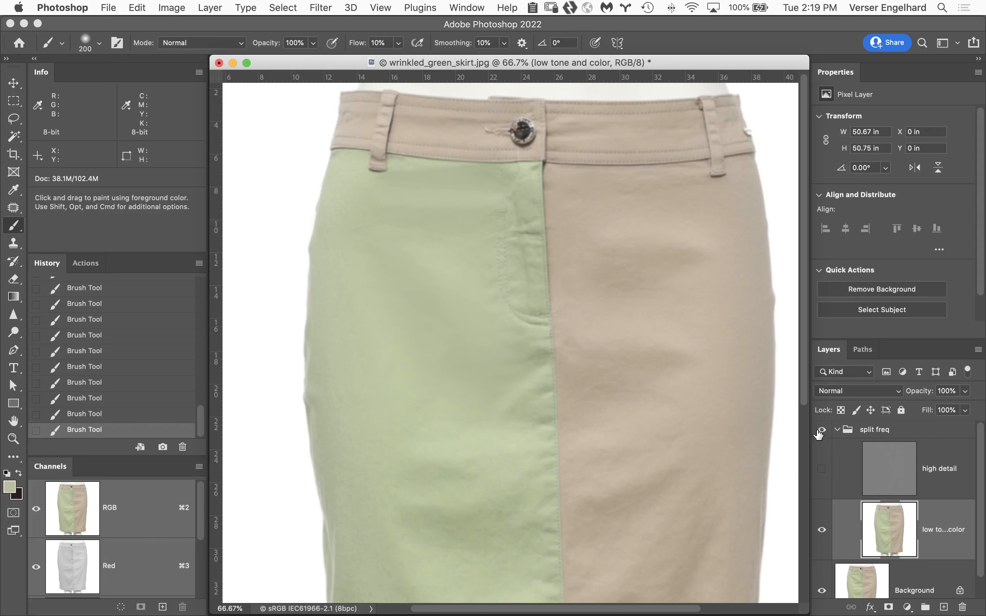
click(823, 473)
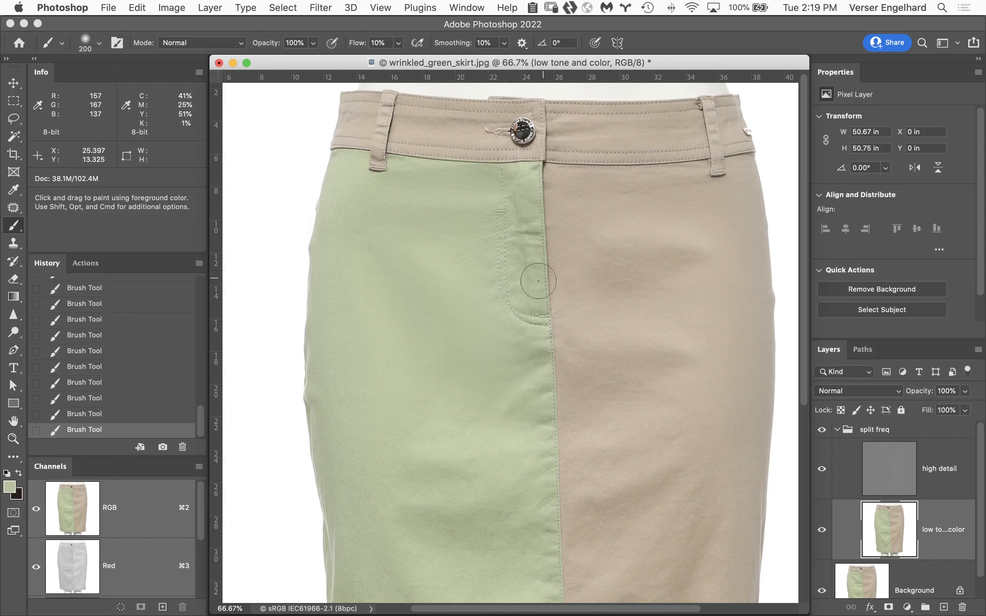
- Inspect the fabric texture of the retouched green area at 200%, including the effect of the high detail layer
super+click(450, 262)
super+click(517, 339)
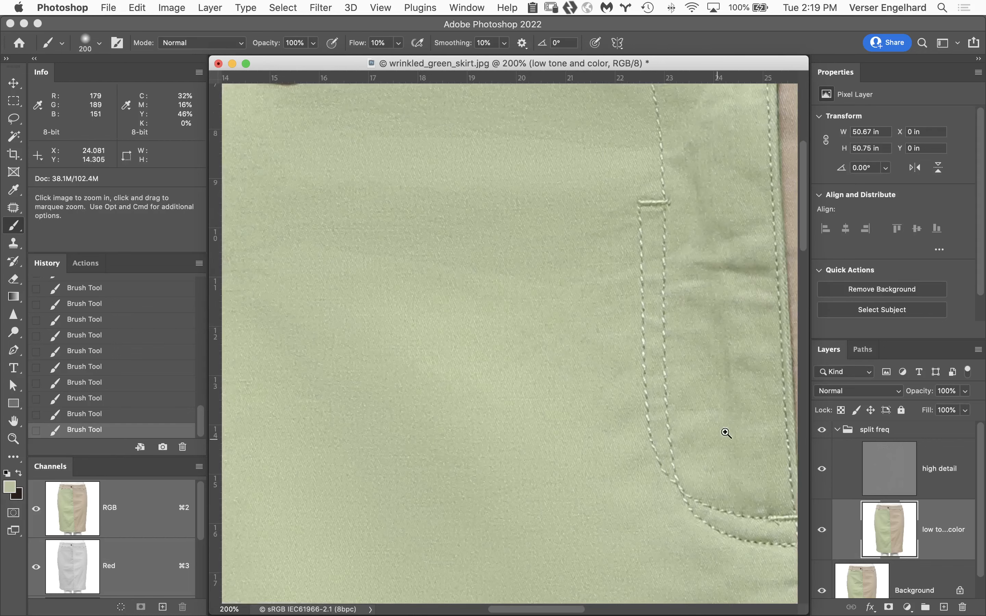
click(820, 472)
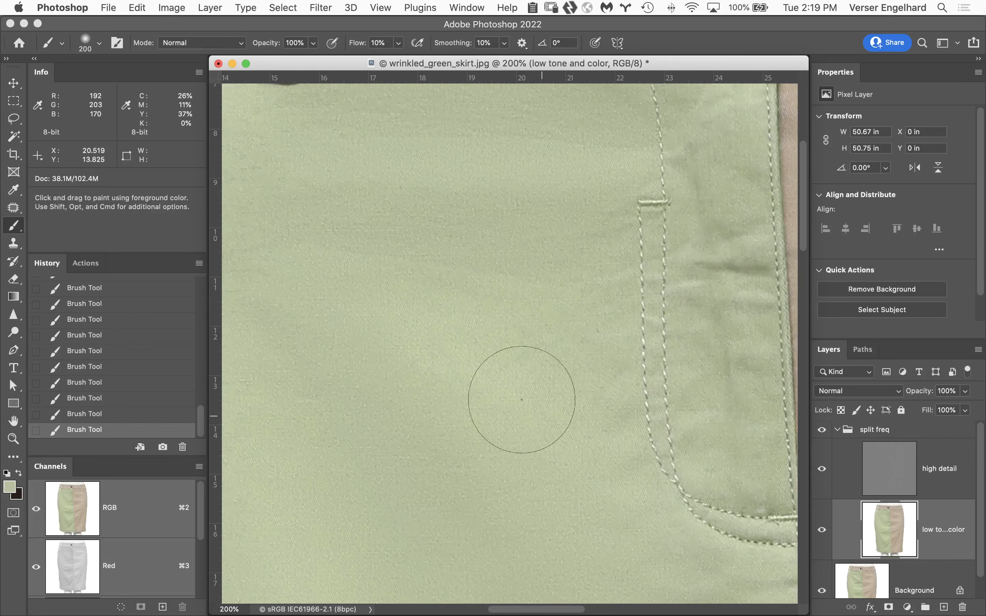
alt+super+click(465, 287)
alt+super+click(515, 324)
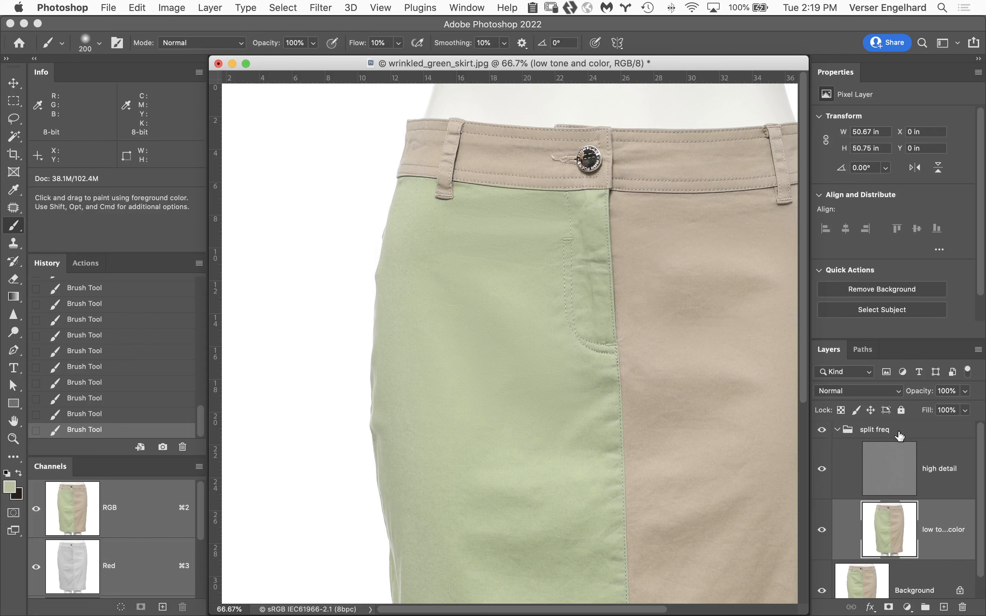
- Collapse the split freq group, rename it "split freq apply image" and hide it
click(862, 432)
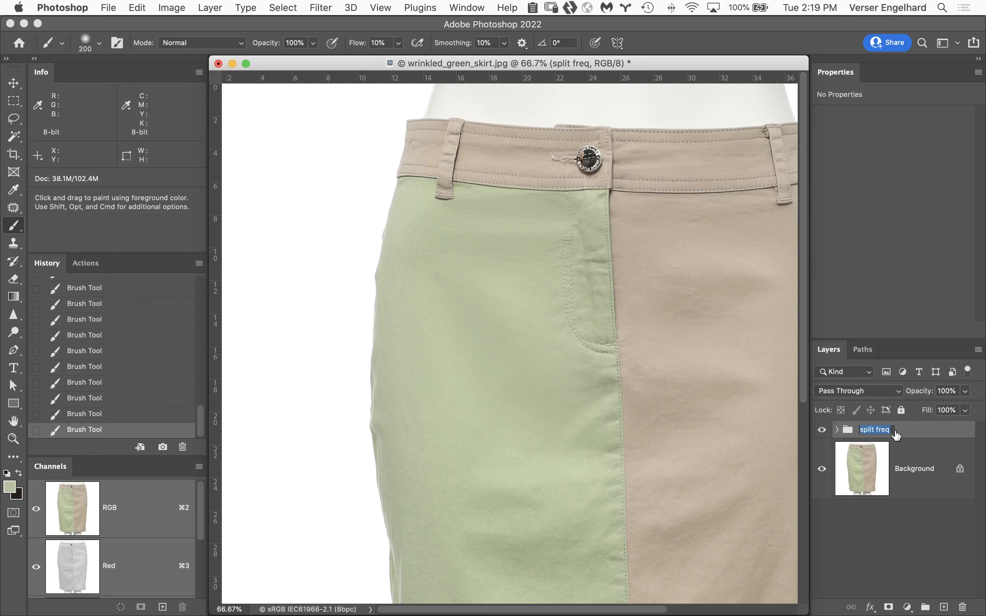
double_click(891, 431)
text(apply image)
key(Return)
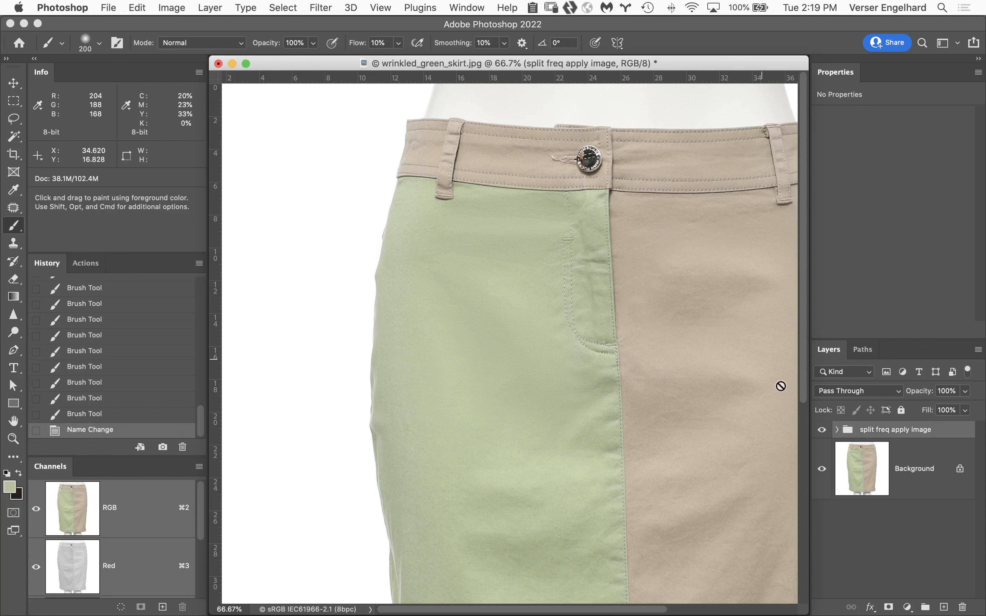
click(822, 430)
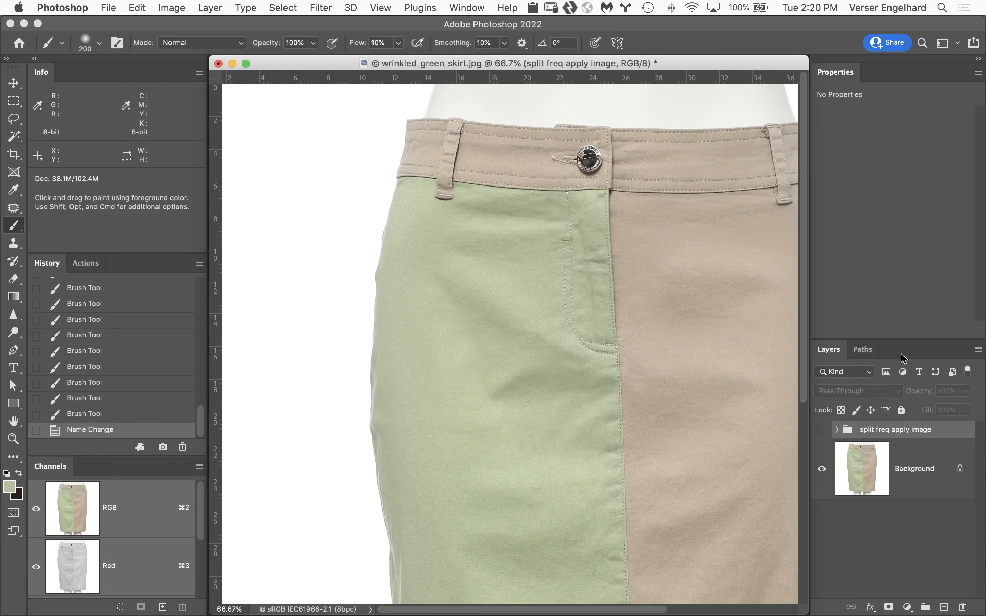
- Duplicate the Background layer twice
click(873, 468)
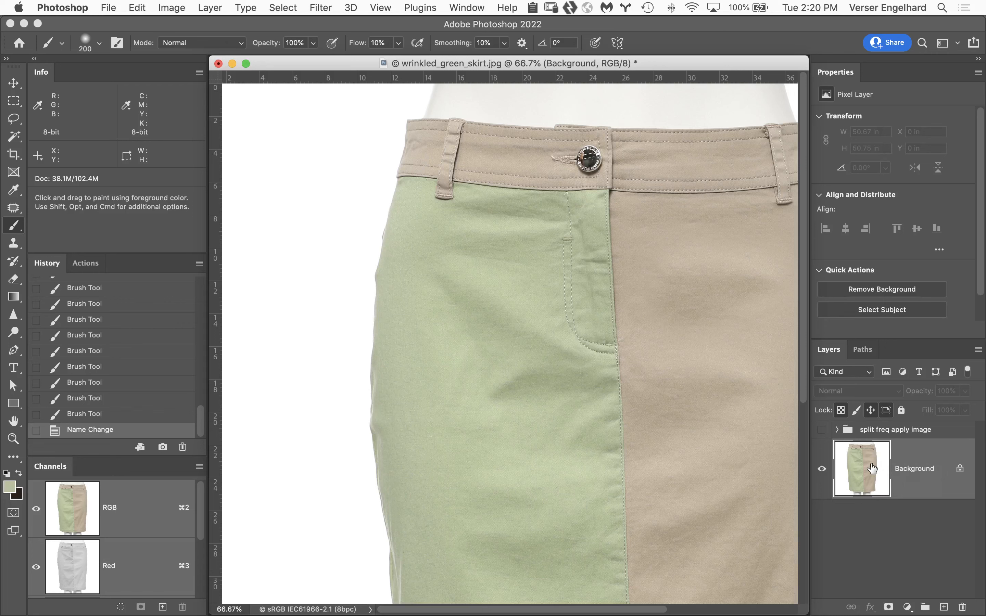
key(super+j)
key(super+j)
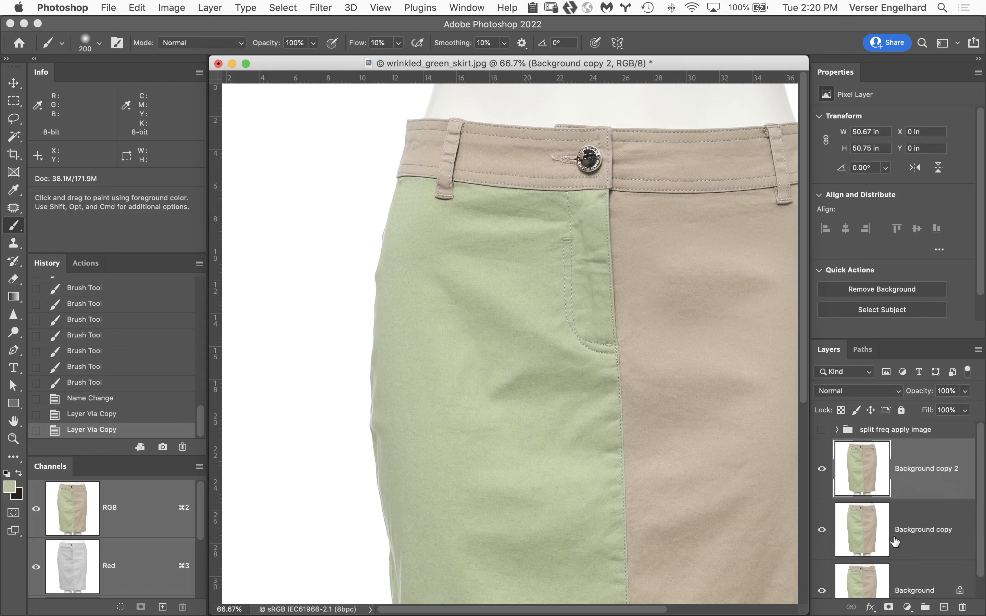
- Rename the lower Background copy "low 2" and the upper copy "high 2", leaving high 2 selected
double_click(914, 529)
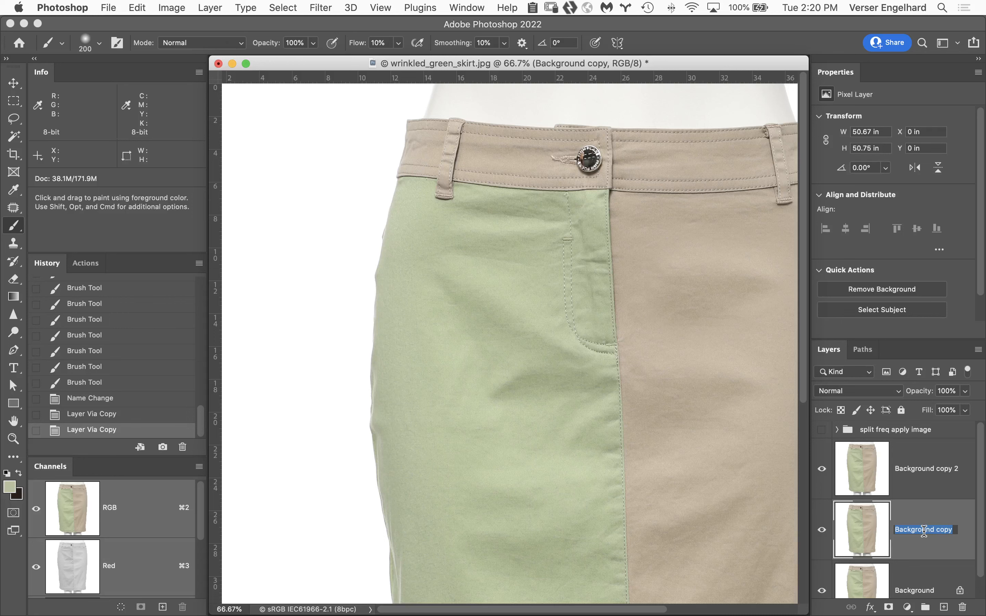
text(low 2)
double_click(903, 469)
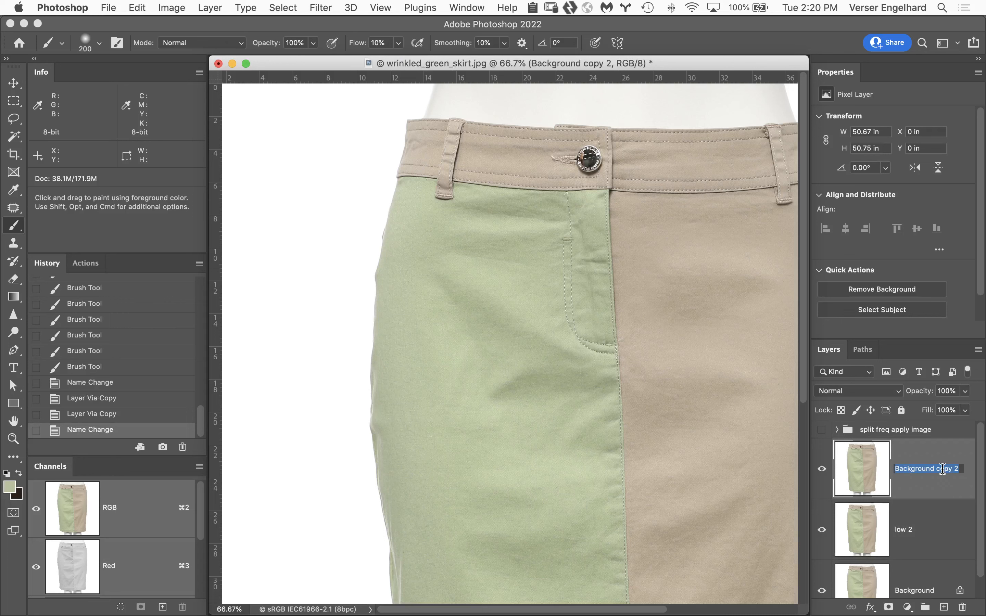
text(high 2)
click(936, 469)
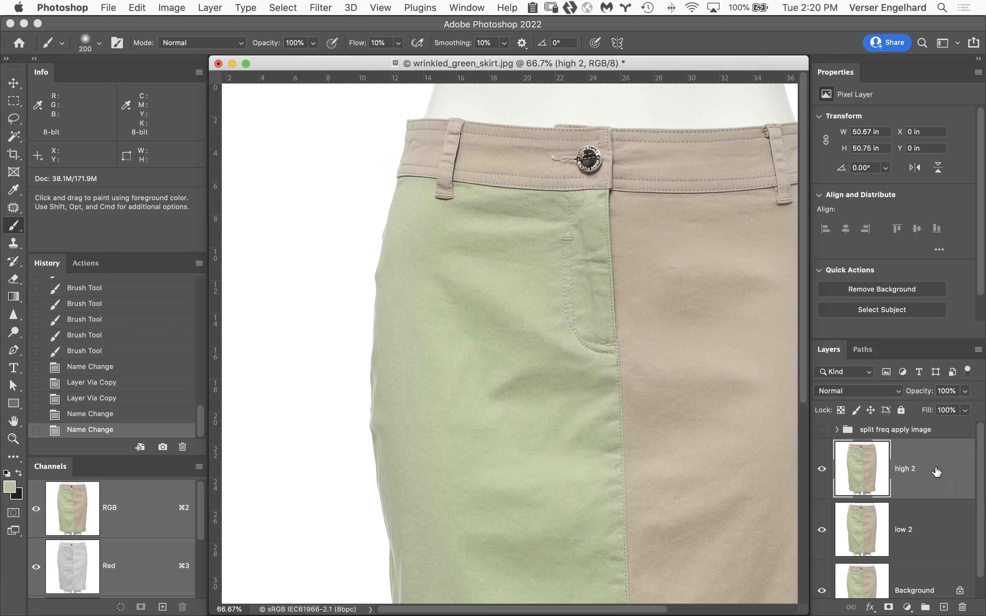
- Open the High Pass filter for the high 2 layer and place its dialog clear of the skirt
click(244, 609)
text(100)
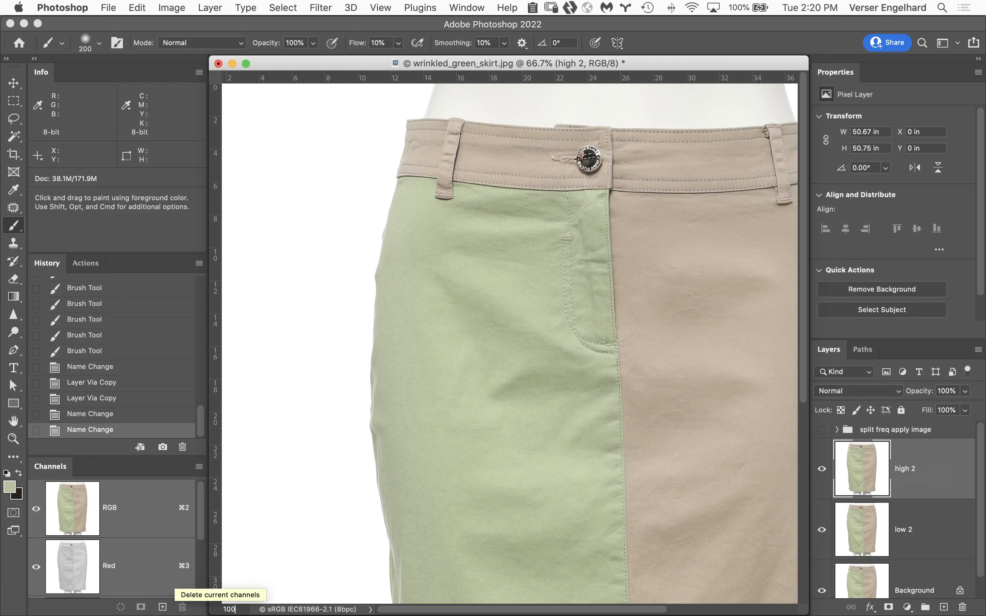
key(Return)
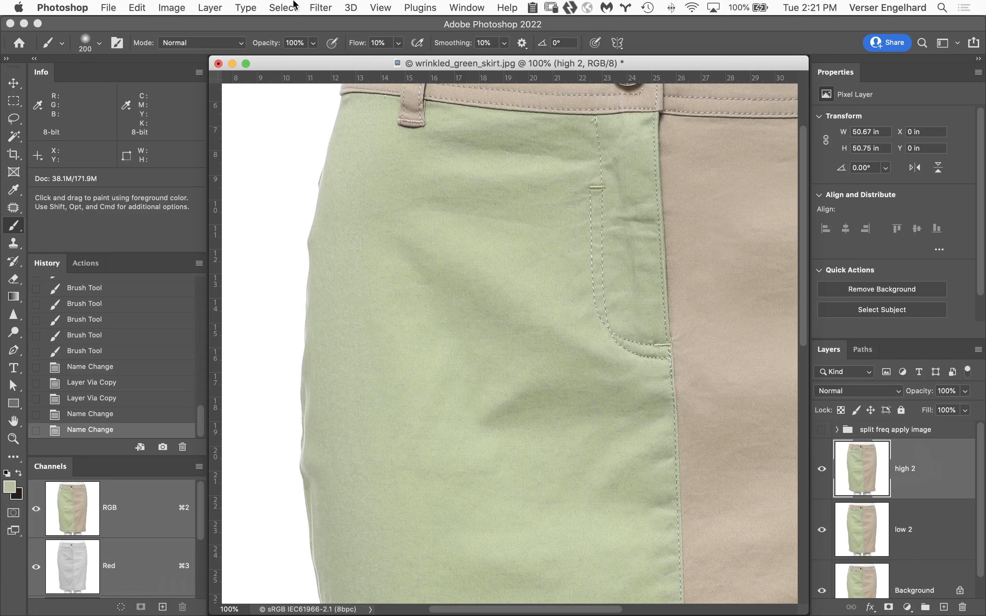
click(321, 7)
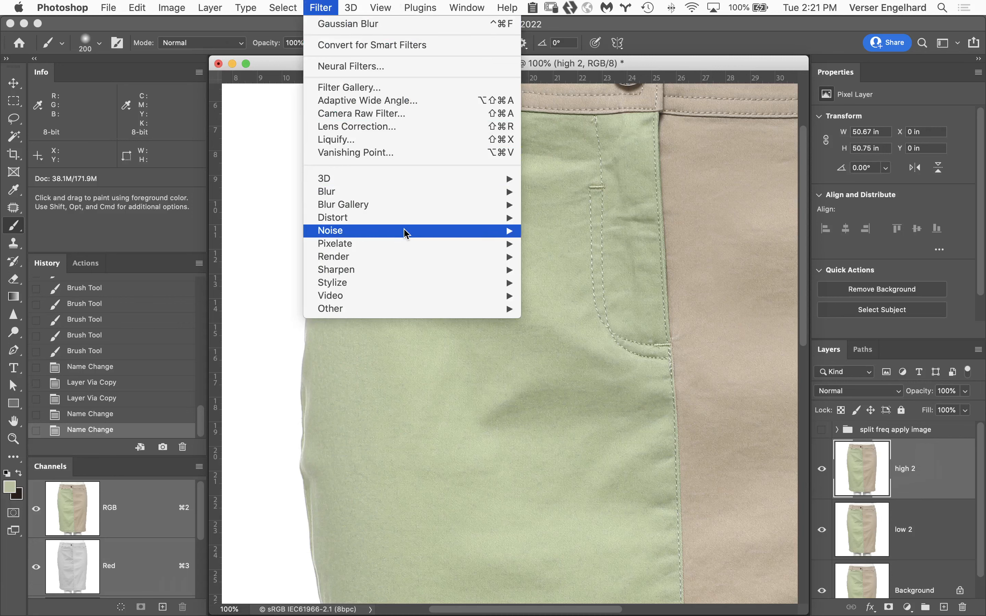
mouse_move(409, 310)
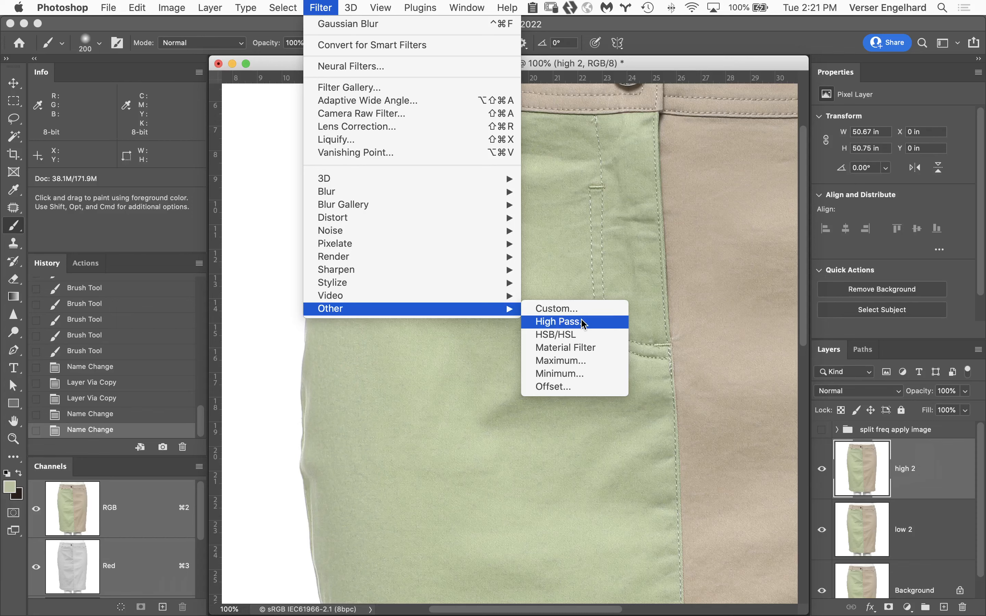
click(583, 322)
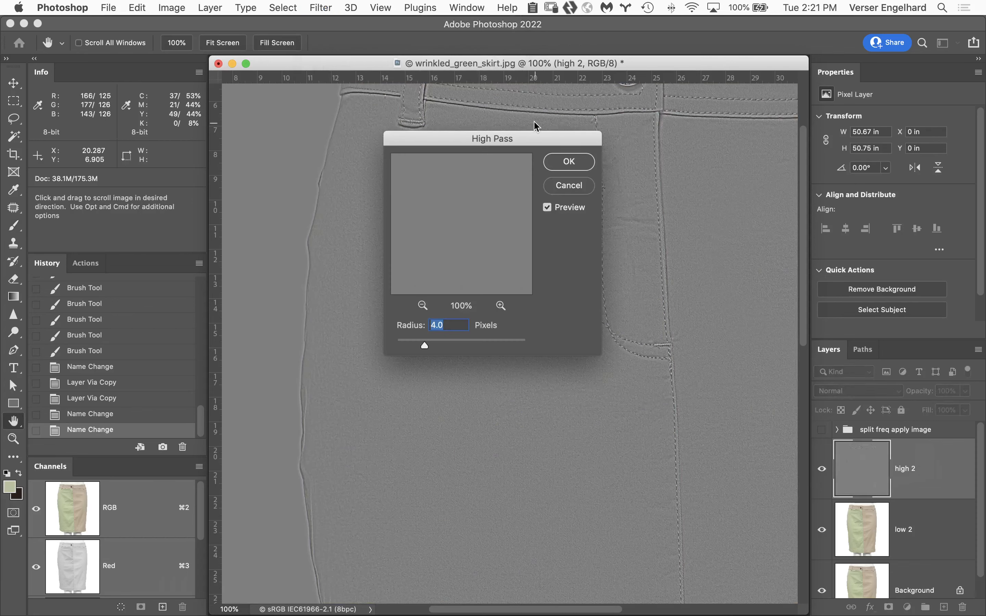
drag(535, 141, 930, 95)
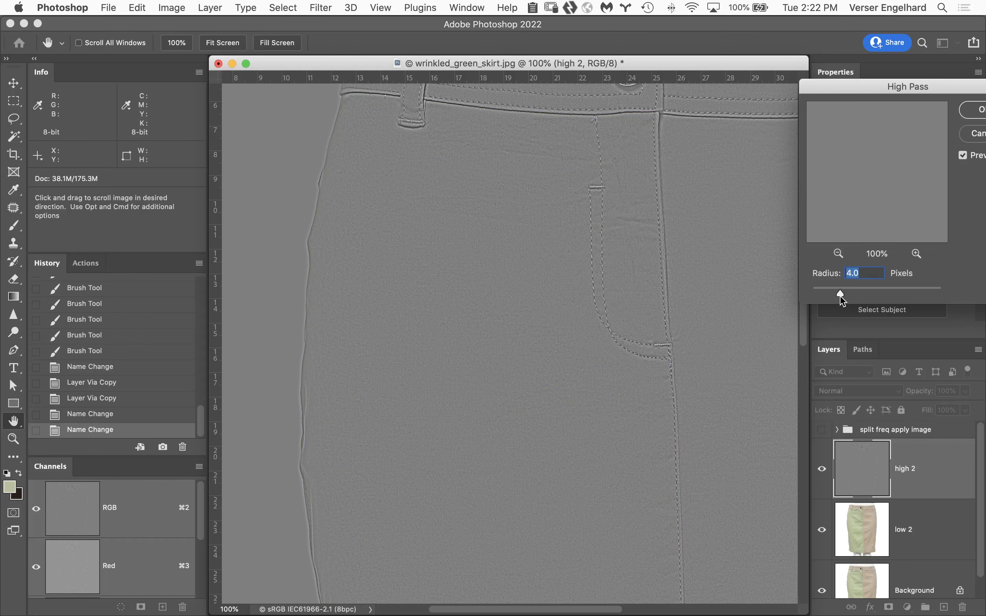
- Try High Pass radii of 0.1 and 2.0 pixels, checking the fabric texture and pocket stitching up close
drag(842, 300, 743, 299)
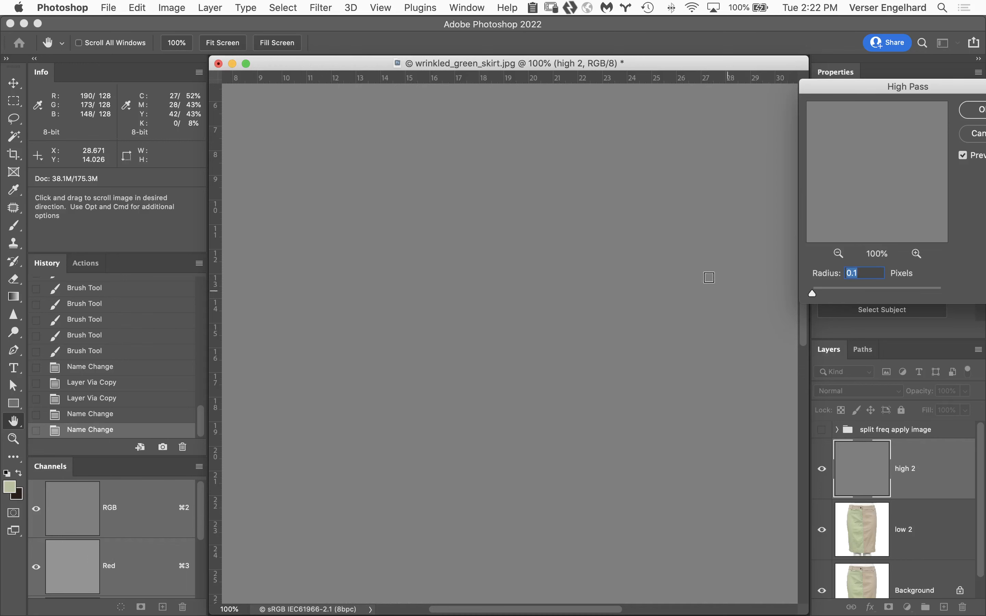
key(super)
super+click(535, 278)
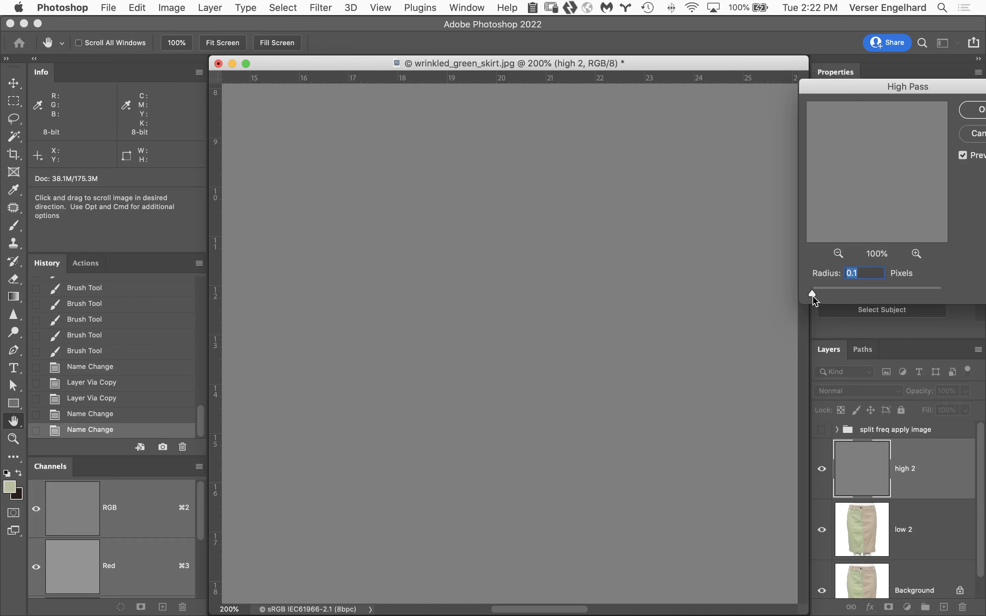
drag(813, 293, 819, 294)
drag(819, 296, 827, 296)
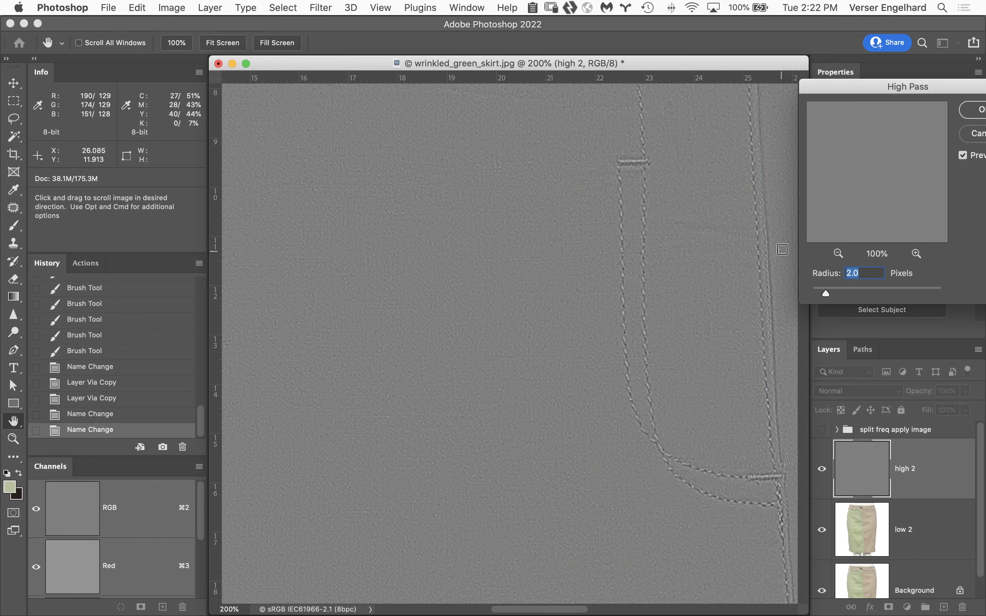
alt+click(691, 228)
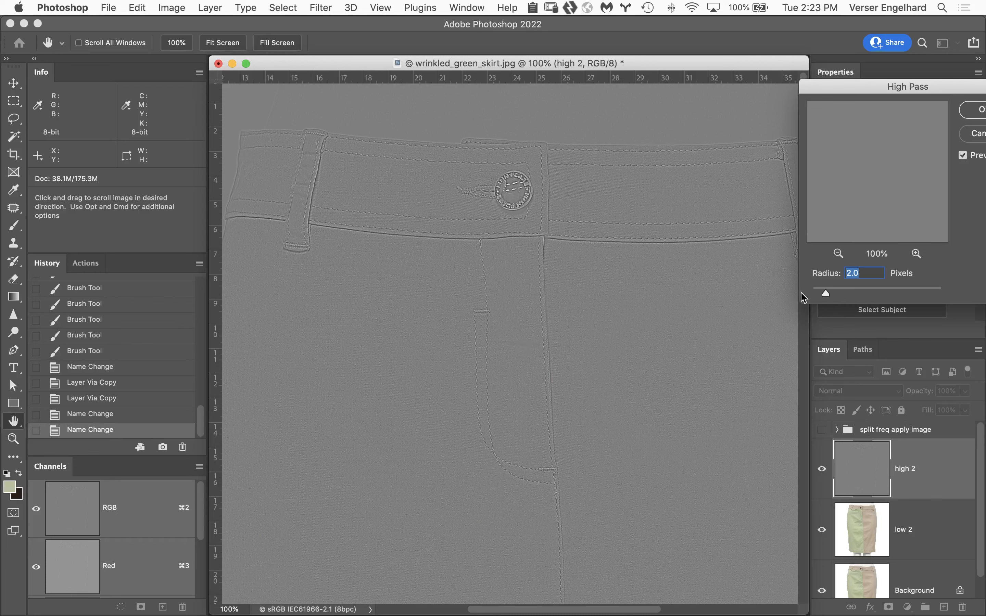
- Try a High Pass radius of 3.0 pixels and inspect the fabric below the waistband in close-up
drag(825, 294, 834, 296)
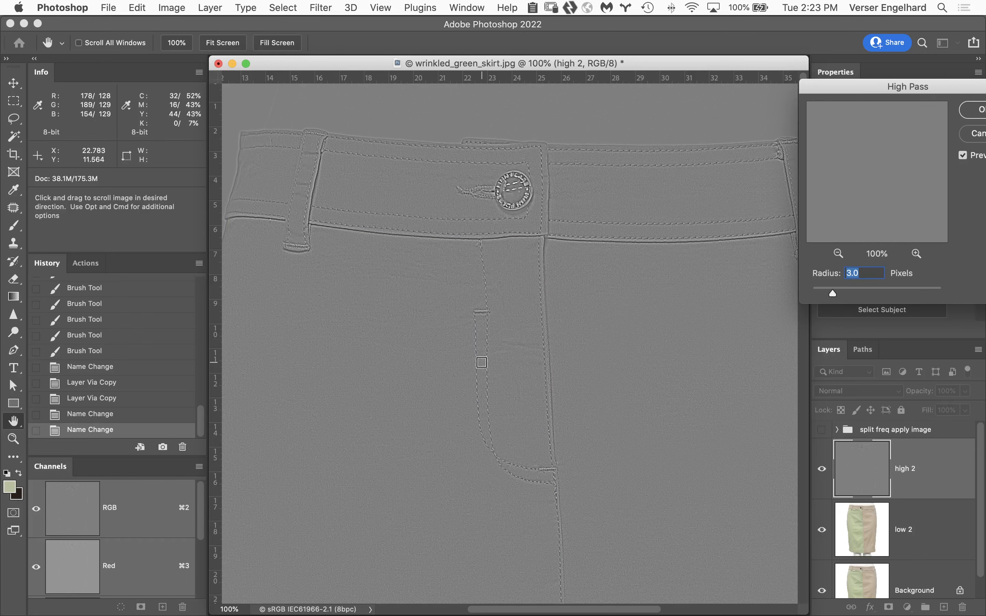
super+click(433, 372)
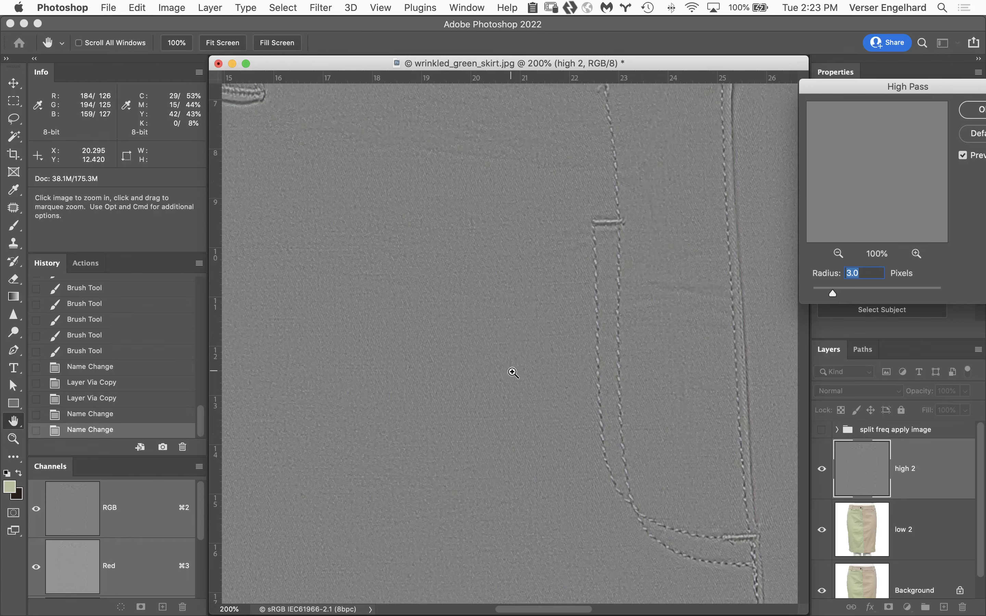
scroll(581, 416, up, 3)
scroll(581, 415, up, 2)
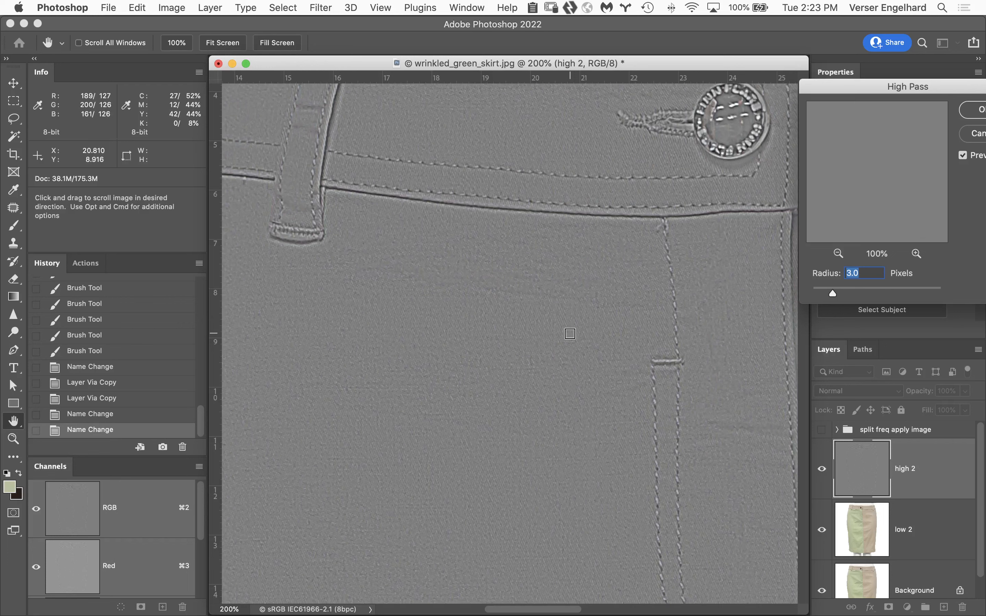
alt+click(565, 295)
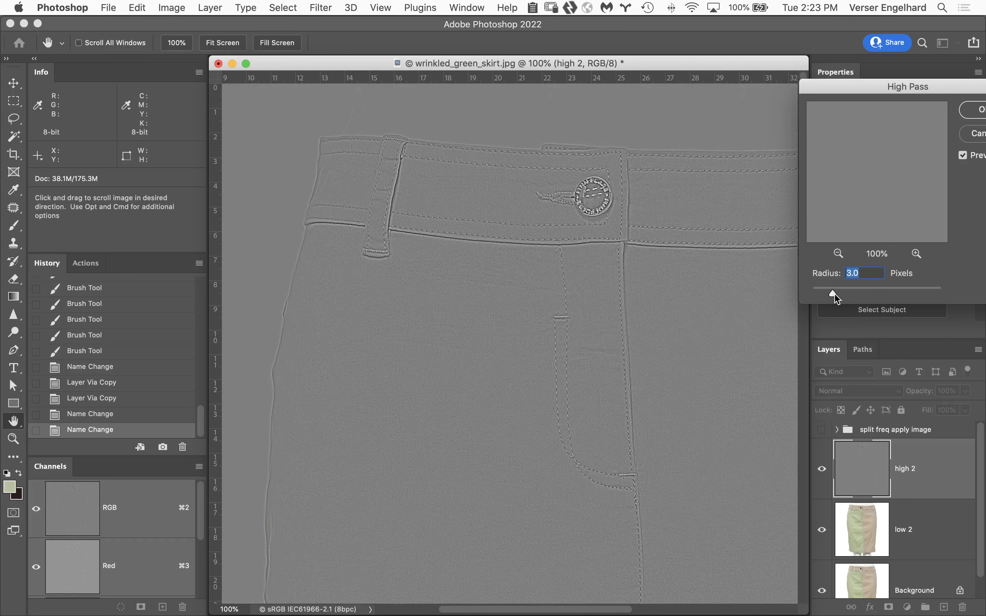
- Try High Pass radii of 5.0, 8.2 and 28.9 pixels, and reduce the radius to 4.0 pixels
drag(835, 294, 847, 296)
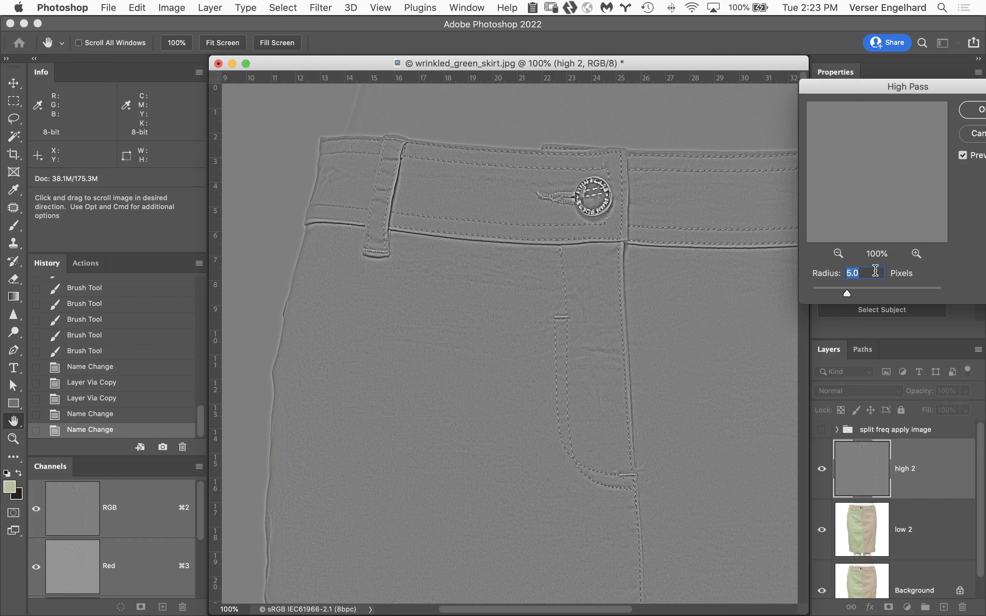
drag(847, 294, 860, 300)
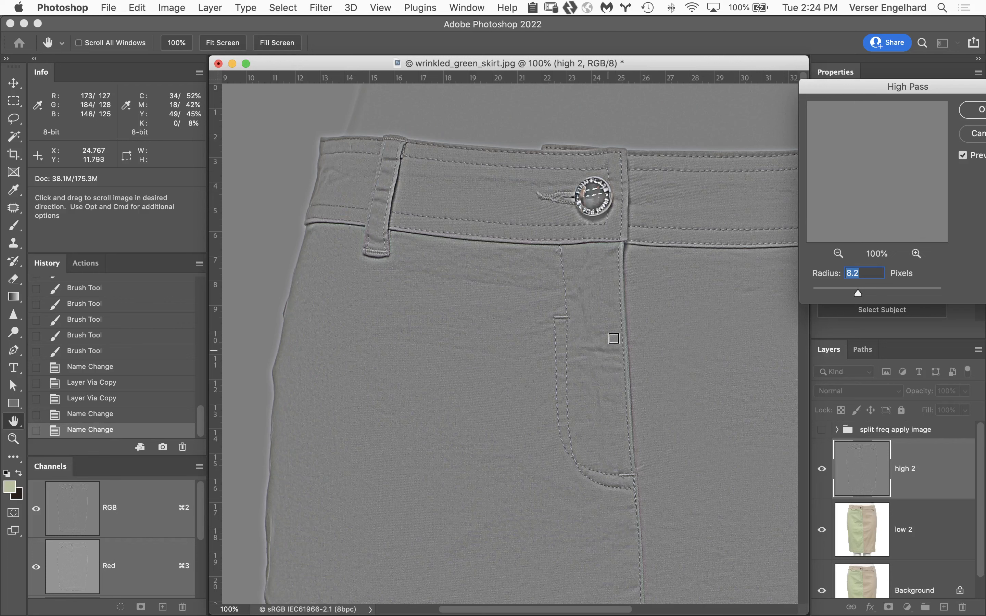
drag(859, 287, 873, 293)
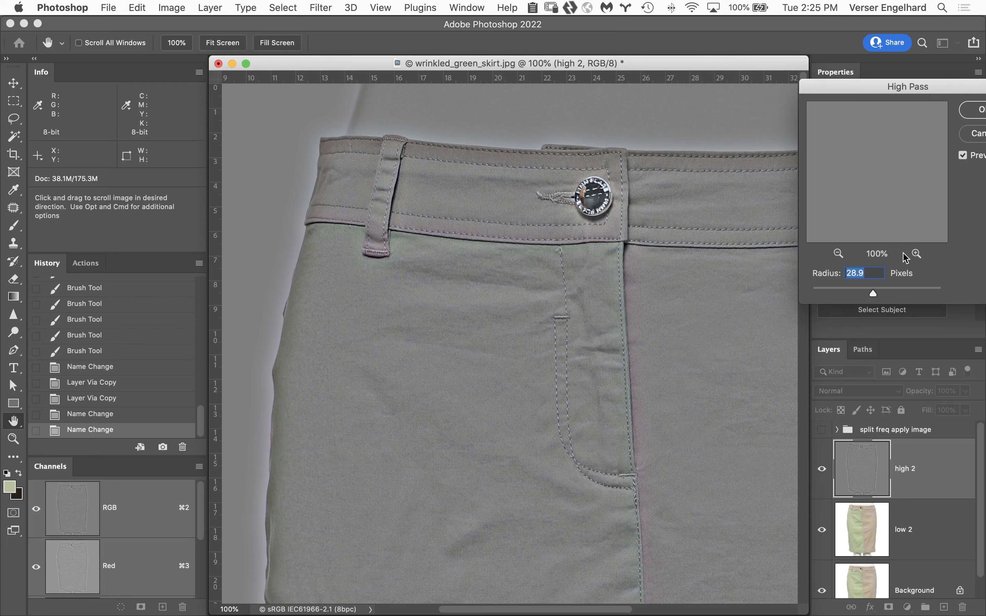
drag(874, 293, 841, 292)
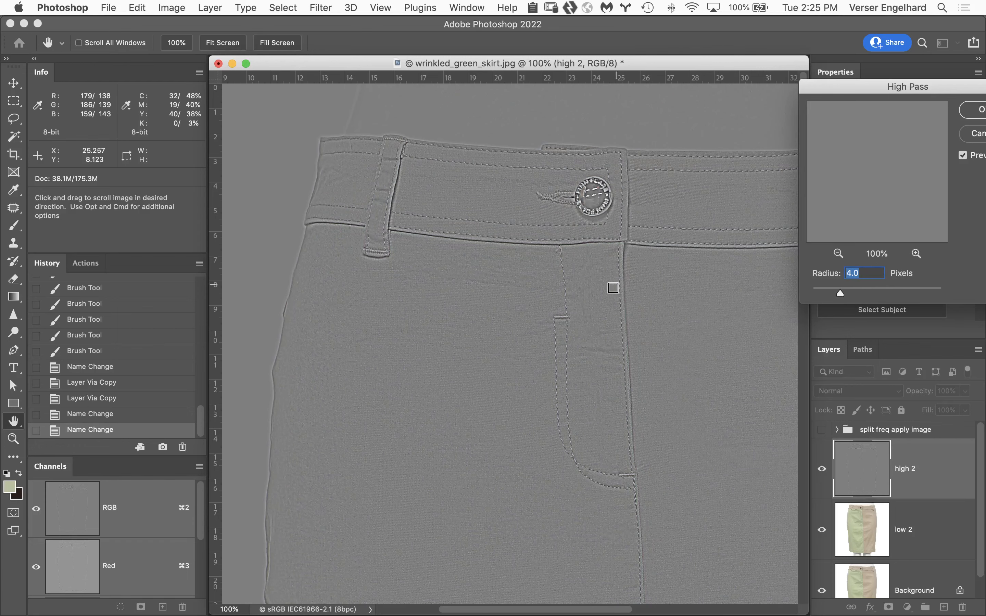
- Set the High Pass radius to 3 pixels, check the pocket area, and apply the filter to high 2
super+click(528, 310)
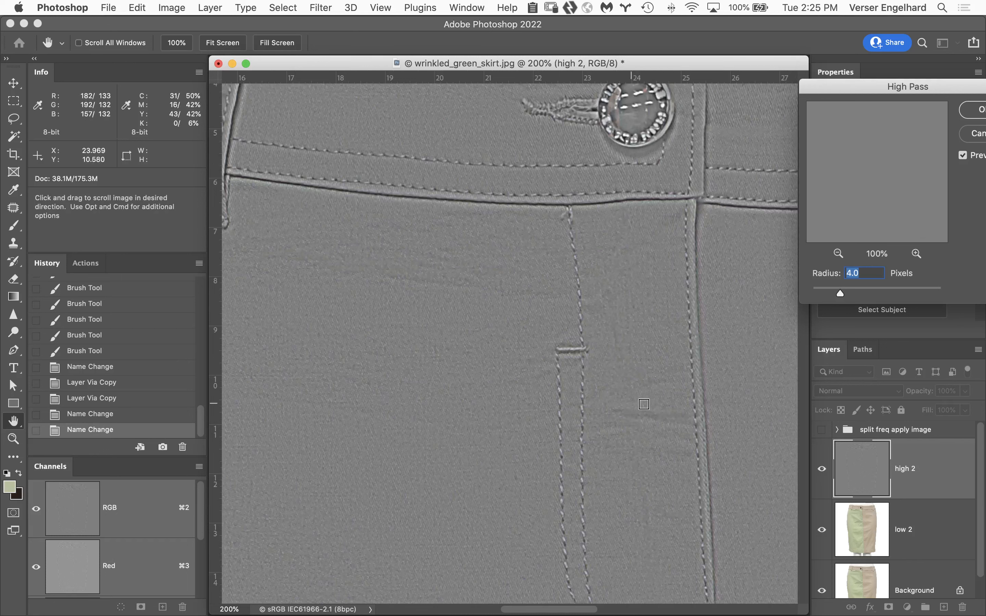
text(3)
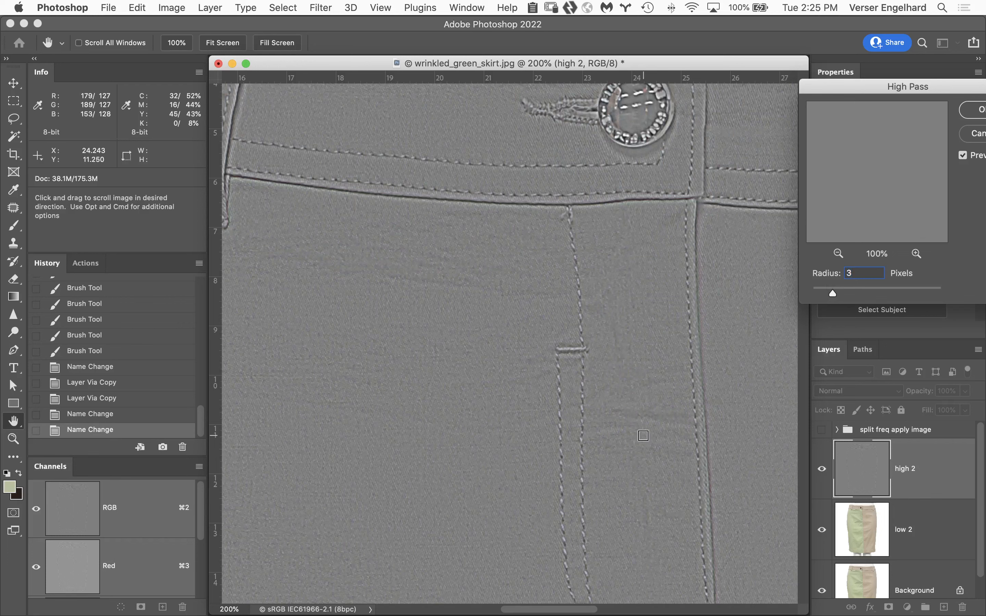
key(super)
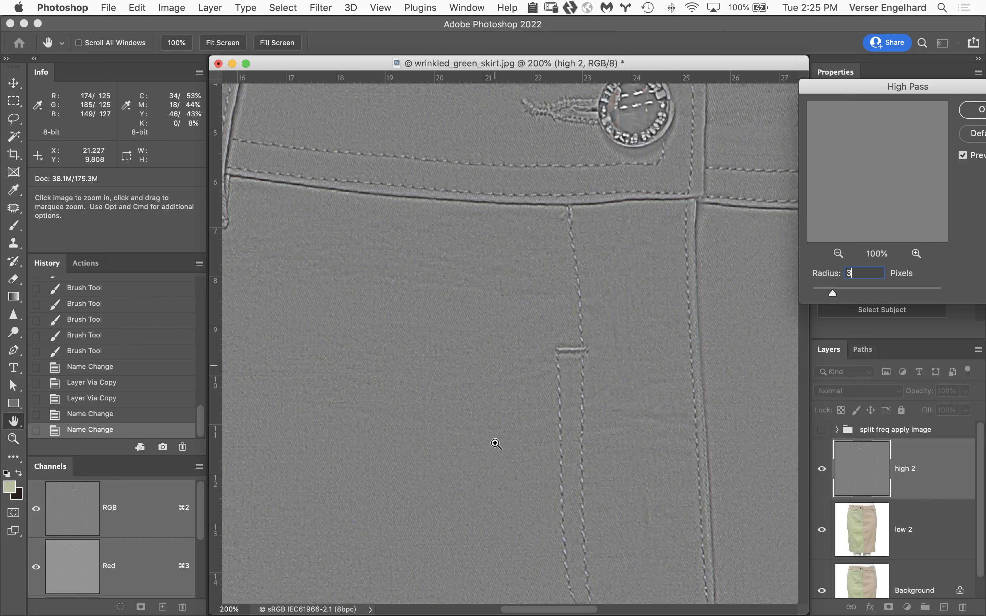
drag(512, 473, 516, 430)
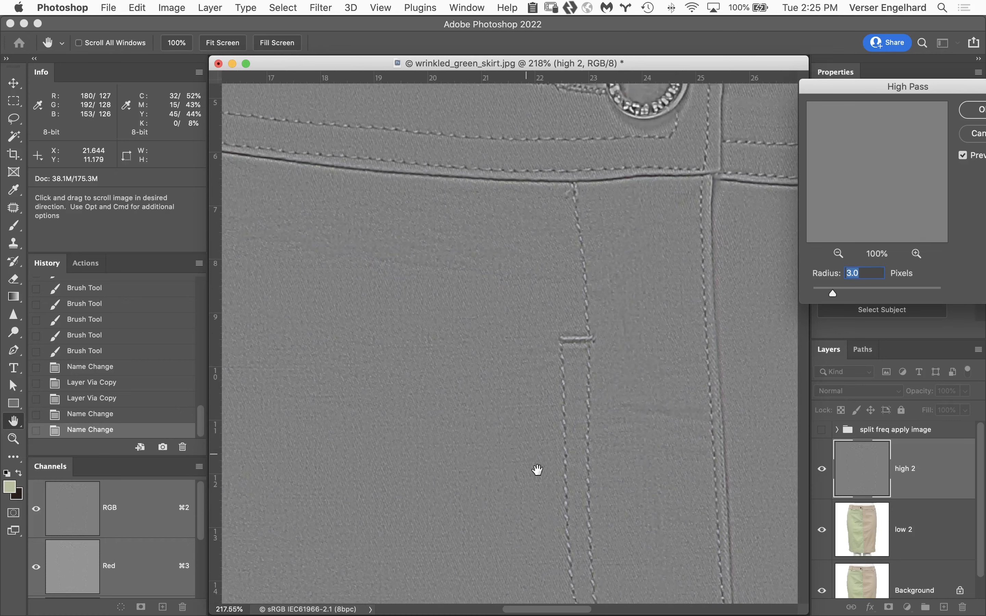
scroll(535, 338, down, 3)
alt+click(546, 346)
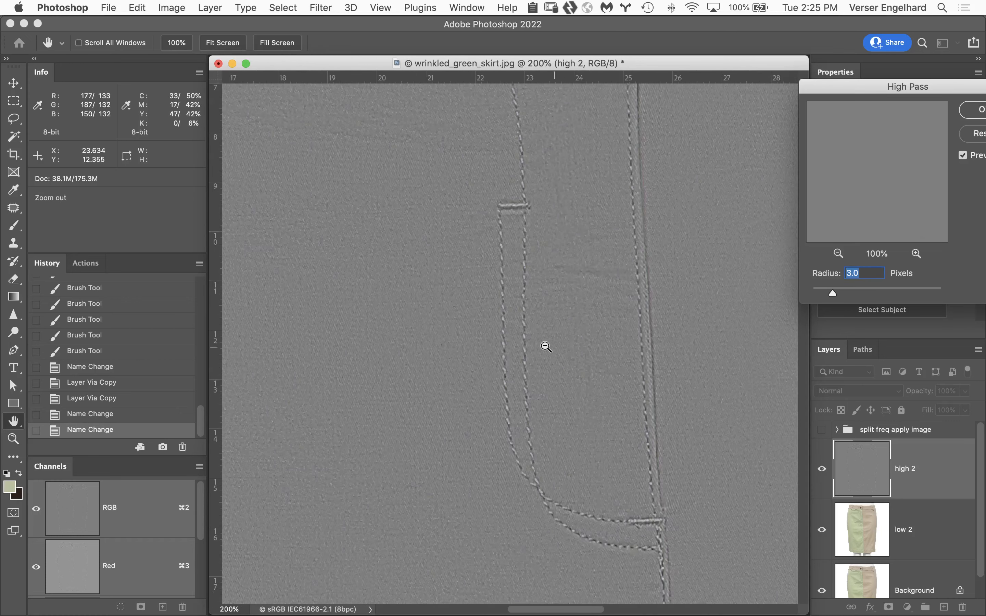
alt+click(546, 347)
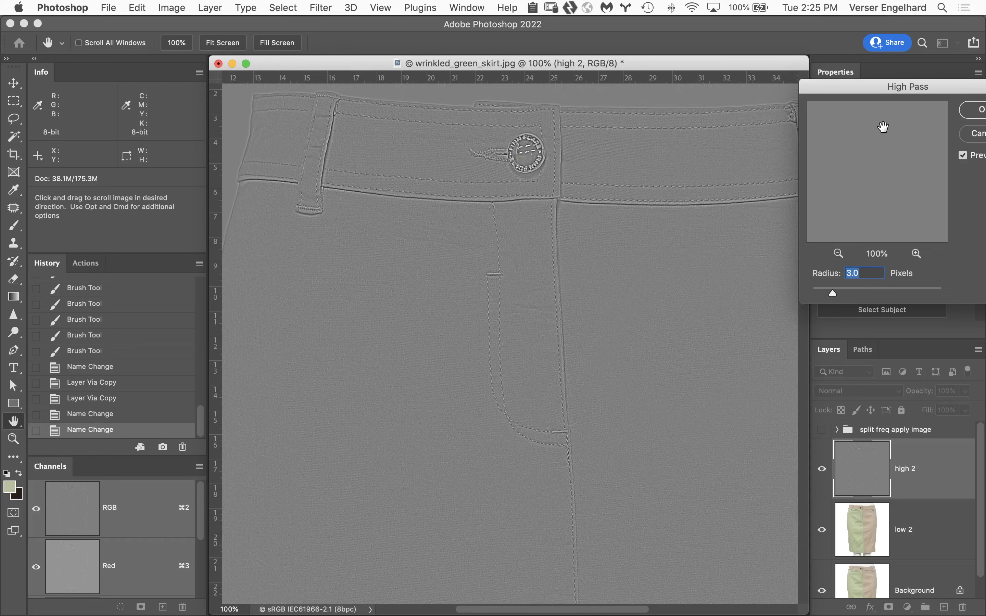
drag(883, 83, 829, 75)
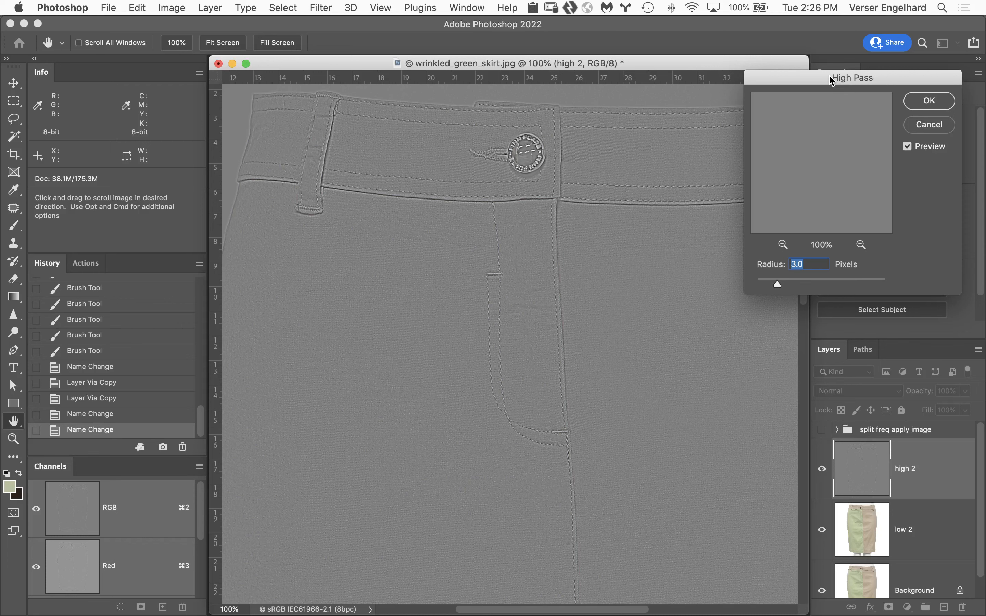
click(924, 105)
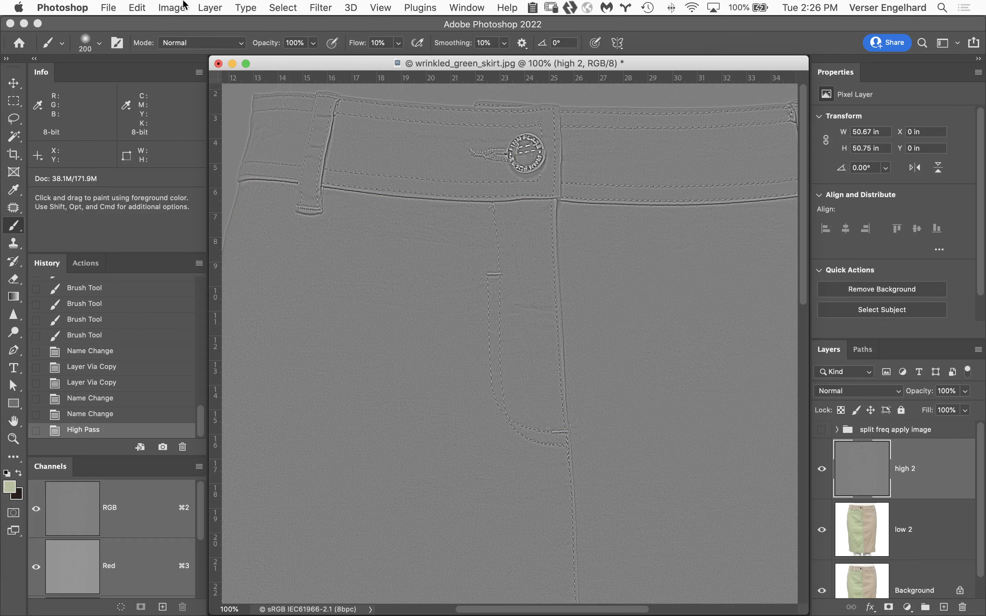
- Open Brightness/Contrast for the high 2 layer and try a contrast of -50 with legacy behavior off
click(171, 8)
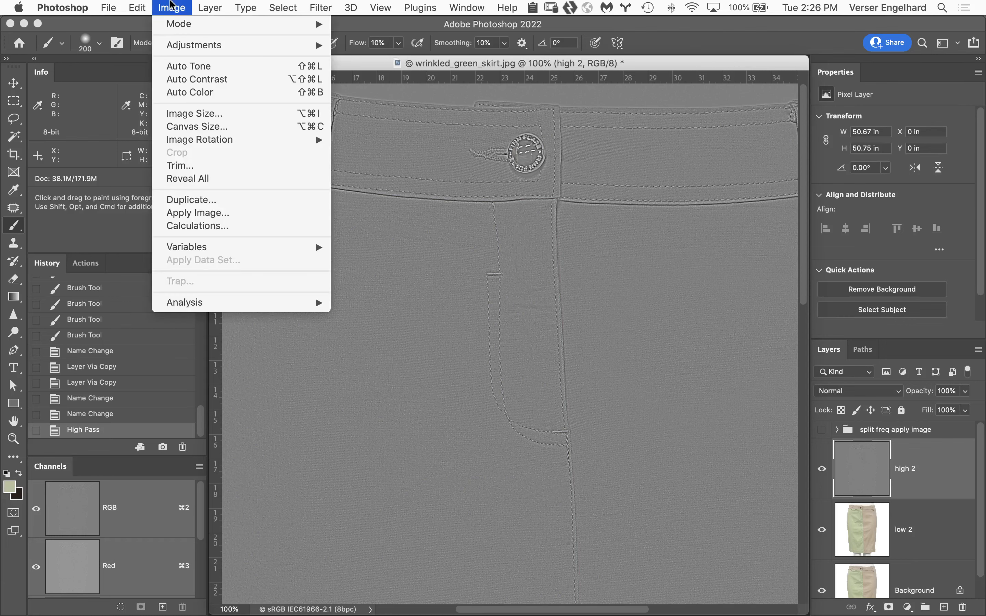
mouse_move(183, 45)
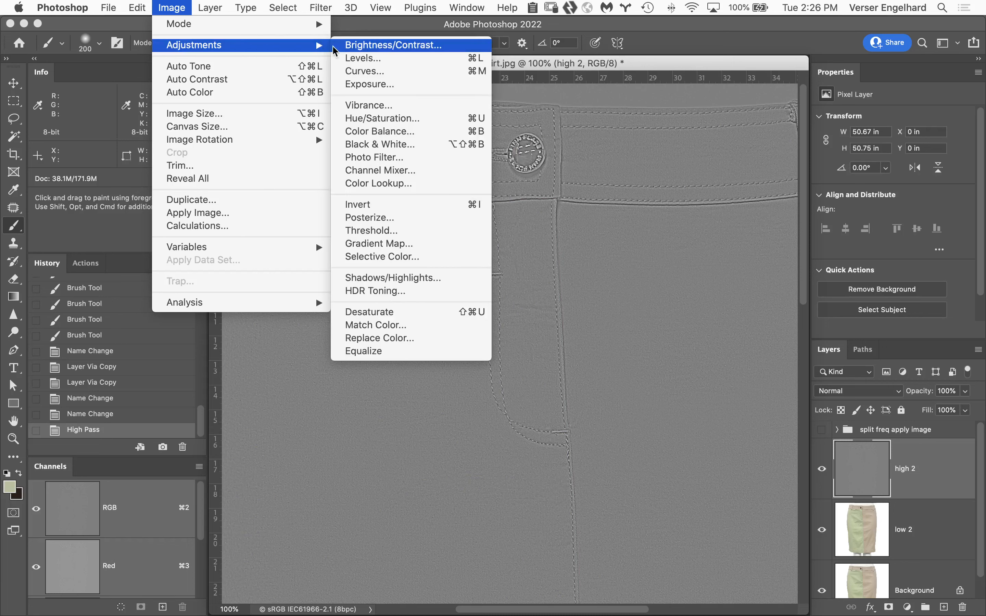
click(381, 45)
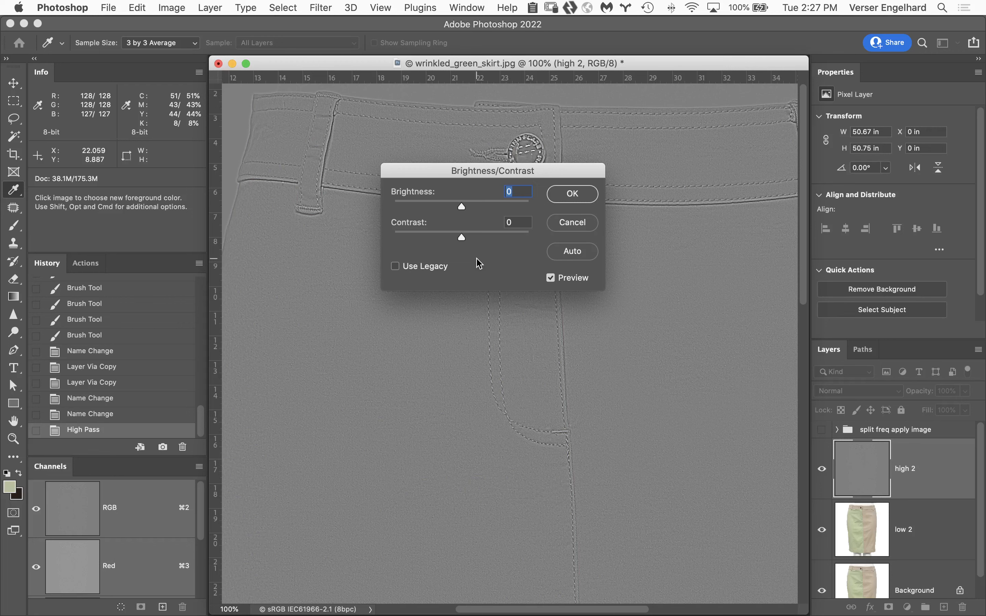
click(394, 266)
click(394, 266)
drag(462, 240, 394, 244)
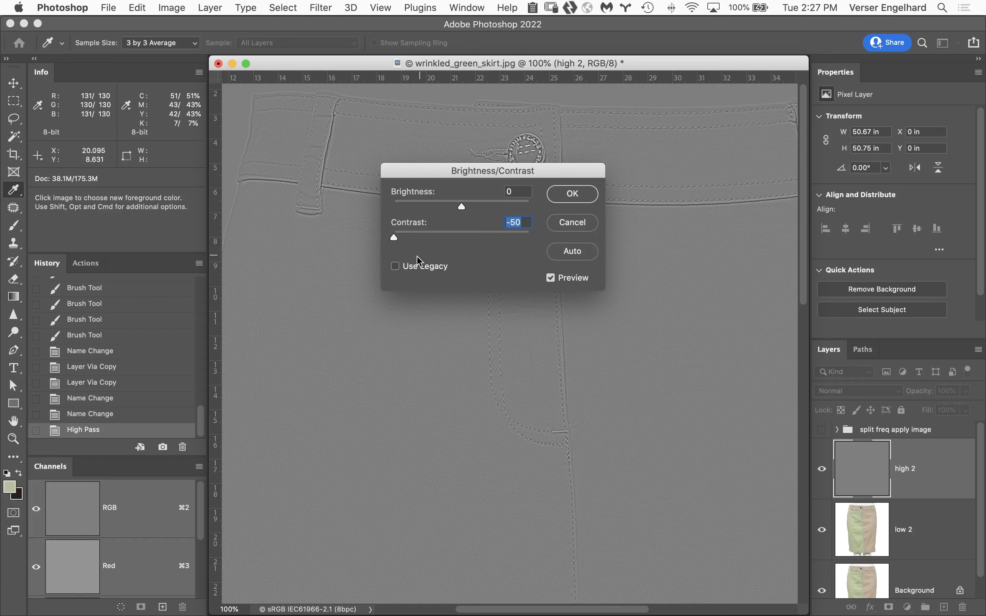
- Enable legacy behavior, set the contrast to -50, and apply the adjustment to high 2
click(395, 267)
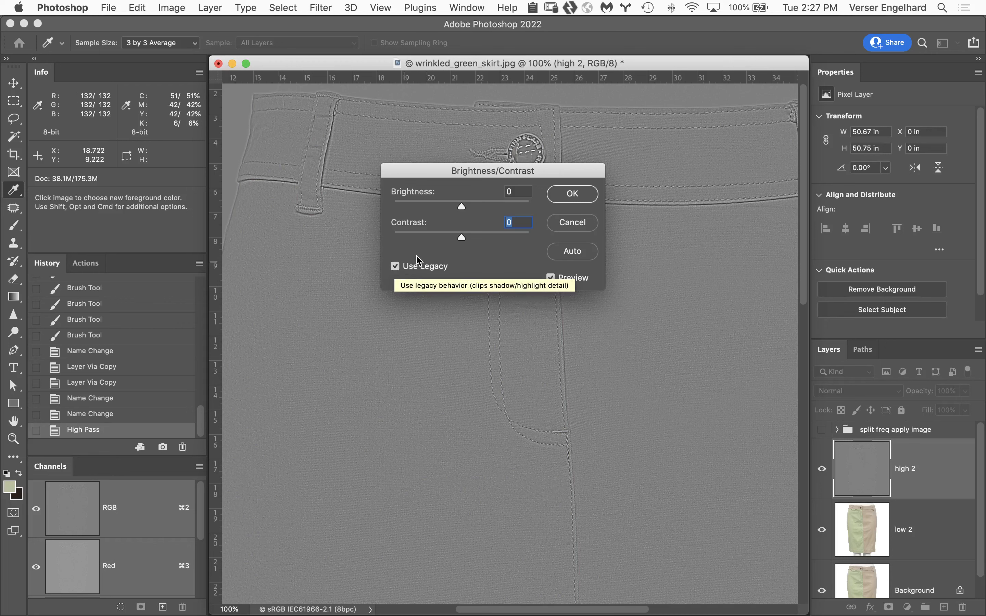
drag(461, 238, 428, 235)
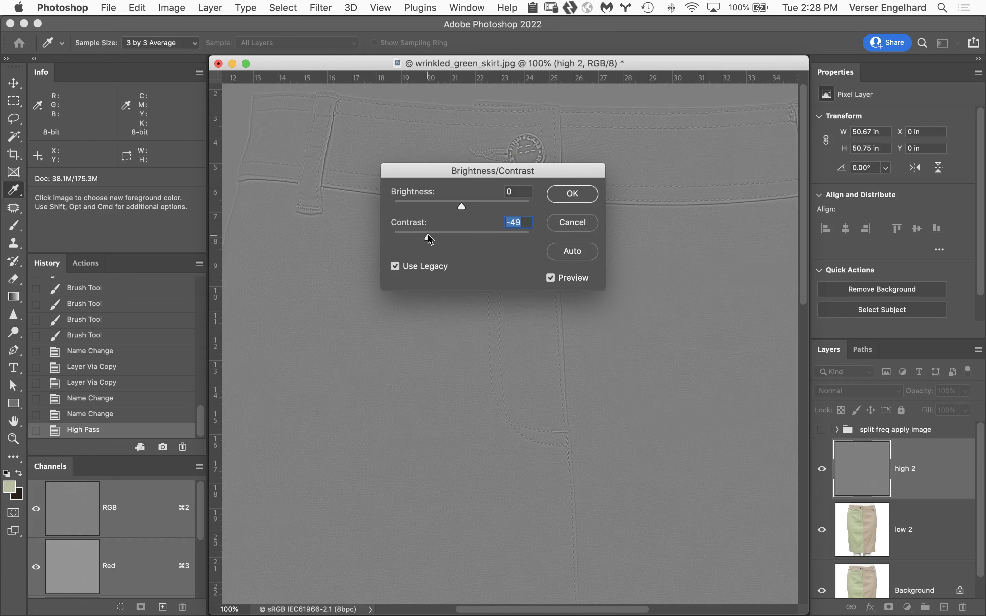
click(523, 222)
key(BackSpace)
key(BackSpace)
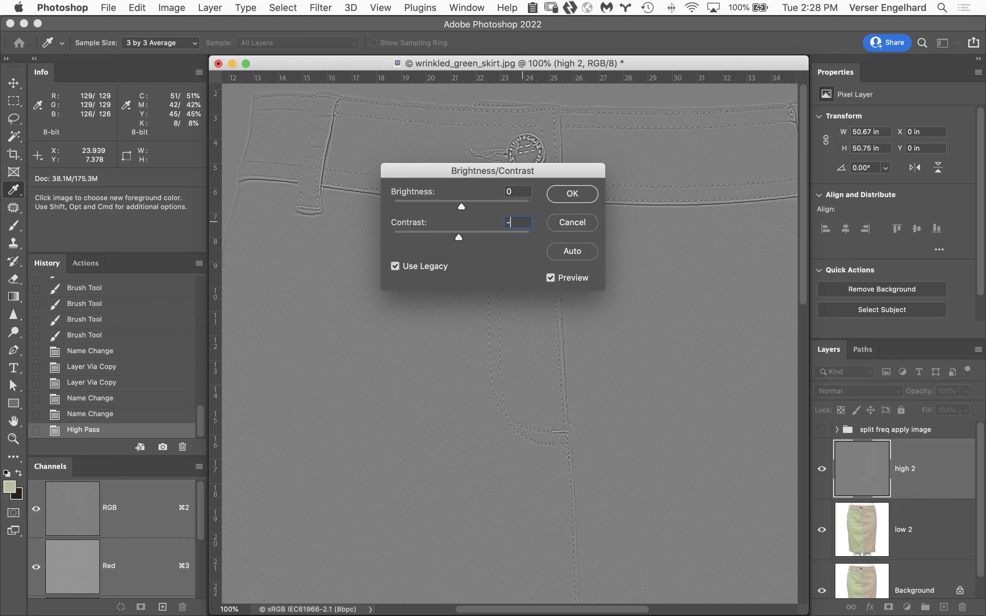
text(50)
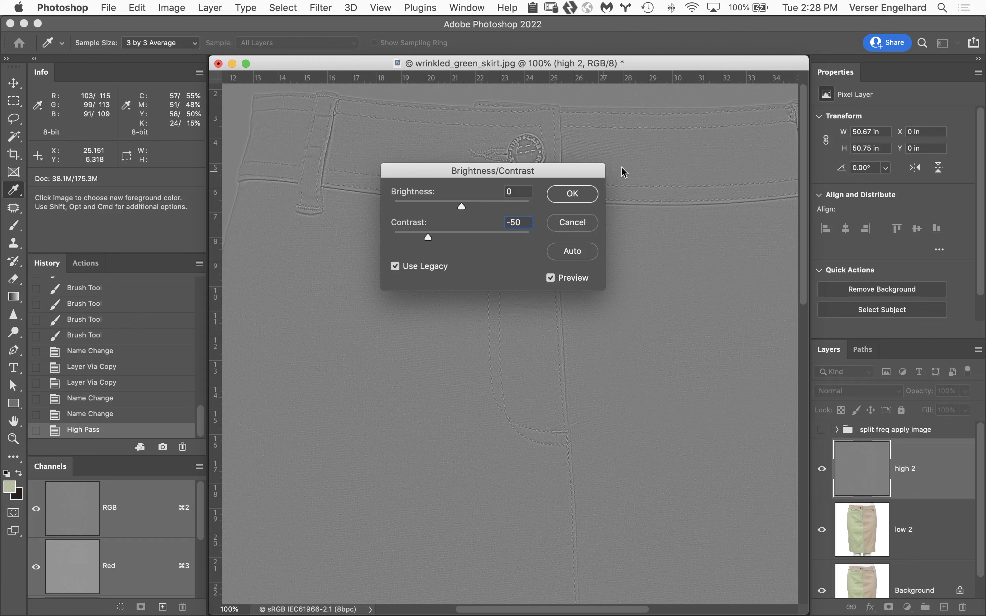
click(572, 194)
- Set the high 2 layer's blending mode to Linear Light
key(b)
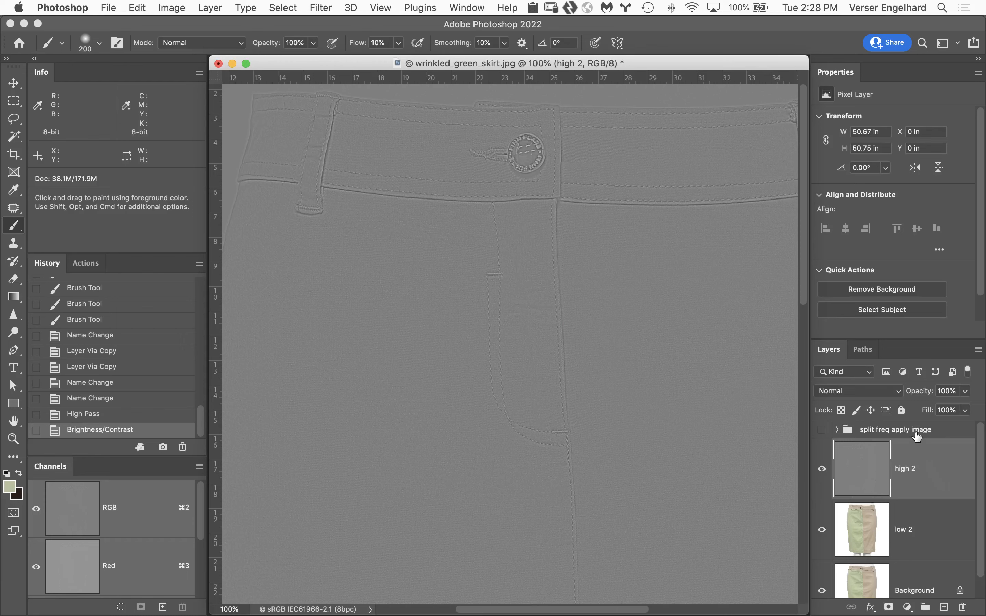
click(871, 392)
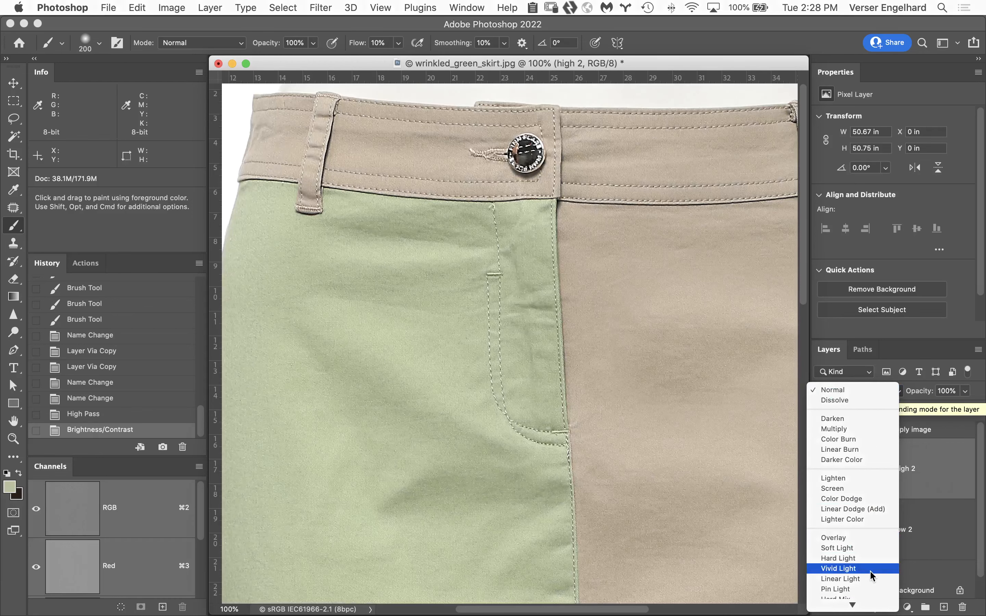
click(869, 576)
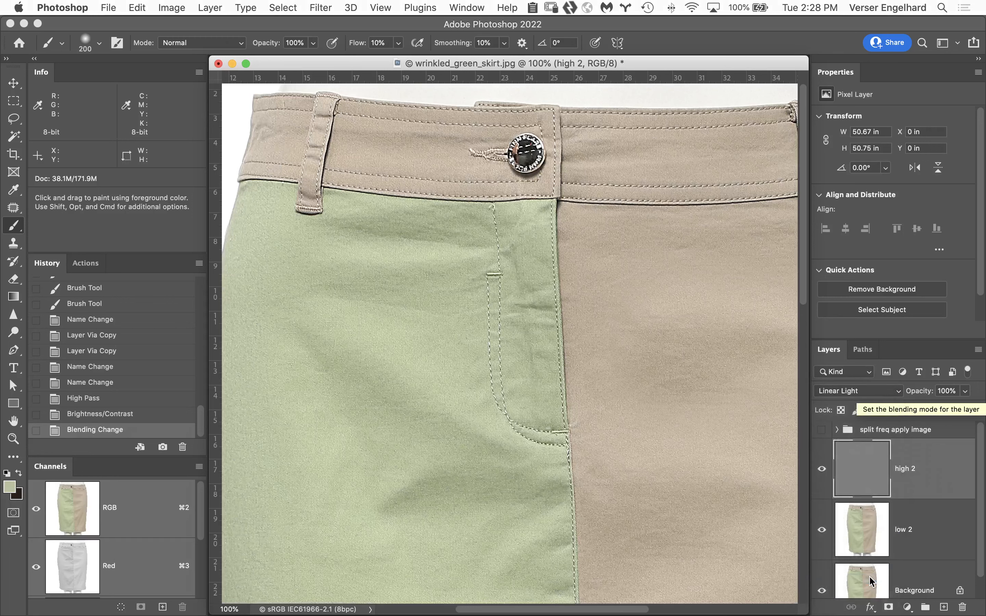
- Apply a Gaussian Blur with a 3-pixel radius to the low 2 layer
click(949, 524)
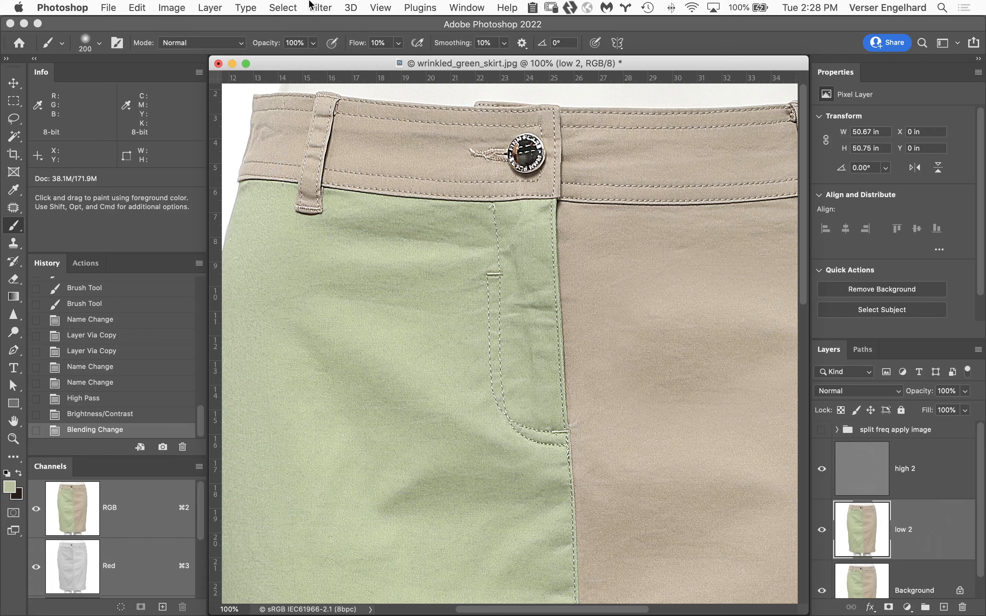
click(321, 7)
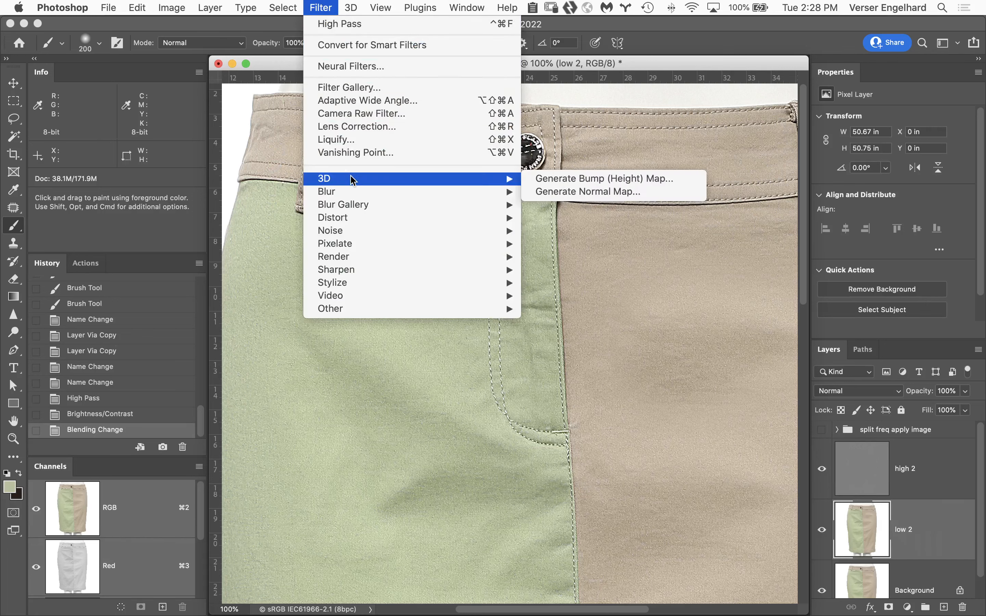
mouse_move(355, 193)
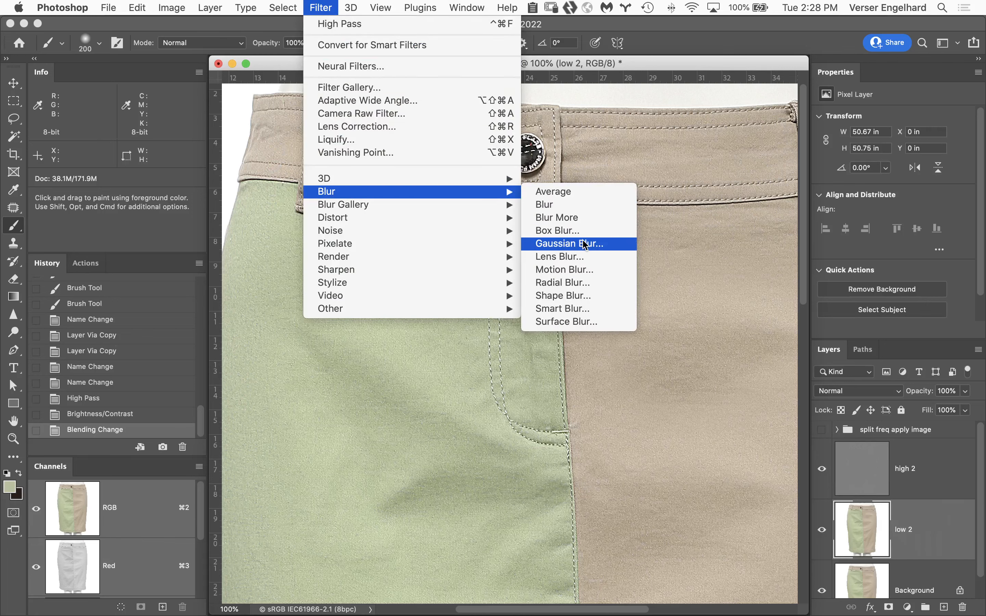
click(607, 244)
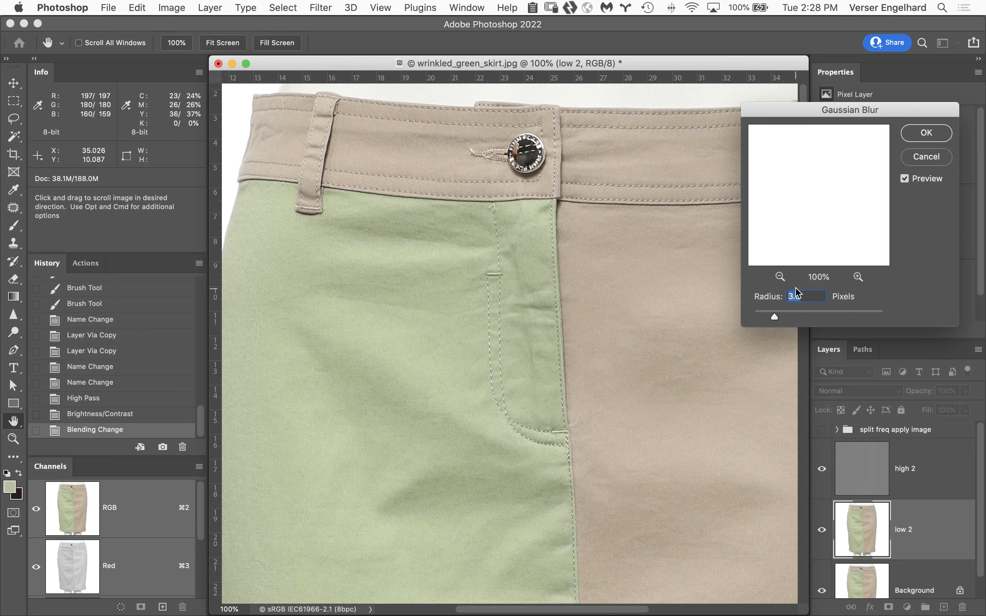
click(926, 133)
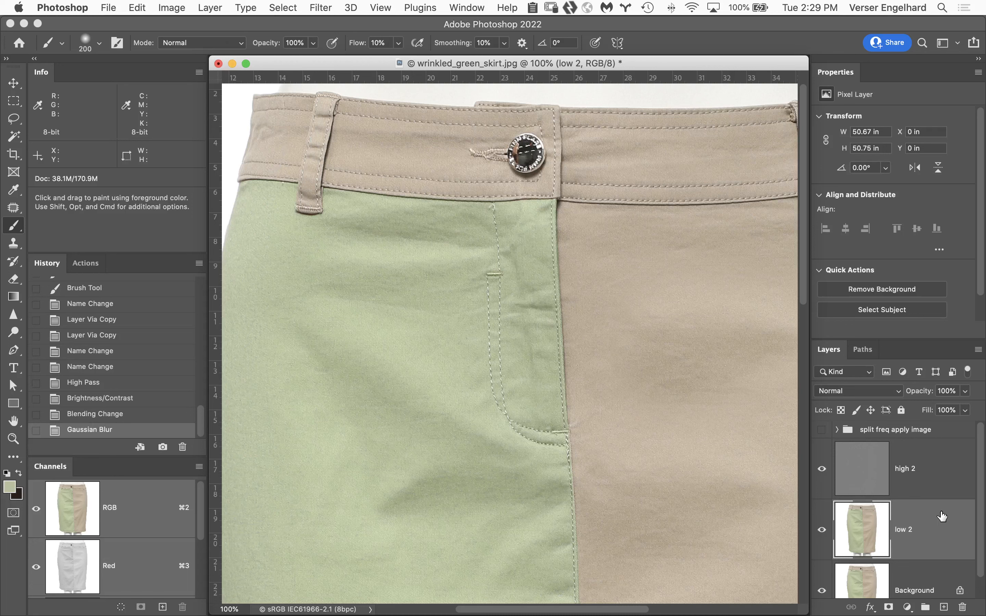
- Group the high 2 and low 2 layers into a new group named split 2
click(936, 470)
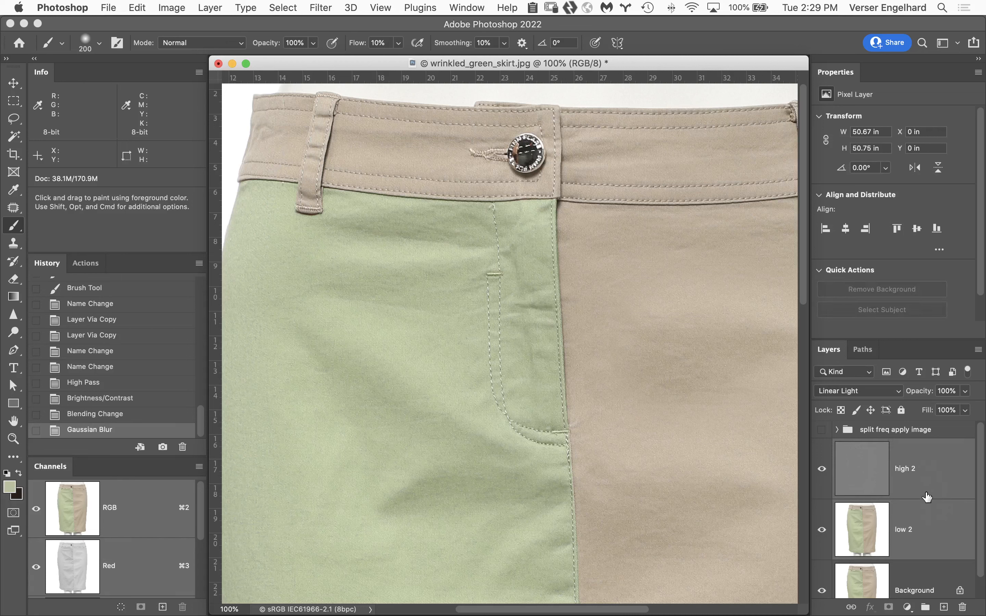
click(980, 351)
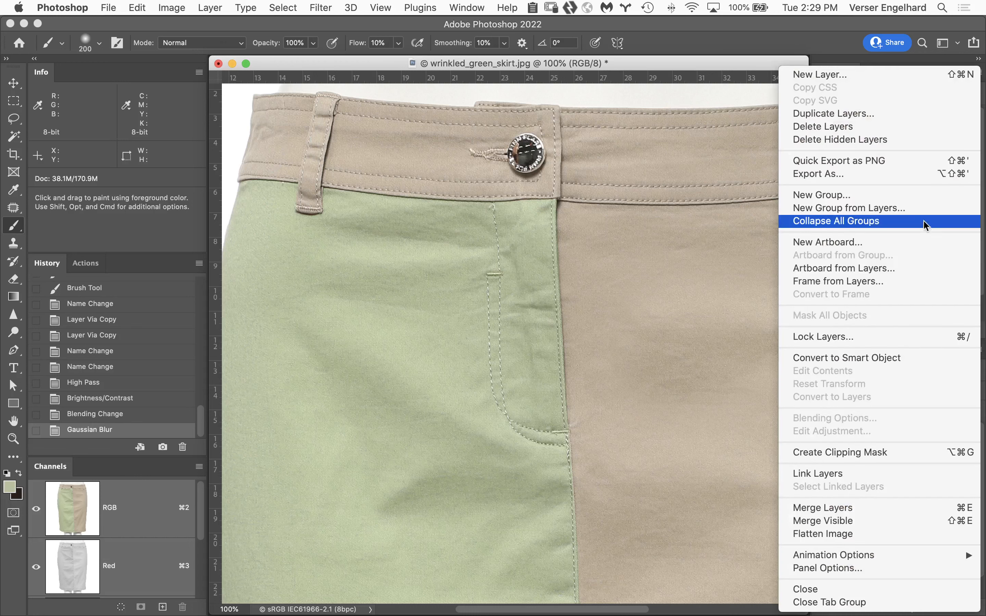
click(913, 210)
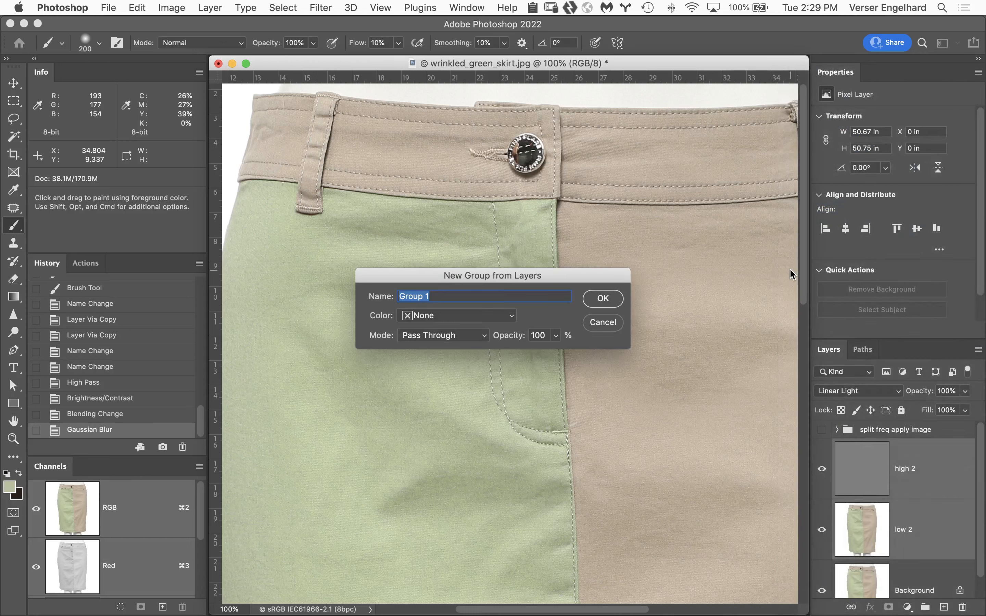
text(split 2)
key(Return)
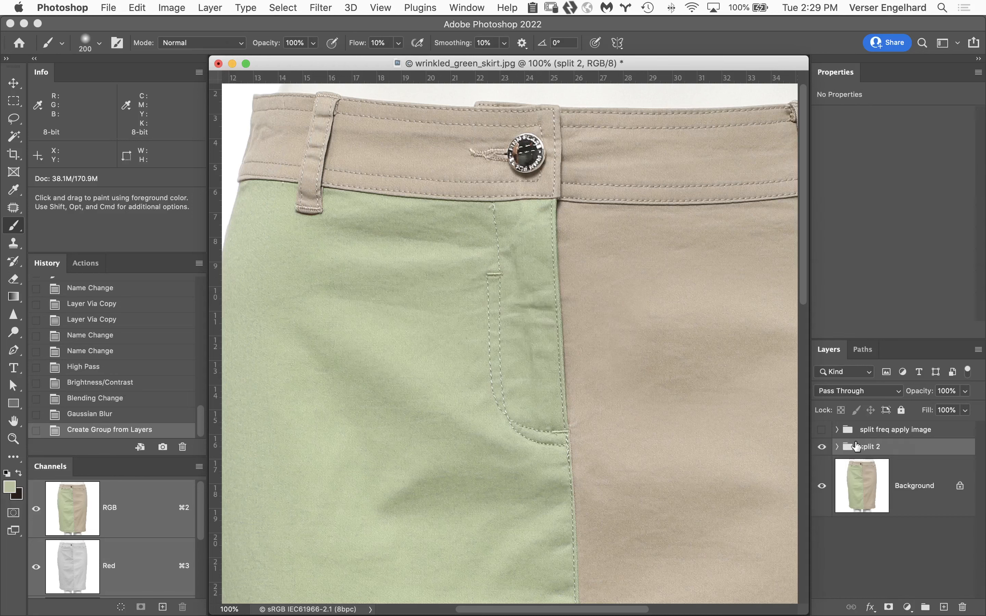
- Compare the skirt with the split 2 group hidden and shown to check the separation against the Background
click(822, 447)
click(822, 448)
click(823, 448)
click(822, 448)
click(823, 448)
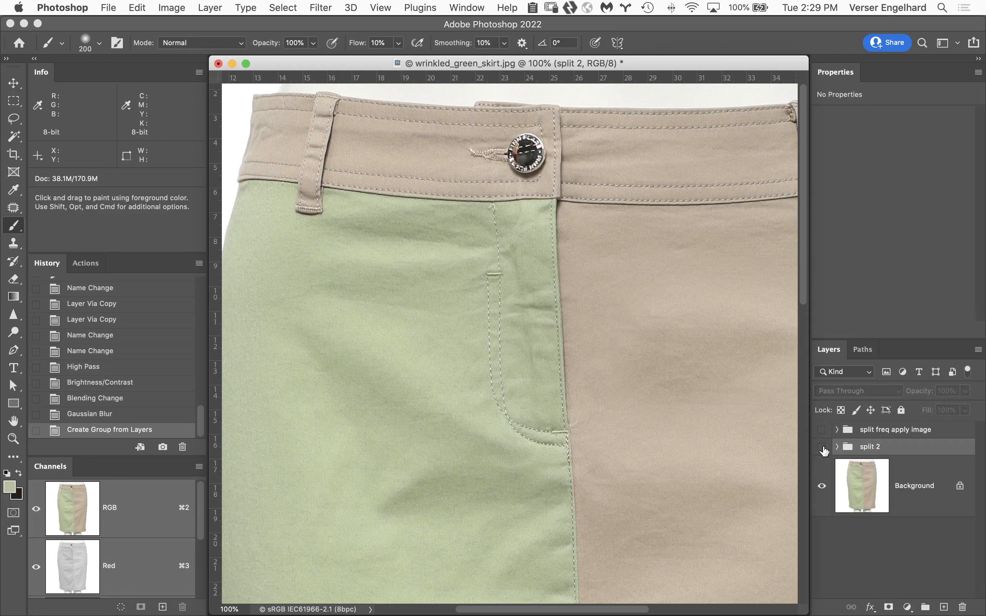
click(823, 448)
click(822, 448)
click(822, 448)
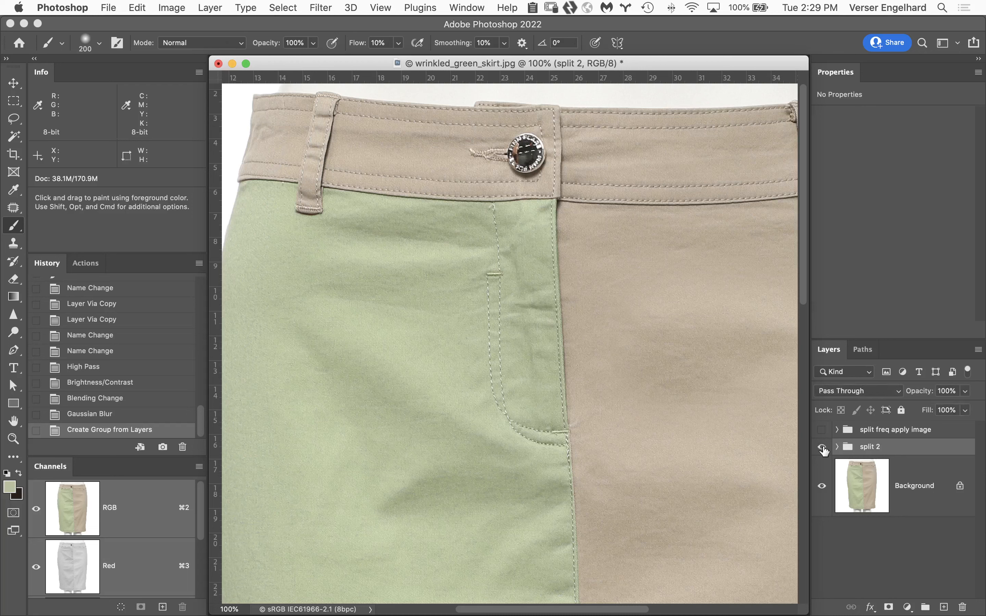
click(823, 448)
click(823, 448)
click(823, 448)
- Duplicate the low 2 and high 2 layers inside the split 2 group
click(839, 447)
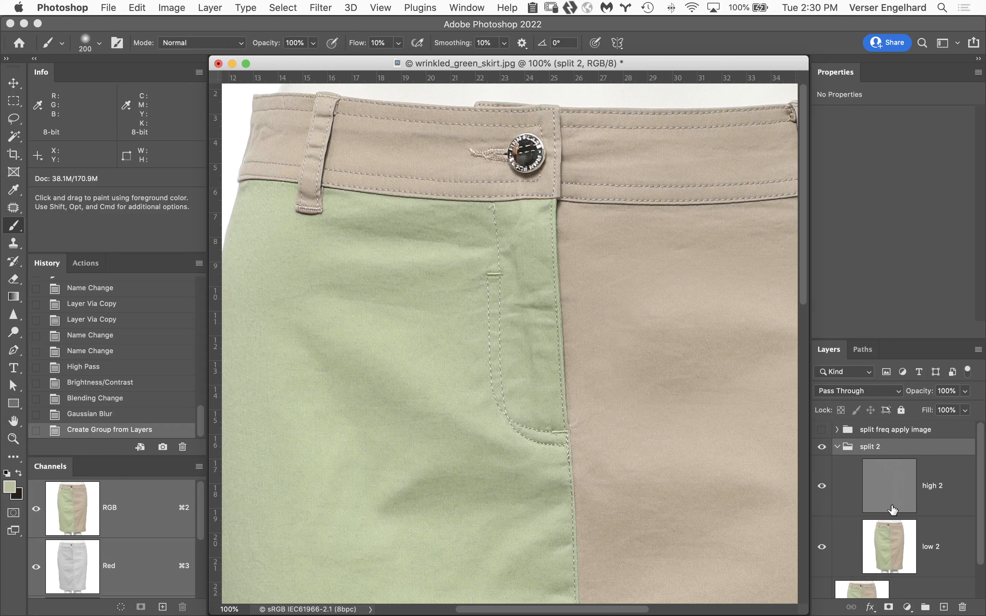
click(932, 536)
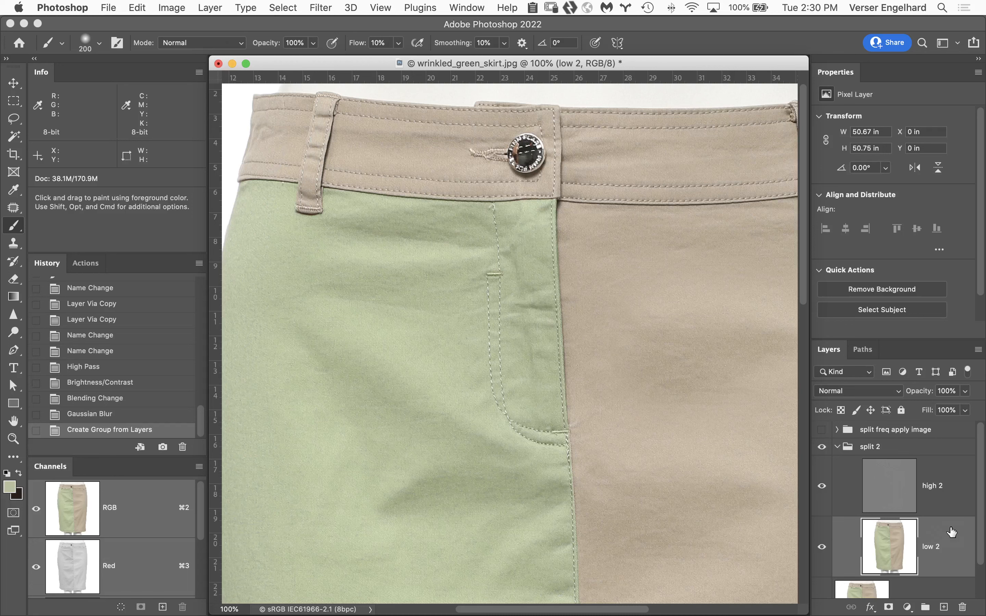
key(super+j)
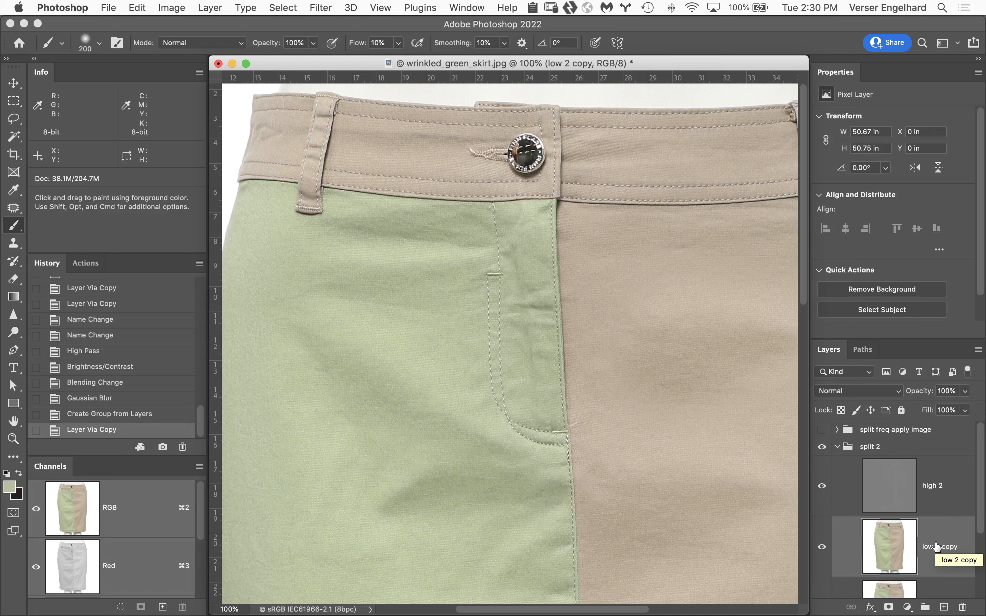
scroll(925, 597, down, 2)
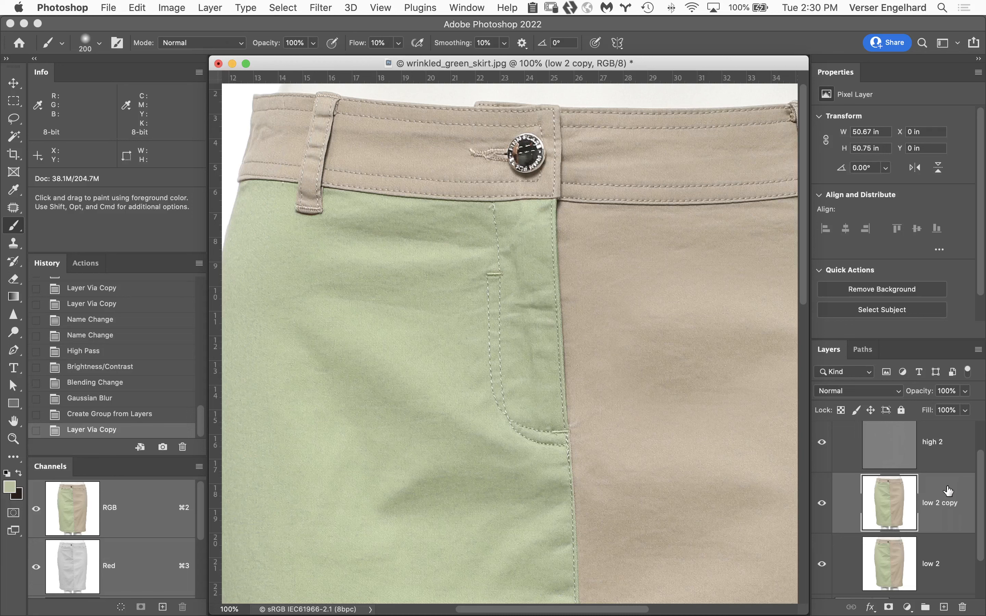
click(952, 454)
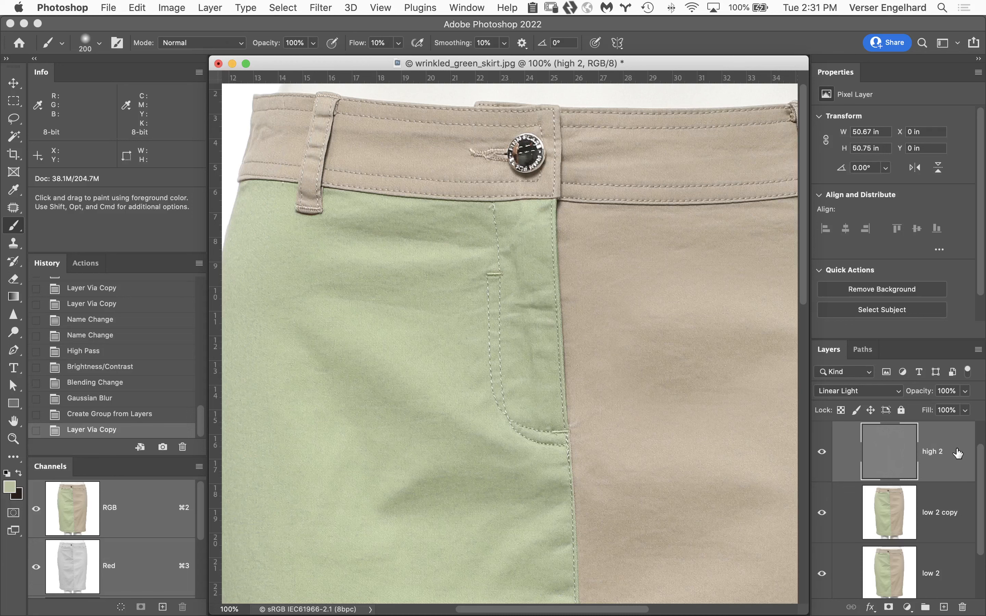
key(super+j)
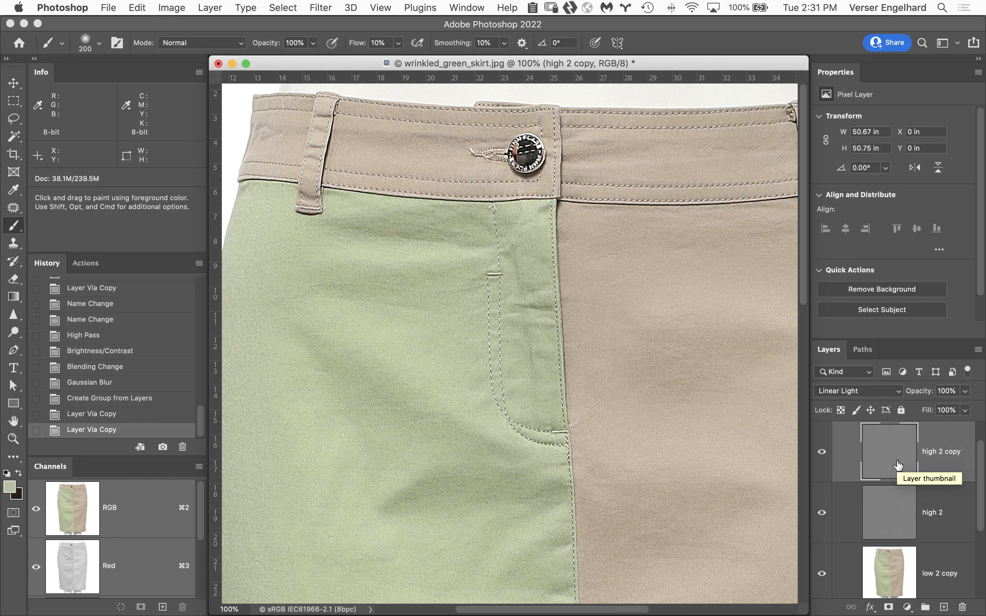
- Clip the high 2 copy layer to high 2 and set its blending mode to Normal
alt+click(928, 479)
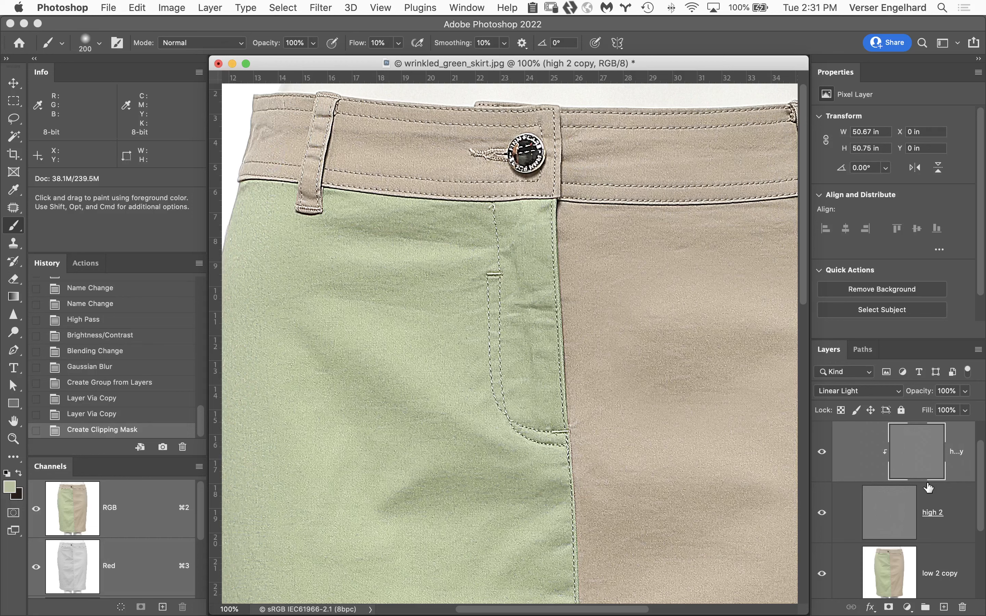
click(880, 393)
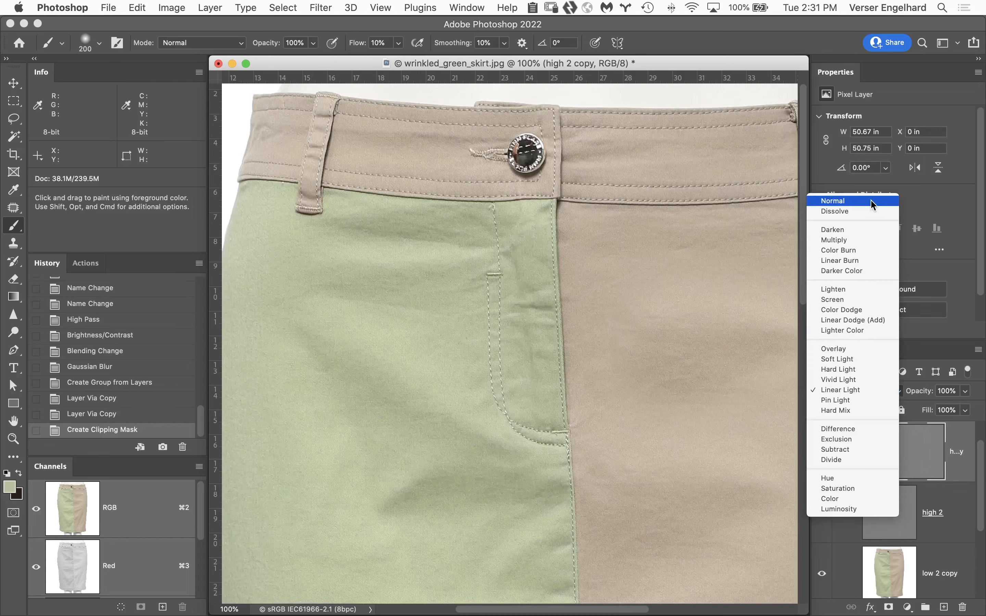
click(870, 202)
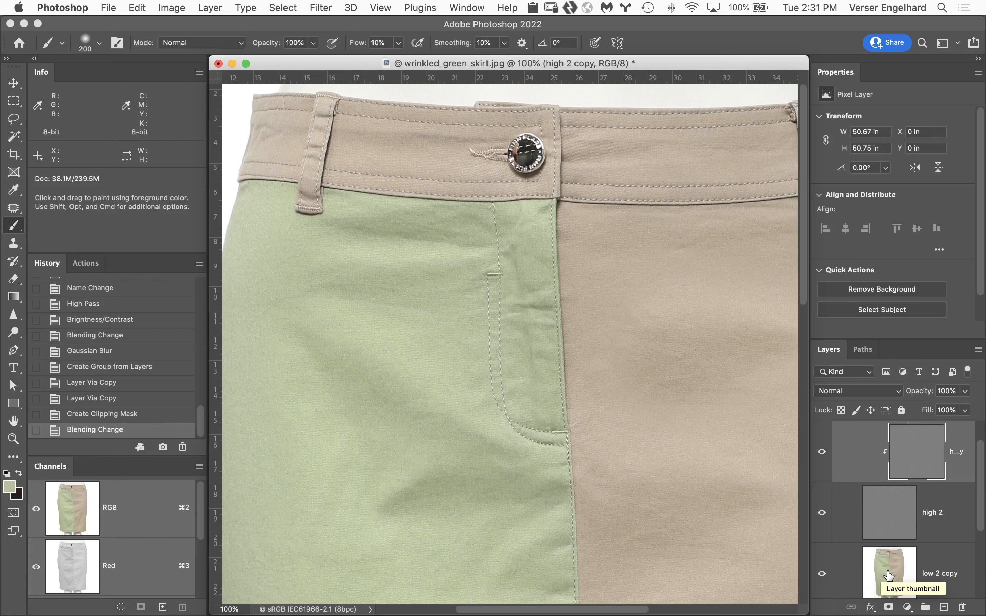
- Smooth the wrinkles across the green fabric beside the pocket on the low 2 copy layer with the Mixer Brush
scroll(890, 575, down, 2)
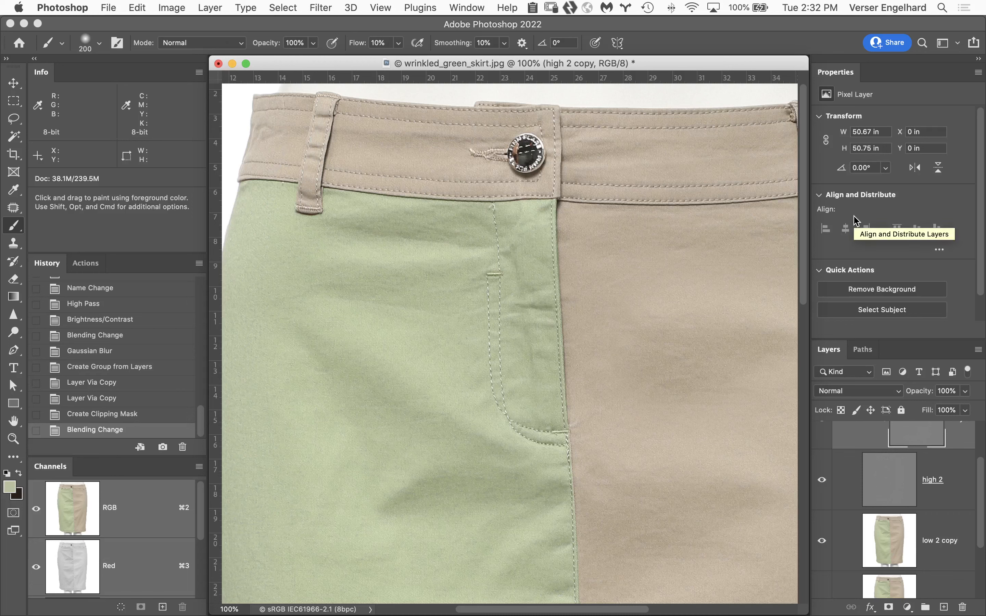
click(929, 541)
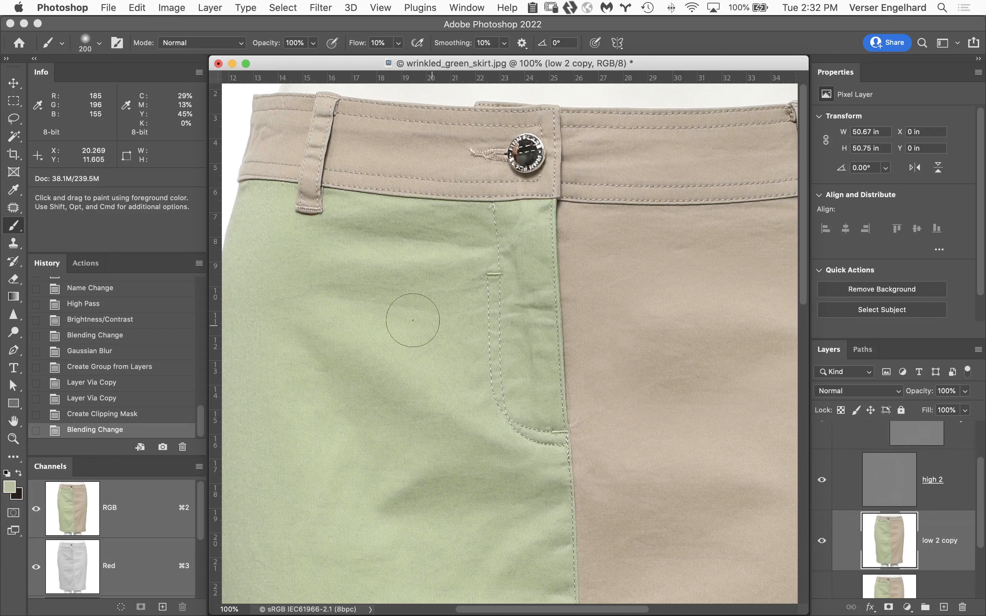
right_click(16, 229)
click(81, 263)
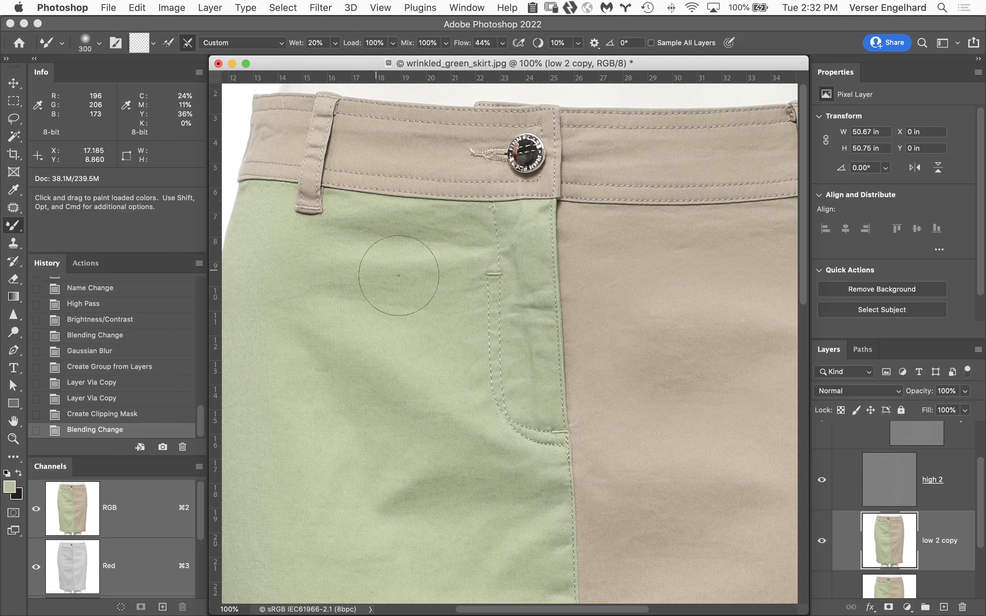
mouse_move(301, 315)
mouse_down()
mouse_move(331, 311)
mouse_move(326, 285)
mouse_move(336, 282)
mouse_move(326, 396)
mouse_up()
mouse_move(415, 353)
mouse_down()
mouse_move(418, 511)
mouse_move(451, 351)
mouse_move(528, 528)
mouse_move(381, 515)
mouse_up()
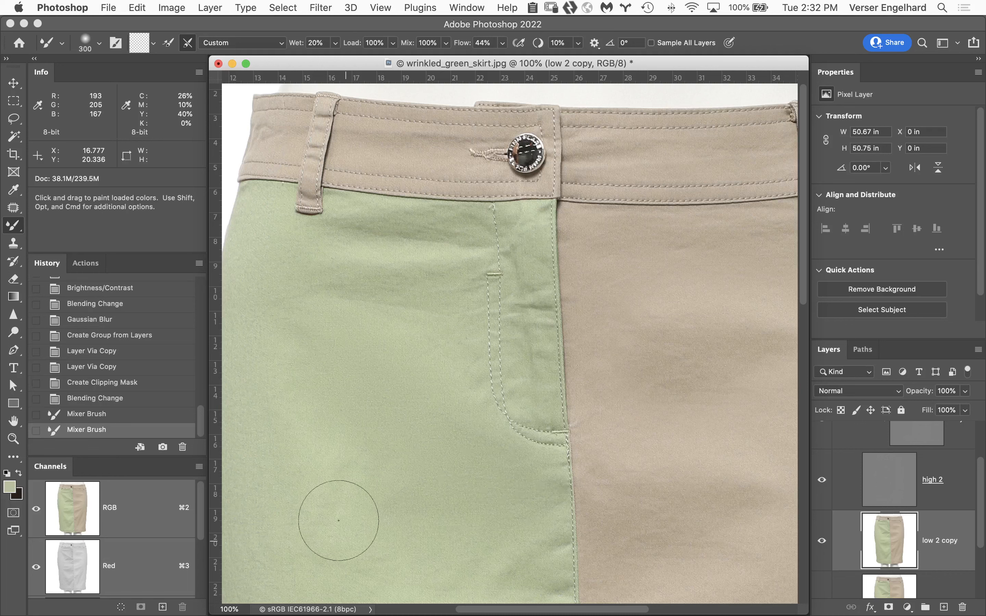
drag(330, 308, 385, 247)
drag(387, 432, 419, 570)
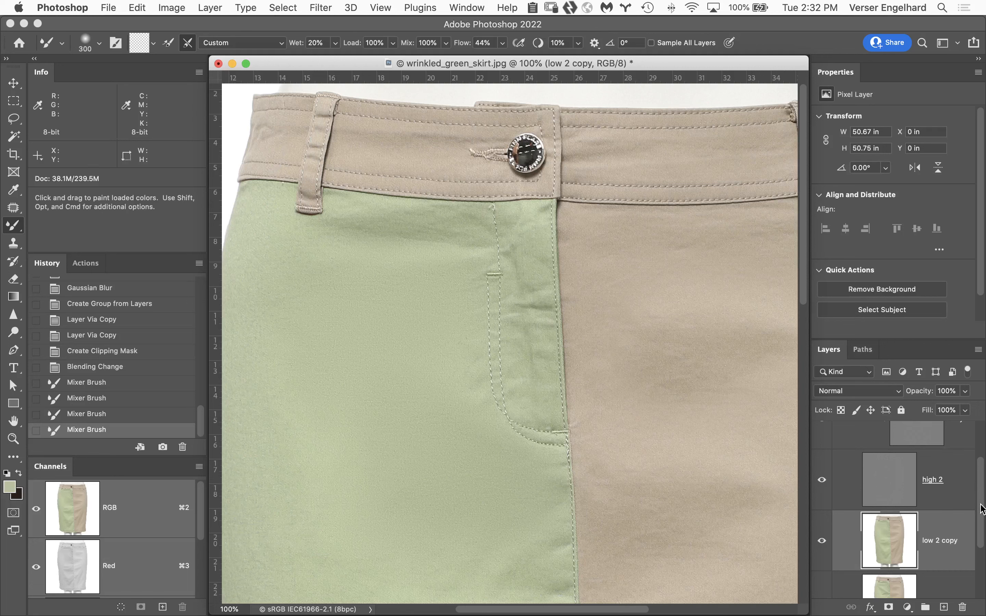
- Restore the brushed green area on low 2 copy by merging onto it a freehand lasso patch copied from low 2
scroll(964, 546, down, 3)
click(960, 515)
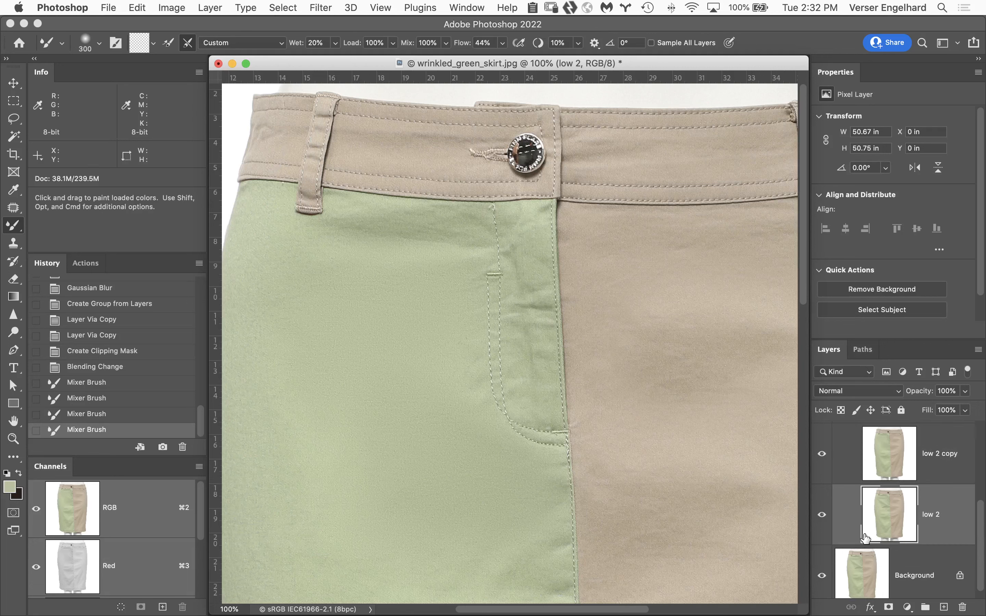
key(l)
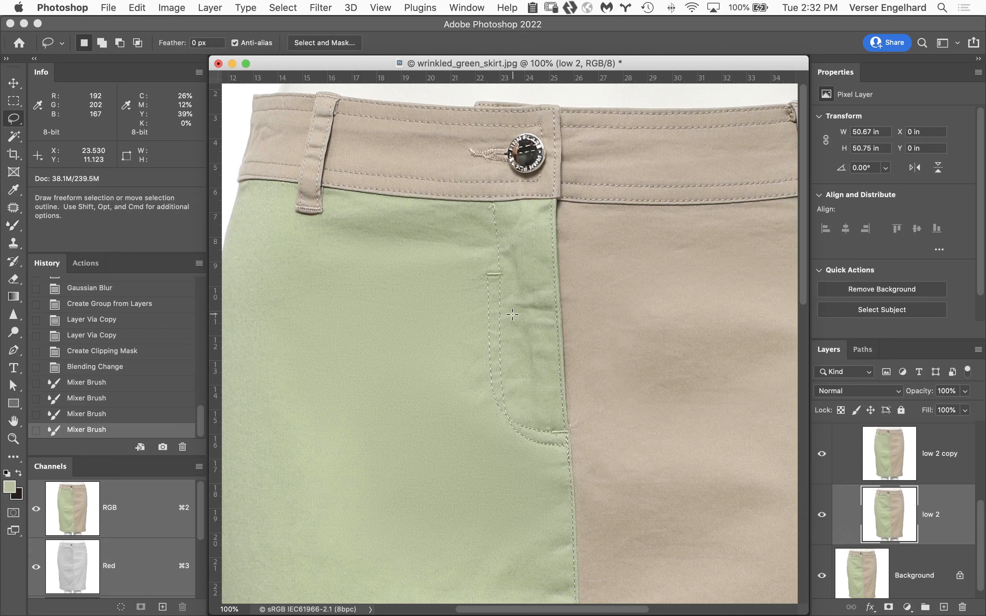
mouse_move(469, 217)
mouse_down()
mouse_move(362, 242)
mouse_move(286, 227)
mouse_move(254, 271)
mouse_move(257, 392)
mouse_move(241, 564)
mouse_move(247, 587)
mouse_move(299, 610)
mouse_up()
mouse_move(420, 609)
mouse_down()
mouse_move(485, 603)
mouse_move(538, 583)
mouse_move(564, 534)
mouse_move(573, 459)
mouse_move(559, 390)
mouse_move(526, 275)
mouse_move(489, 228)
mouse_up()
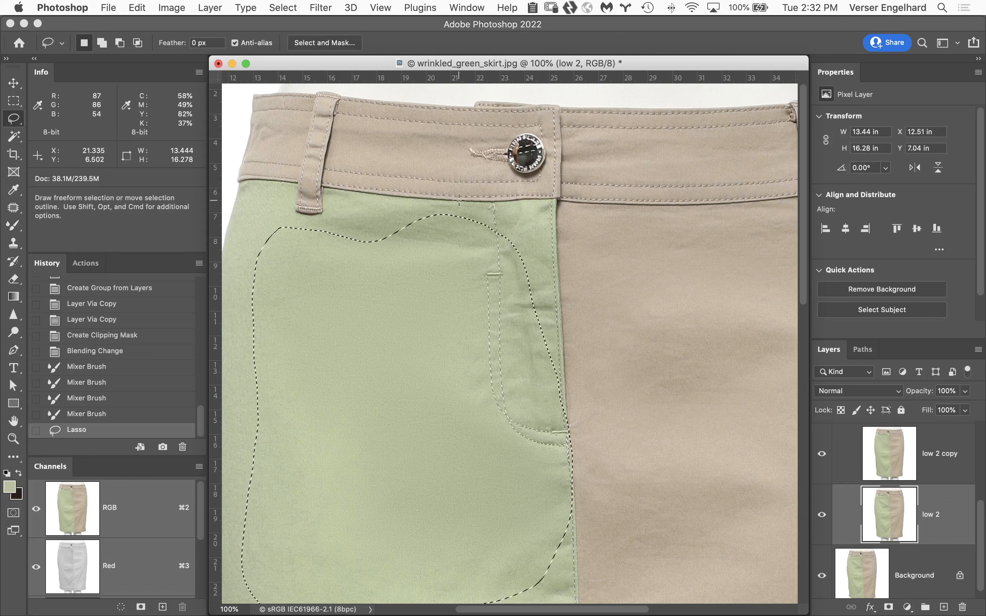
key(super+j)
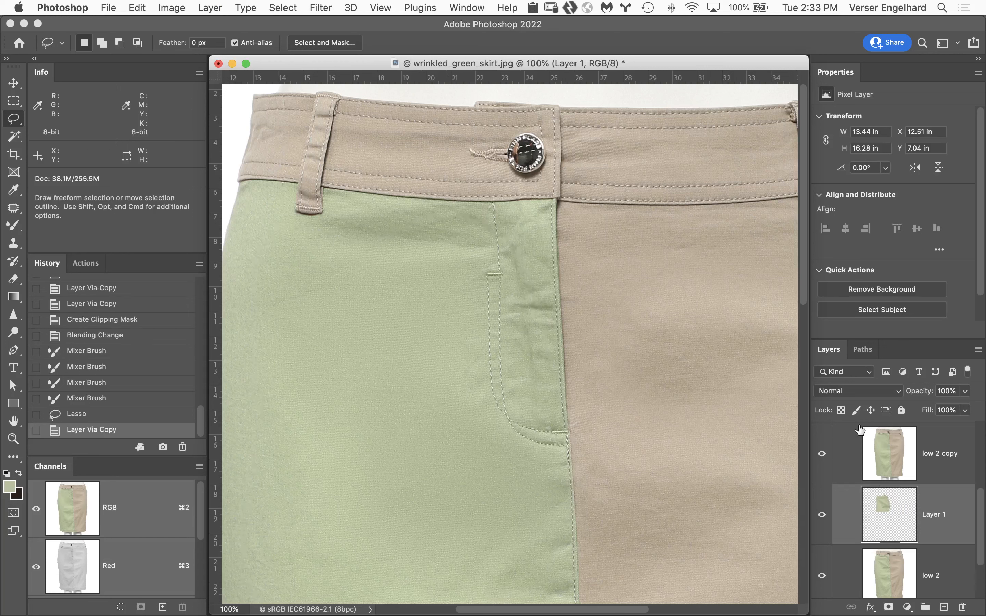
drag(943, 506, 937, 445)
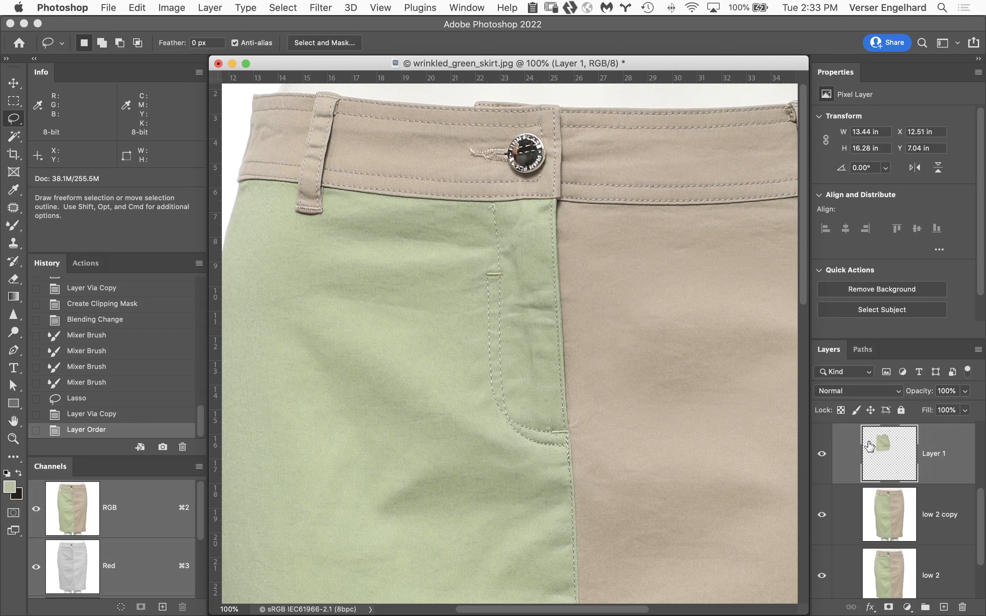
key(super+e)
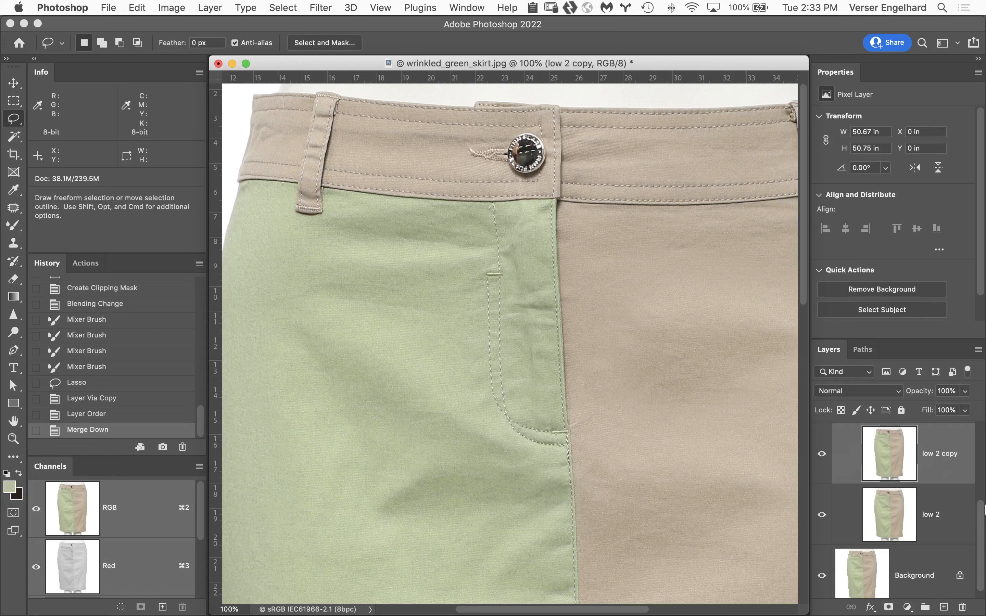
- Erase the pocket's outer stitching on the high 2 copy layer by cloning nearby plain fabric with a 40 px Clone Stamp at 50% hardness
drag(982, 514, 976, 423)
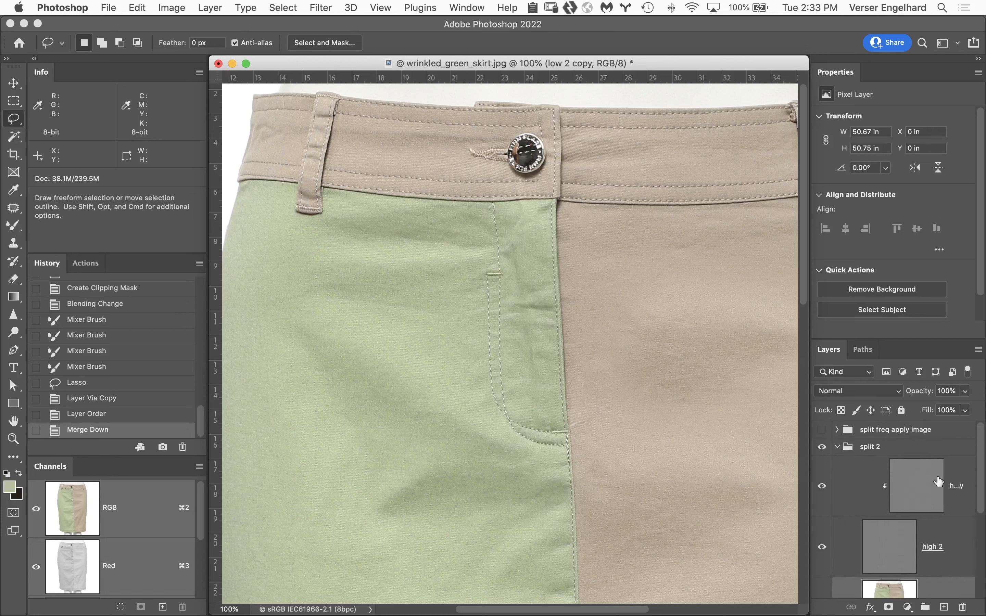
click(924, 493)
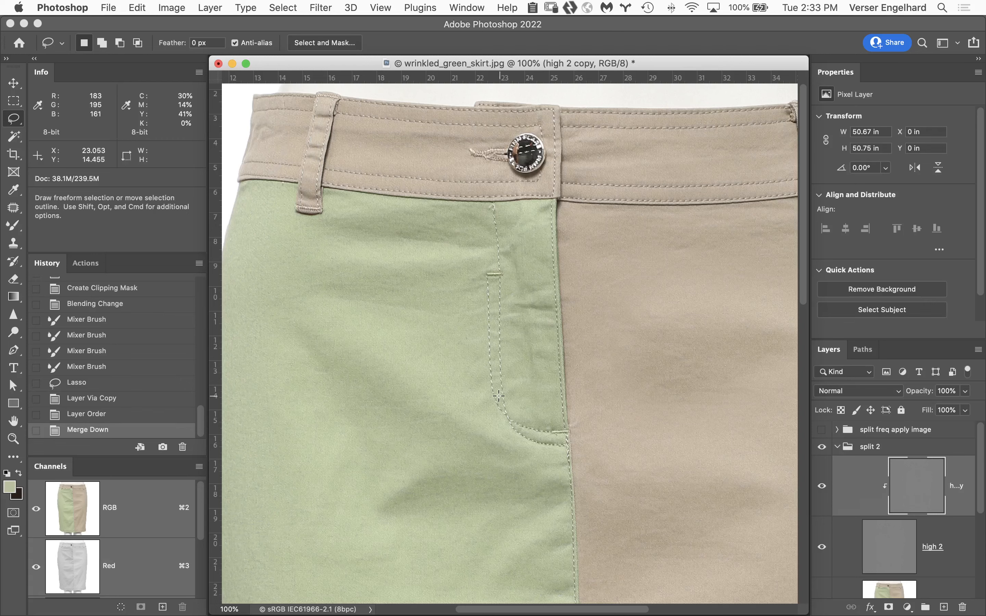
key(space)
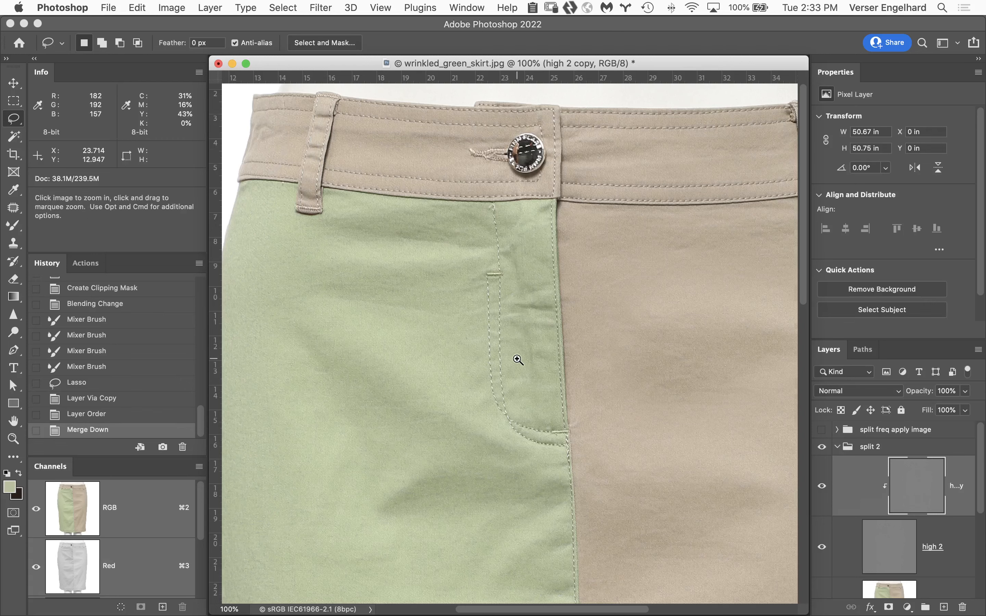
super+click(515, 357)
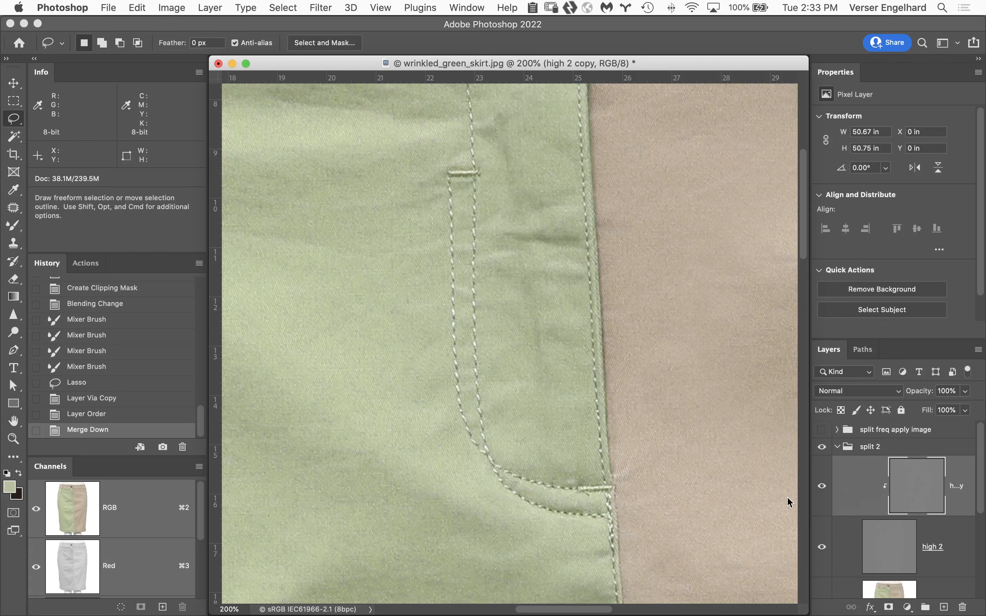
key(s)
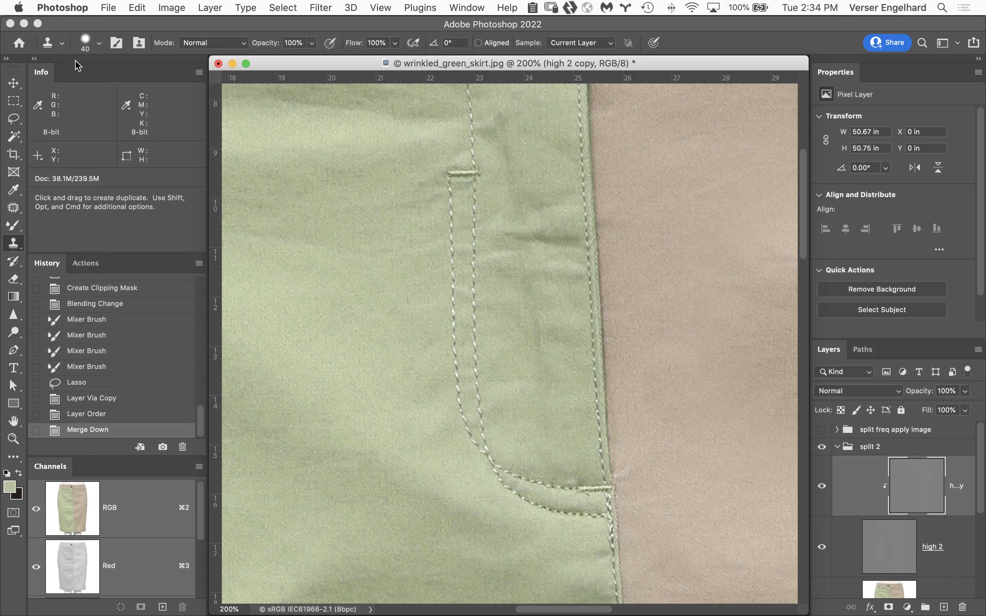
click(99, 43)
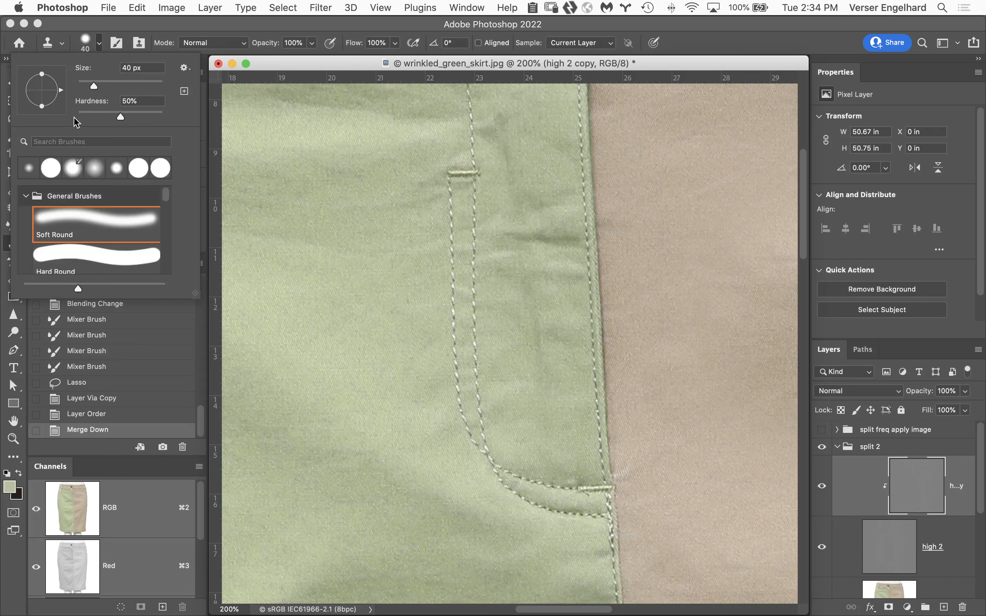
click(300, 24)
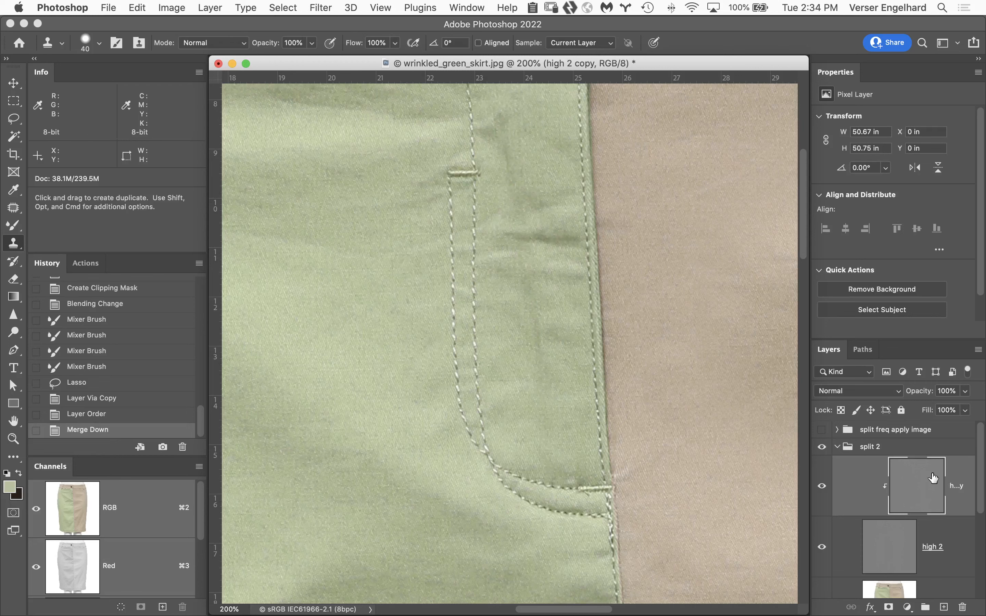
alt+click(422, 235)
mouse_move(450, 233)
mouse_down()
mouse_move(467, 437)
mouse_move(450, 279)
mouse_up()
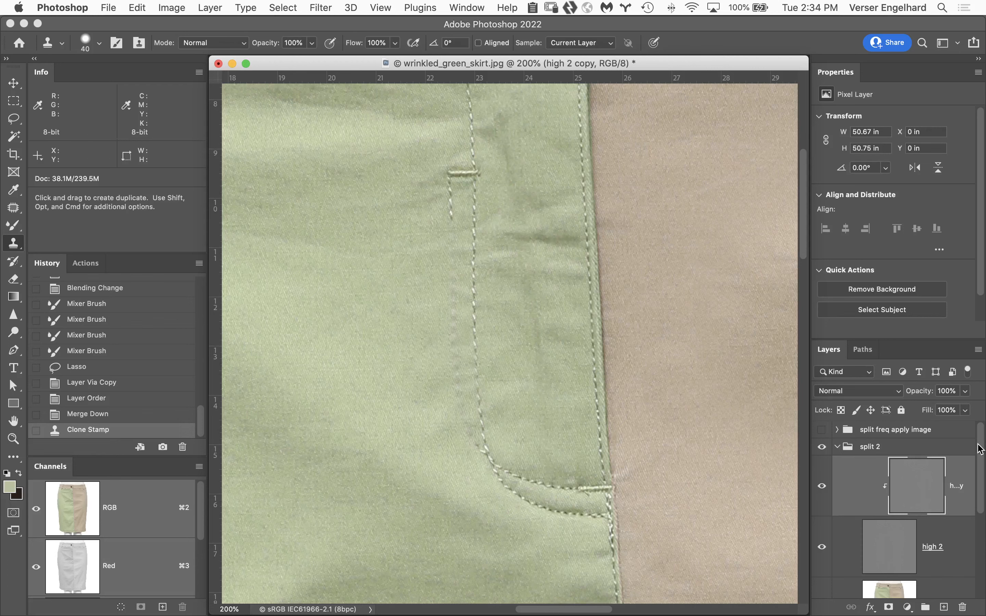
- Try cloning plain fabric over the remaining outer stitch marks on the low 2 copy layer, and undo the stroke
scroll(982, 444, down, 5)
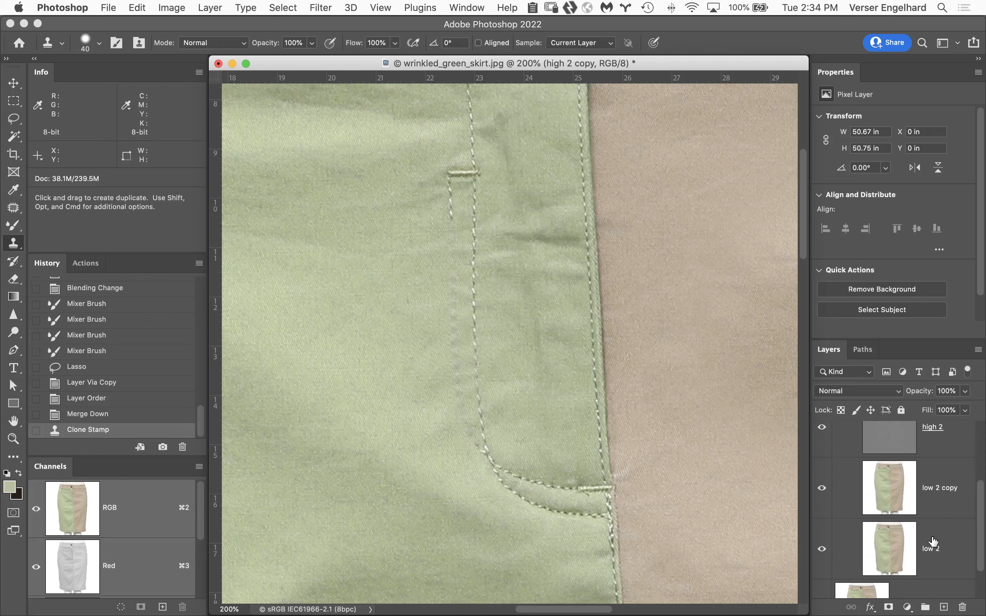
click(884, 495)
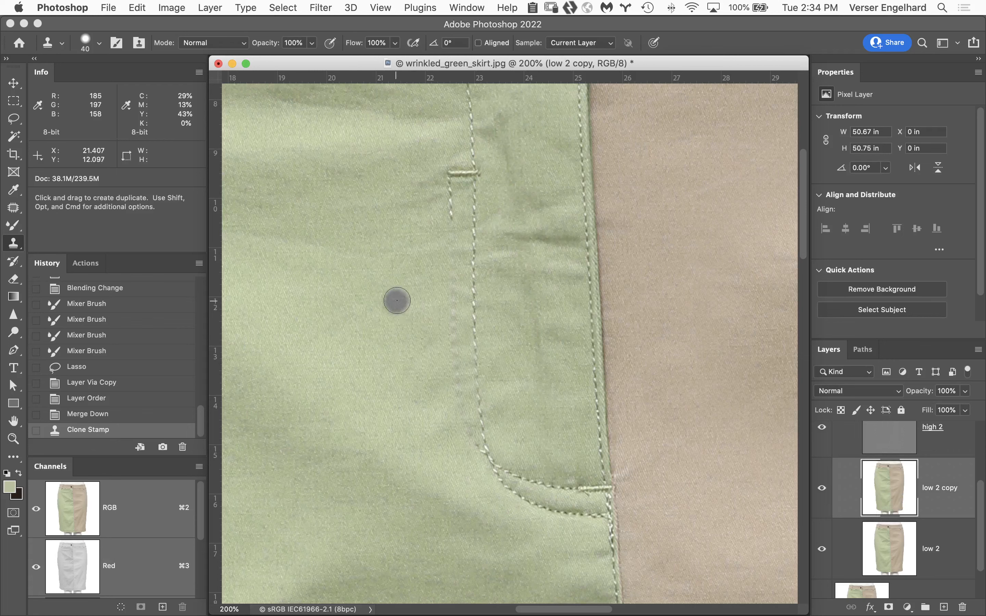
alt+click(407, 285)
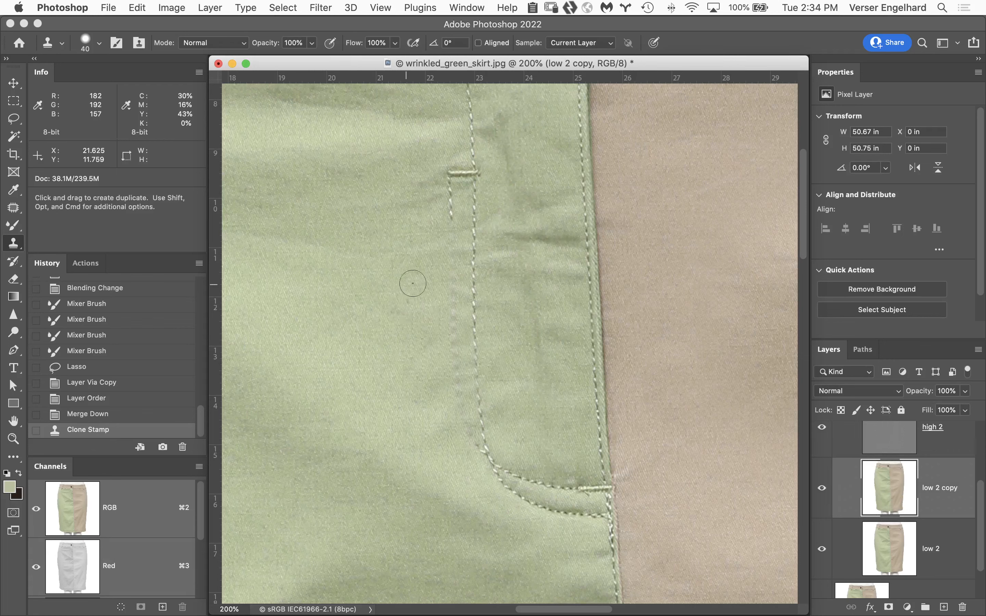
mouse_move(449, 285)
mouse_down()
mouse_move(460, 391)
mouse_move(447, 244)
mouse_up()
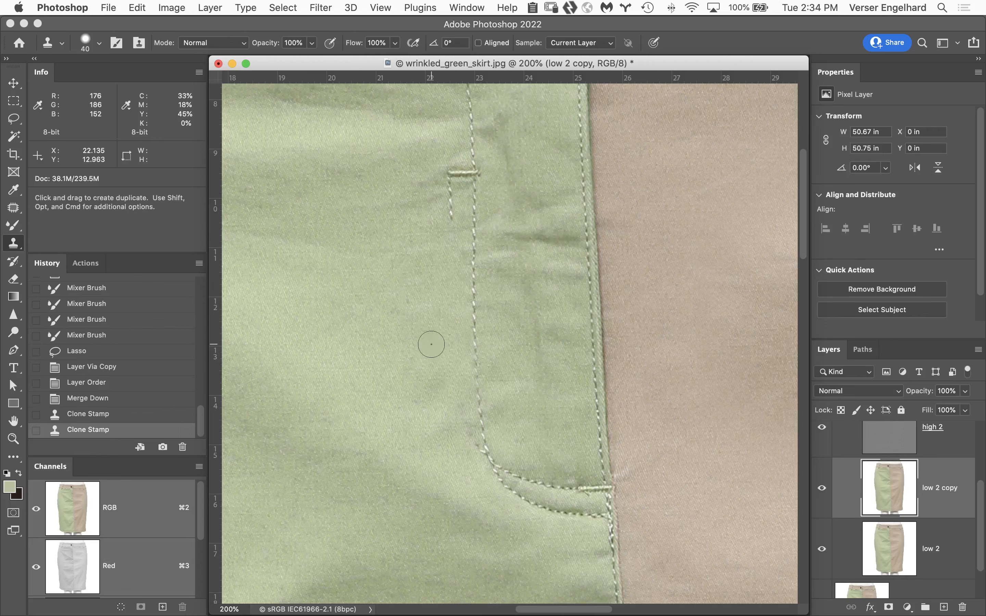
key(super+z)
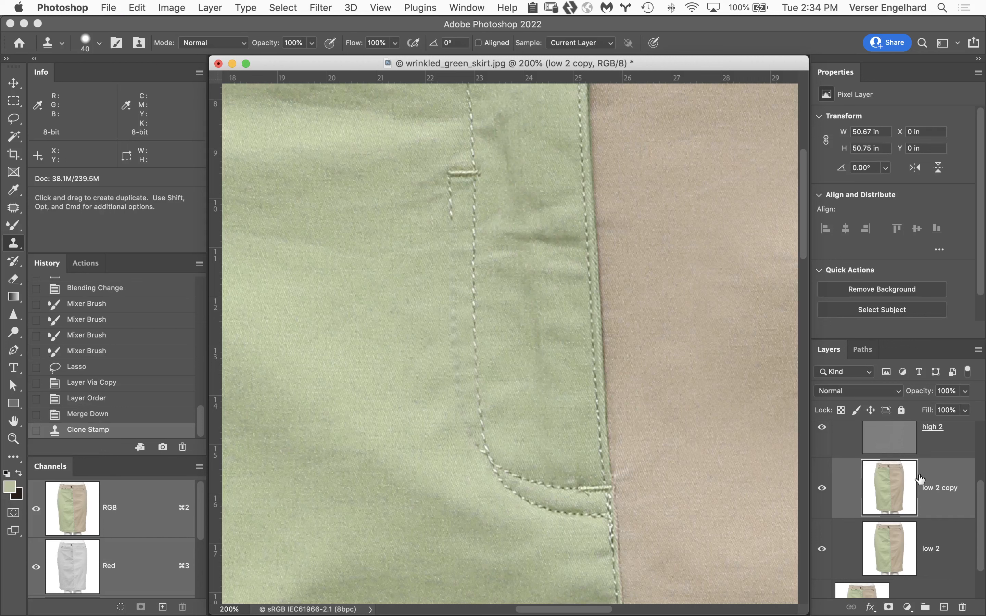
- Select the high 2 layer and toggle high 2 copy's visibility to compare the original and cloned pocket stitching
drag(982, 489, 975, 443)
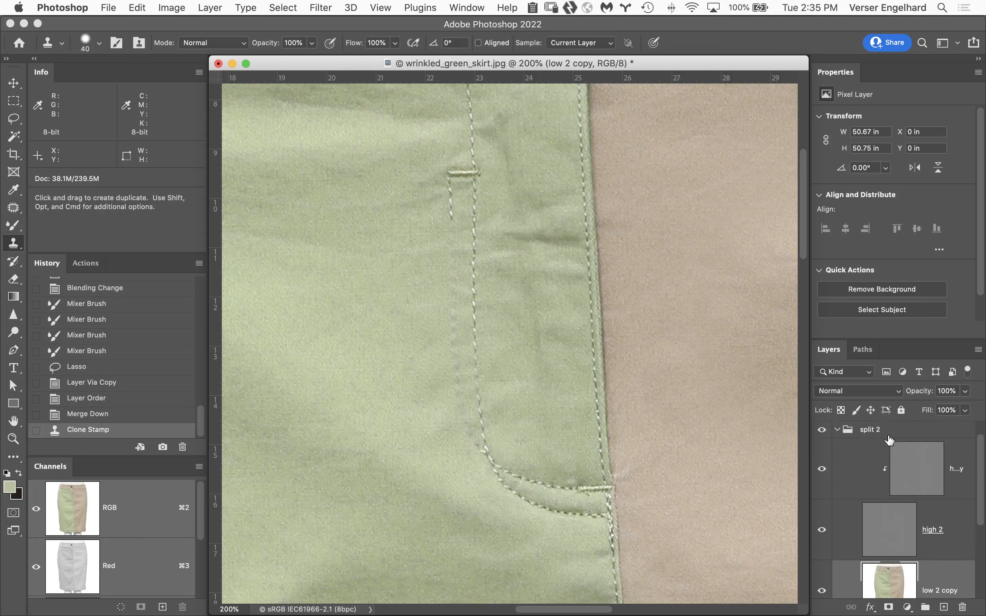
click(890, 532)
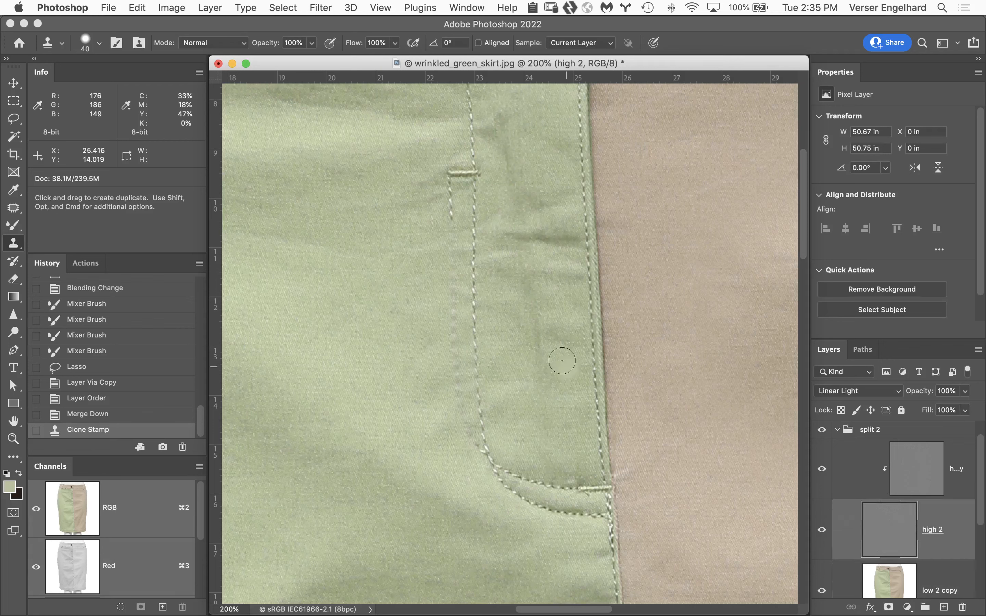
click(822, 473)
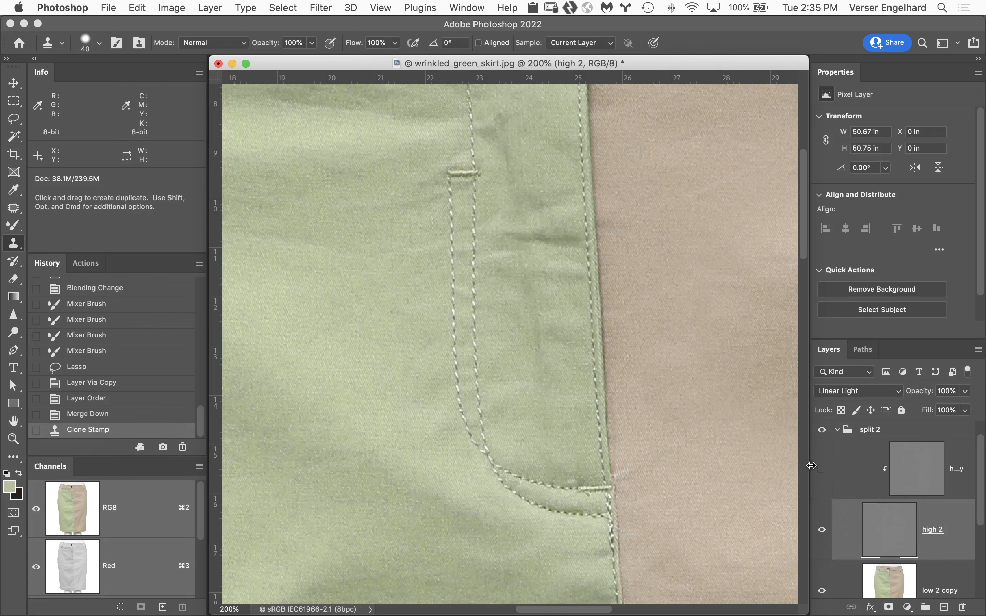
click(822, 470)
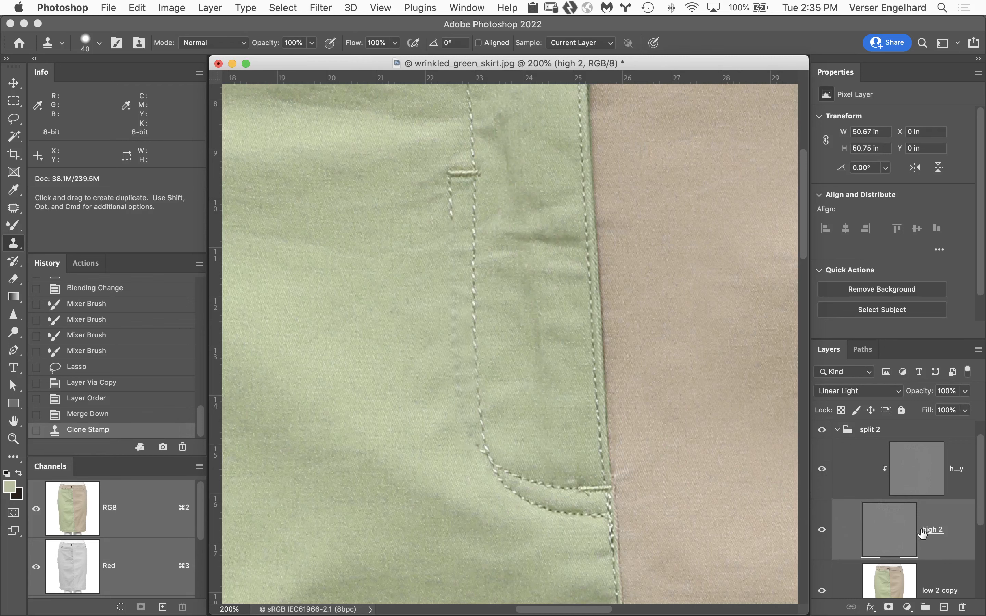
- Try merging a lasso patch from the Linear Light high 2 layer onto high 2 copy, and revert the history to the Clone Stamp state
key(l)
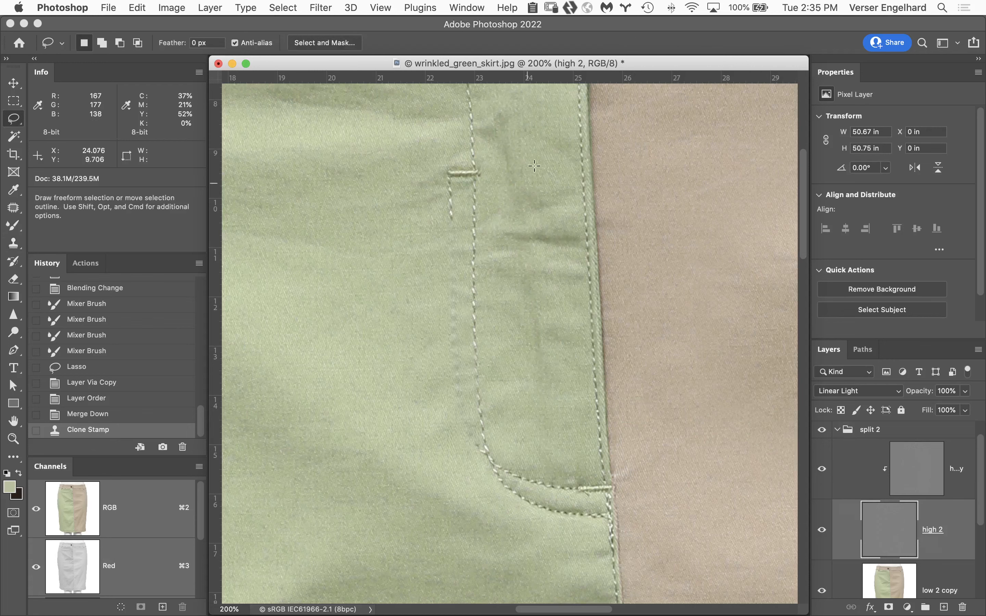
mouse_move(517, 154)
mouse_down()
mouse_move(424, 170)
mouse_move(403, 223)
mouse_move(437, 475)
mouse_move(470, 529)
mouse_move(519, 484)
mouse_move(558, 369)
mouse_move(555, 269)
mouse_move(517, 155)
mouse_up()
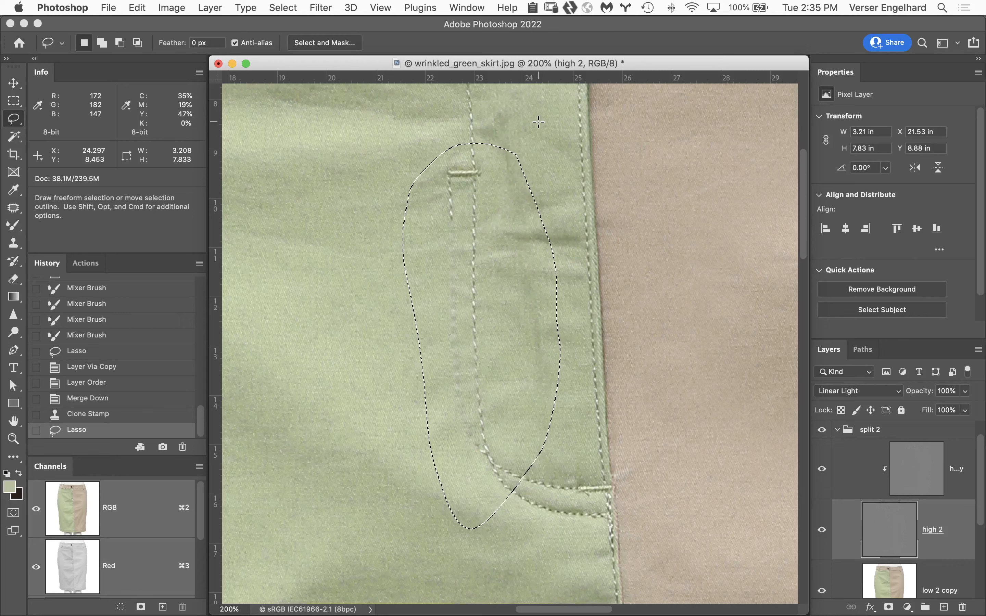
key(super+j)
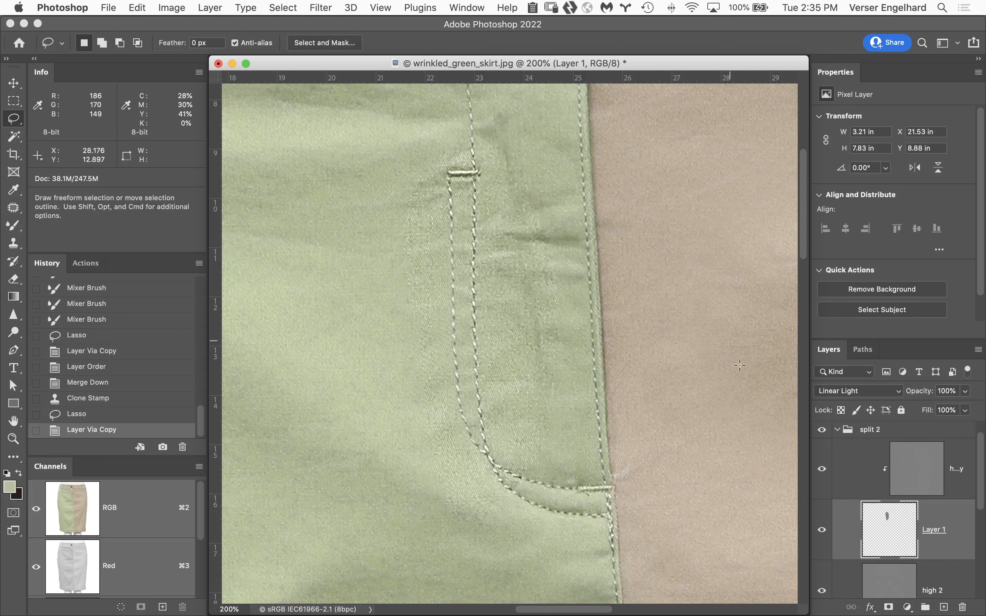
drag(896, 539, 931, 460)
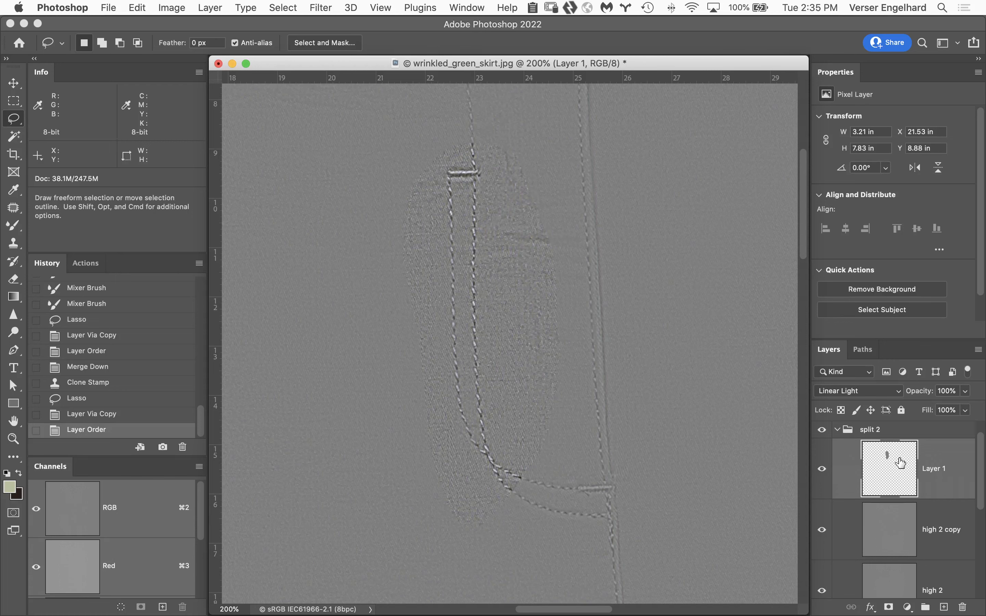
key(super+e)
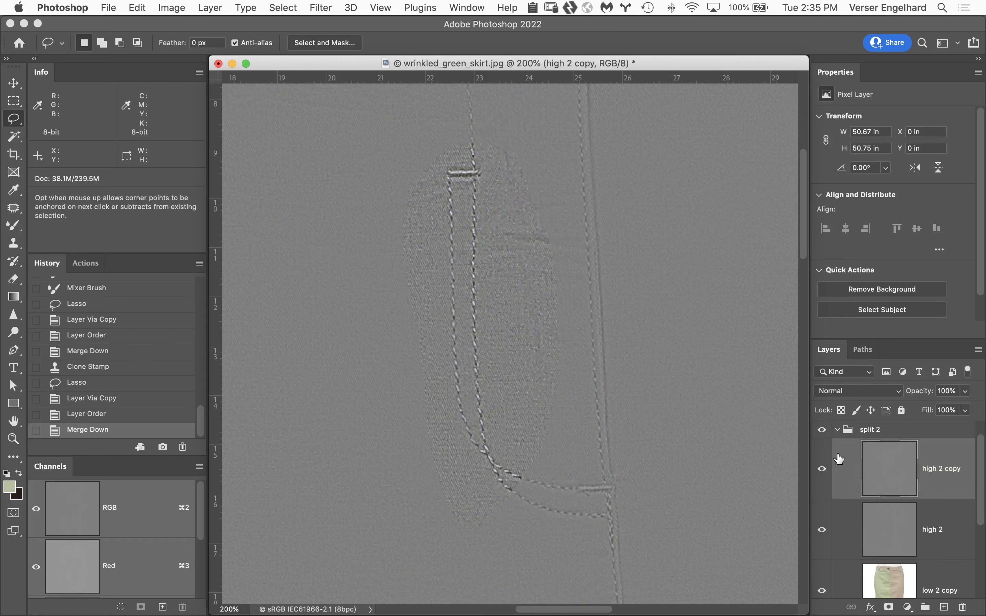
drag(900, 463, 895, 496)
alt+click(896, 497)
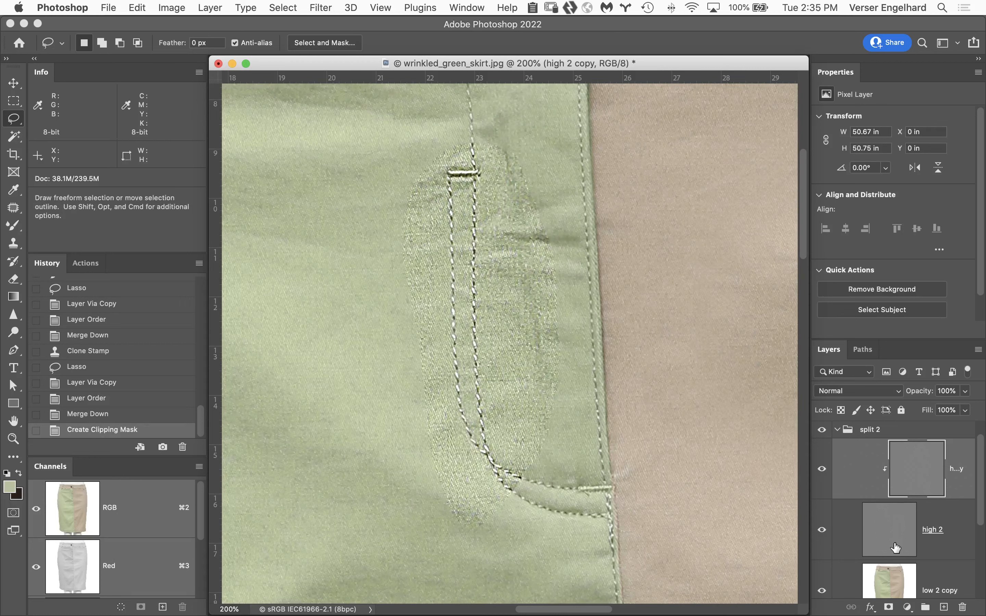
click(846, 534)
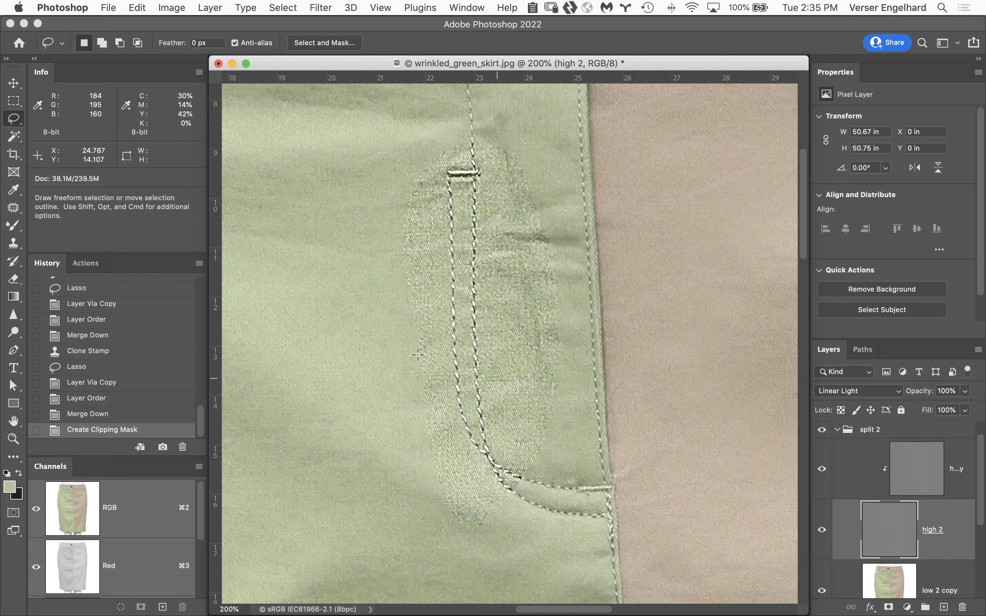
click(124, 354)
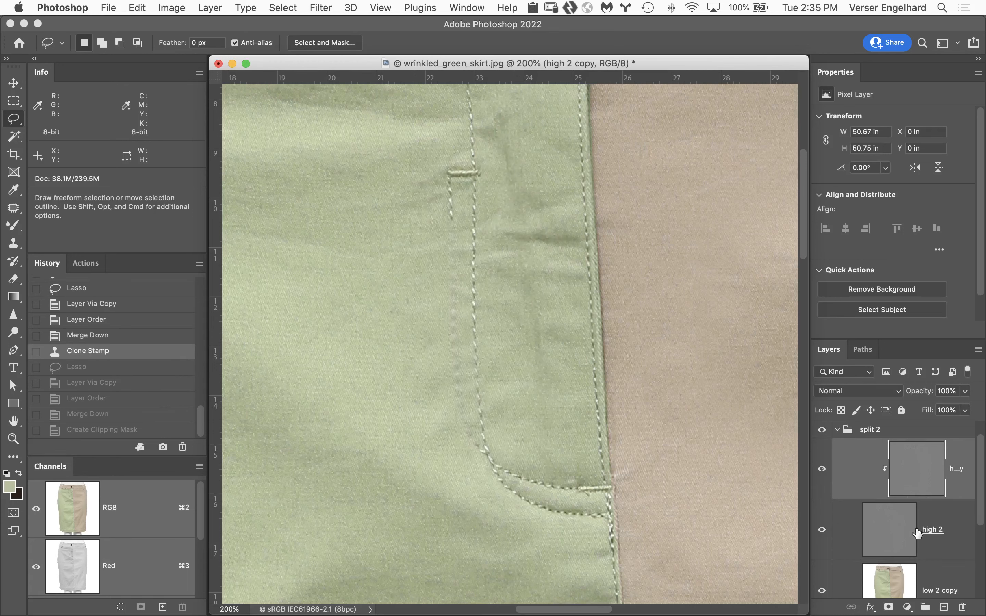
- Set the high 2 layer's blending mode to Normal
click(901, 545)
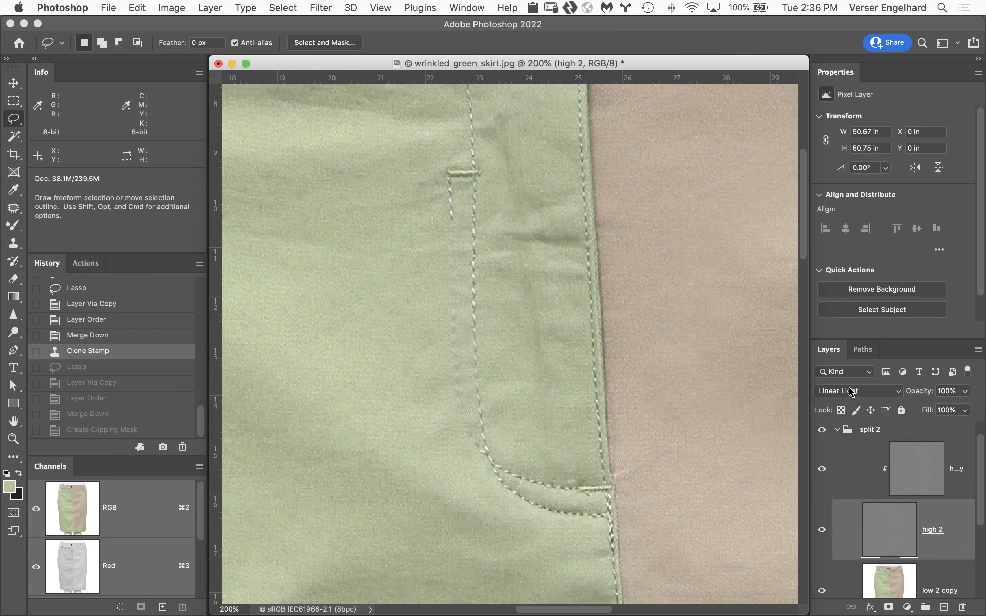
click(868, 392)
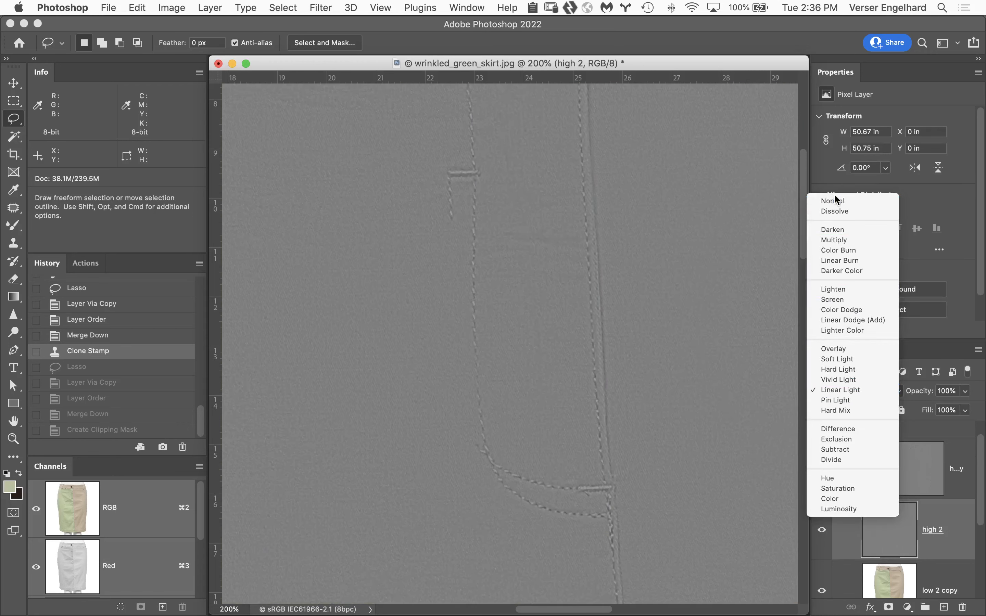
click(834, 201)
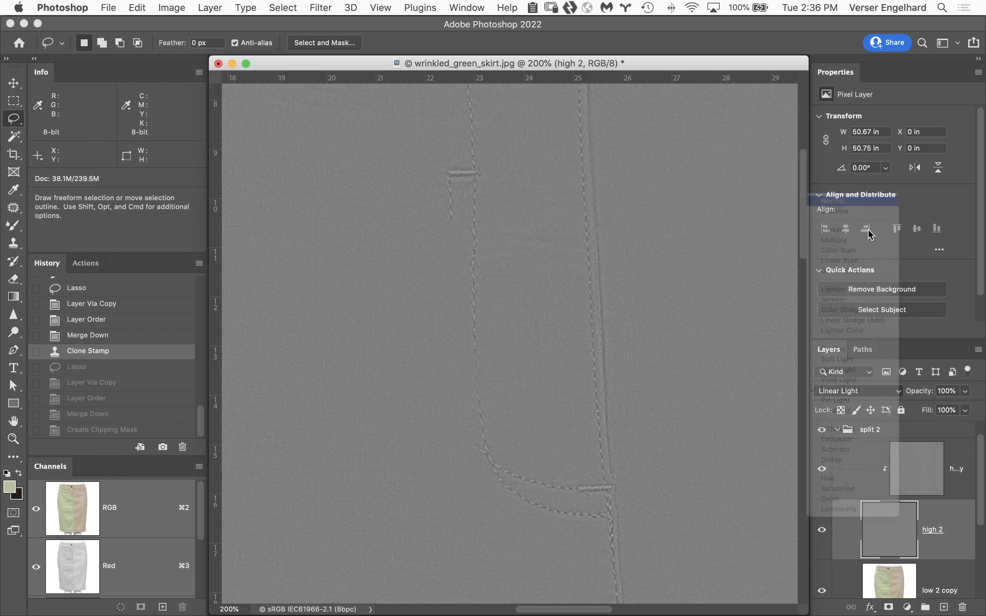
- Copy a freehand lasso patch about 3.6 by 8.5 in around the pocket stitching from high 2, and place it above high 2 copy
mouse_move(526, 149)
mouse_down()
mouse_move(436, 155)
mouse_move(408, 184)
mouse_move(400, 291)
mouse_move(411, 434)
mouse_move(444, 548)
mouse_move(501, 537)
mouse_move(566, 406)
mouse_move(572, 266)
mouse_move(525, 147)
mouse_up()
key(super+j)
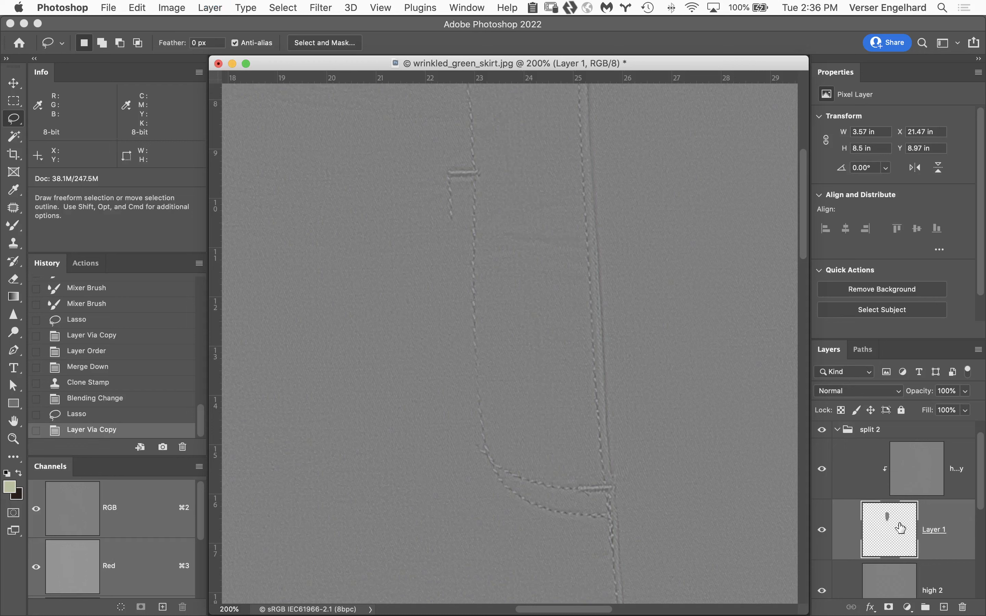
drag(901, 528, 881, 451)
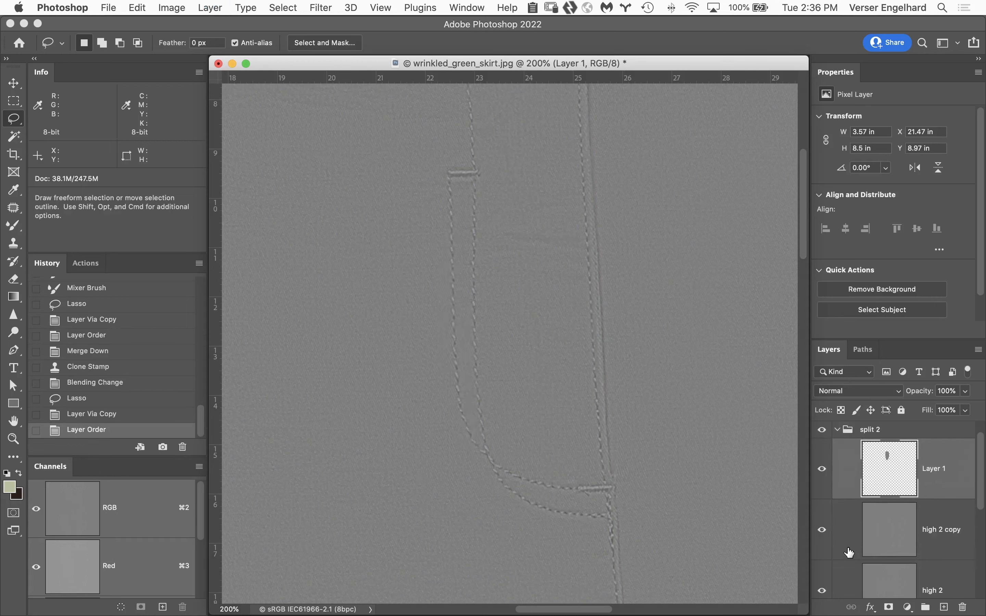
- Set the high 2 layer's blending mode back to Linear Light
click(939, 546)
click(945, 578)
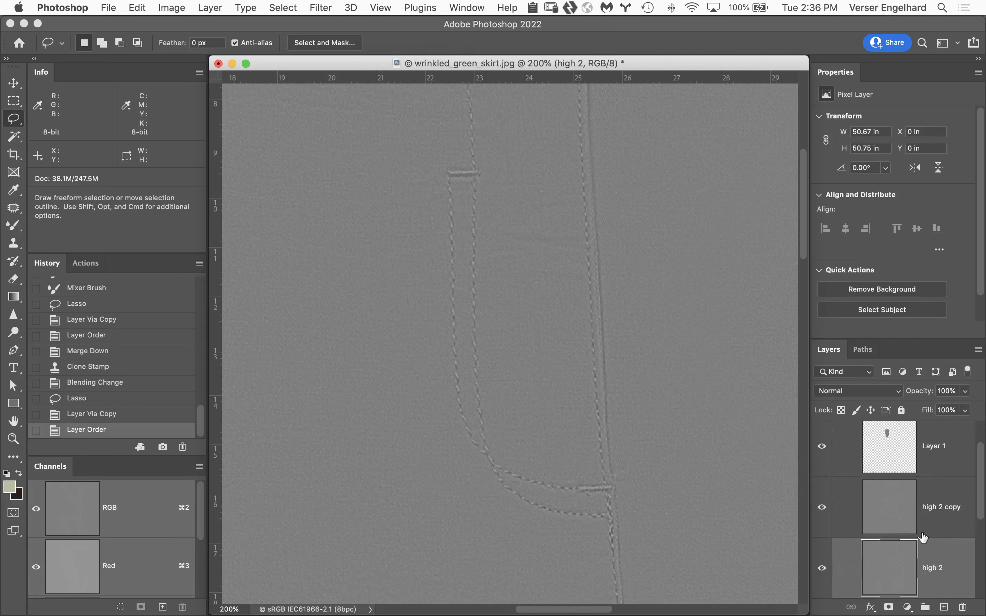
click(848, 392)
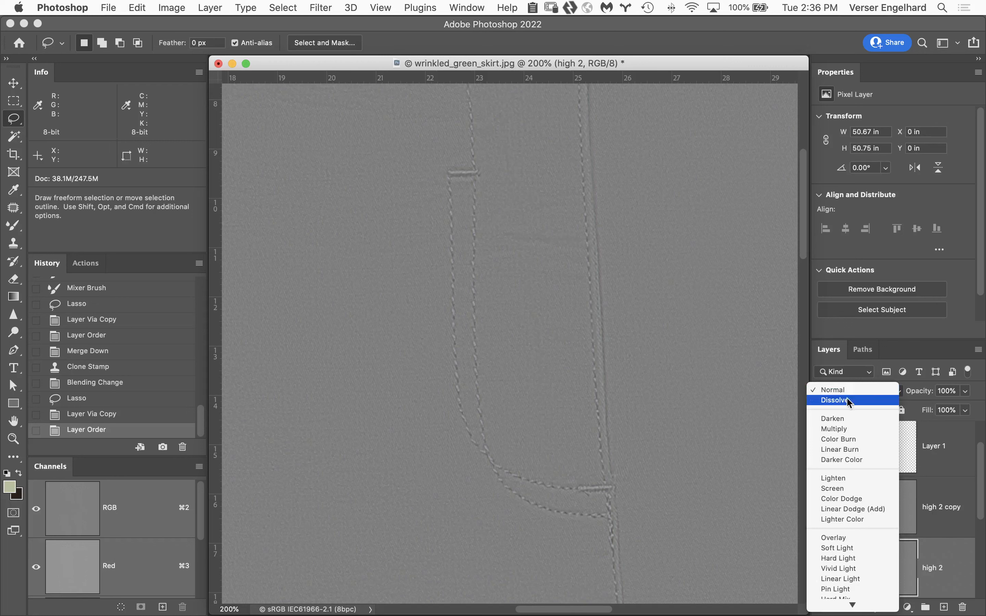
click(870, 579)
drag(945, 499, 929, 528)
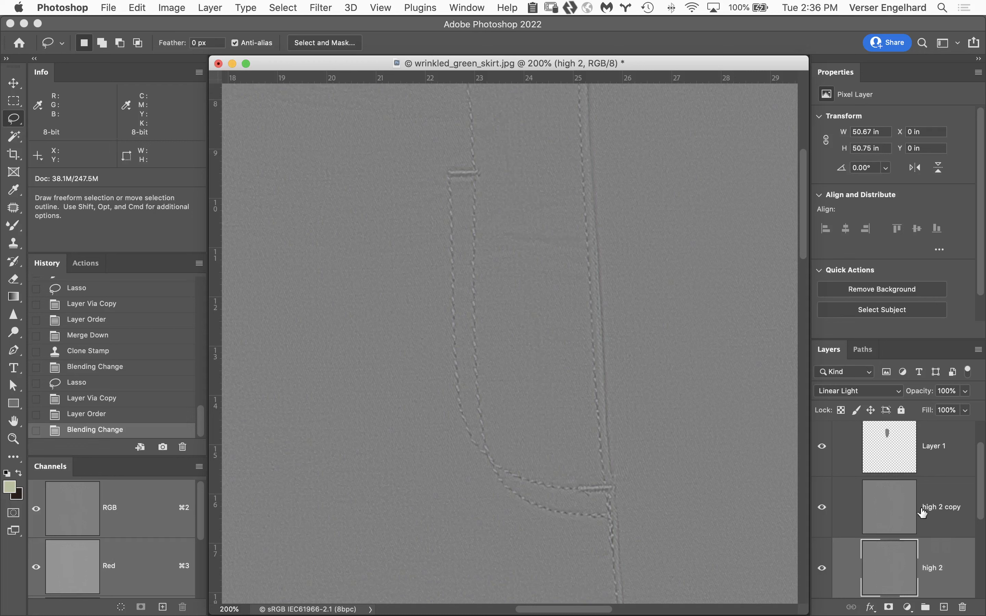
- Merge the stitching patch down into high 2 copy and clip that layer to high 2
click(888, 448)
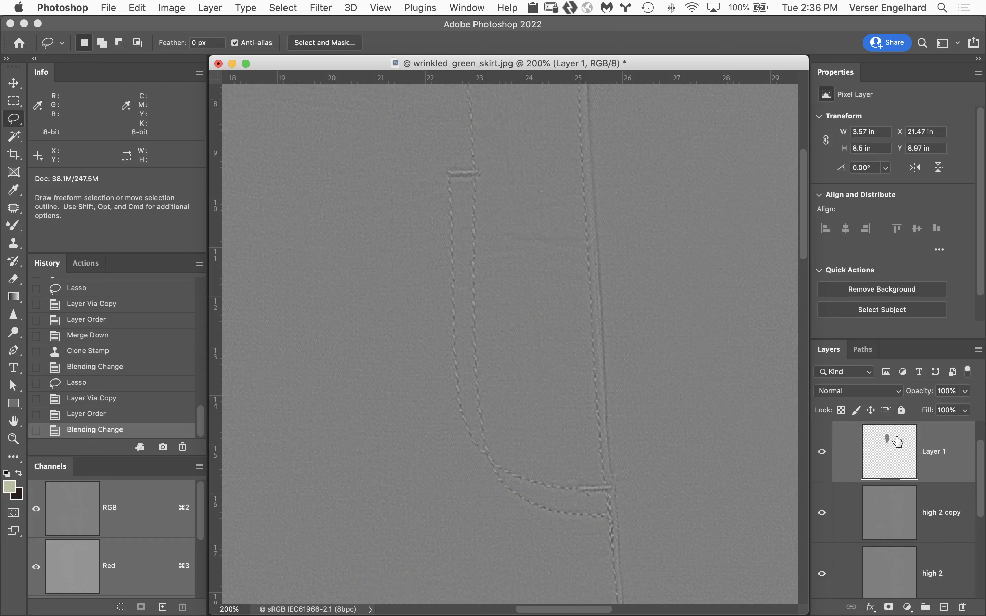
key(super+e)
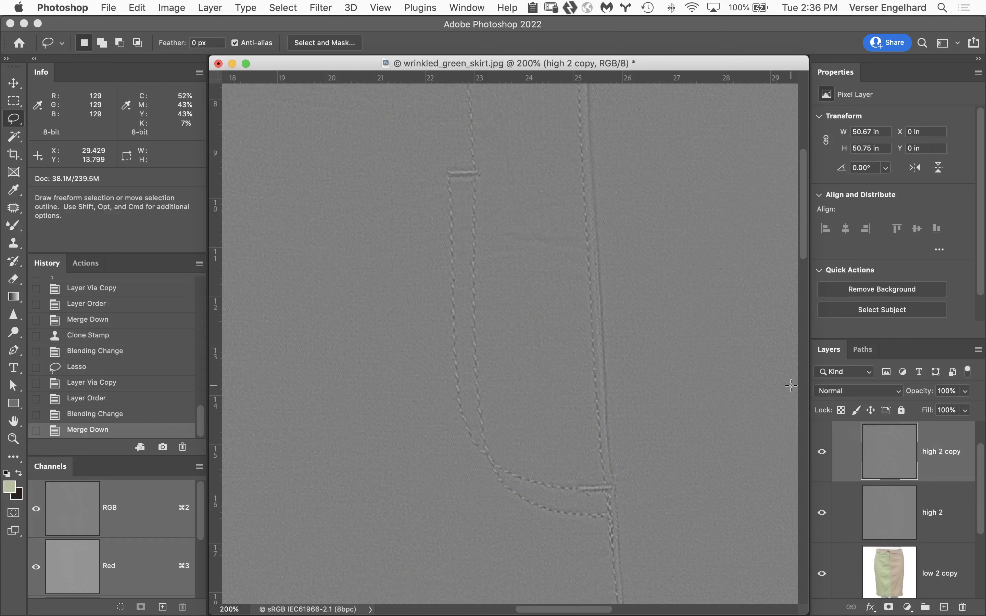
alt+click(934, 485)
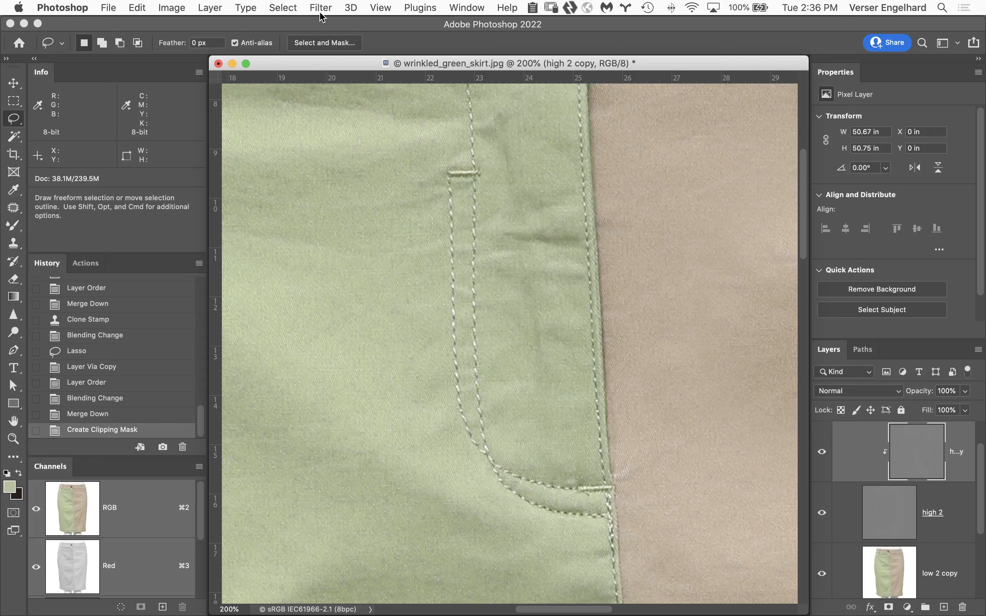
- Close the wrinkled_green_skirt.jpg document
click(218, 64)
click(448, 223)
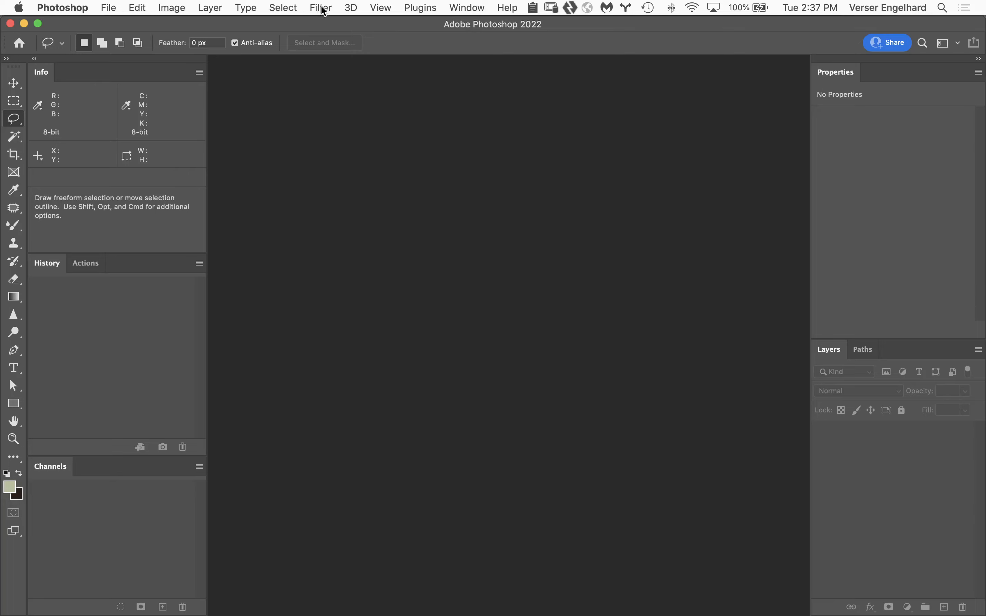
mouse_move(287, 615)
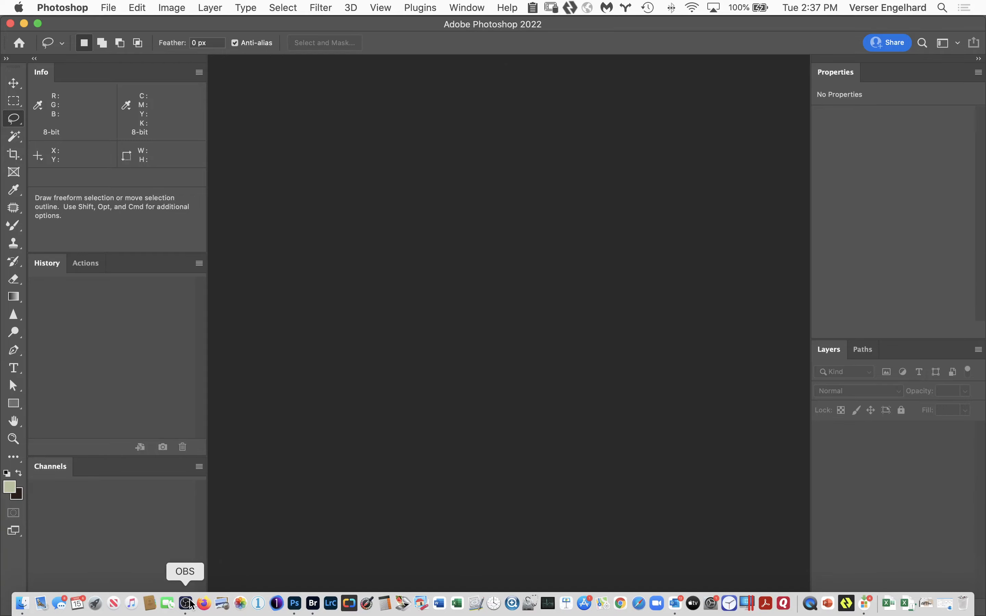
click(186, 603)
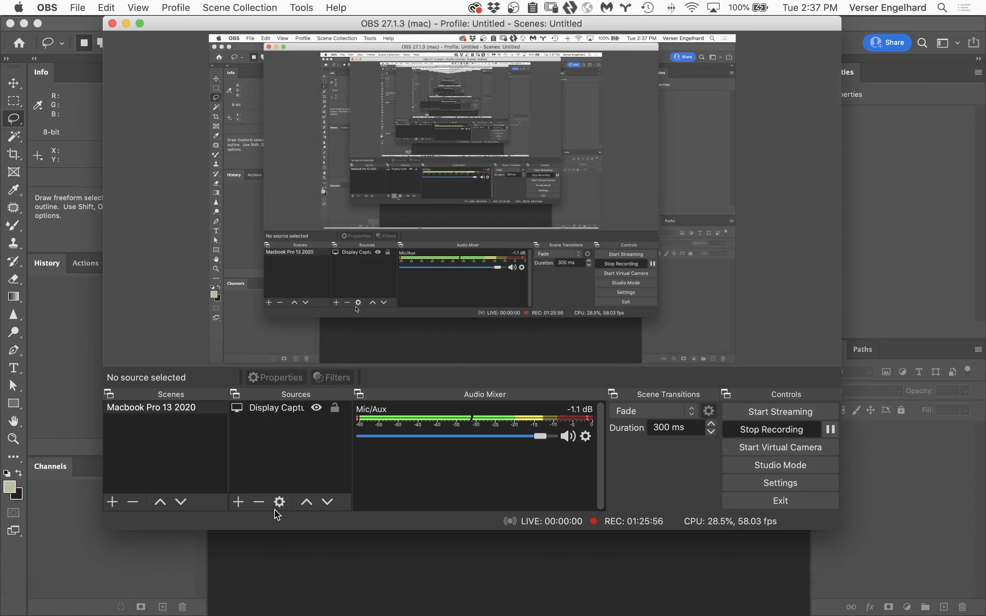